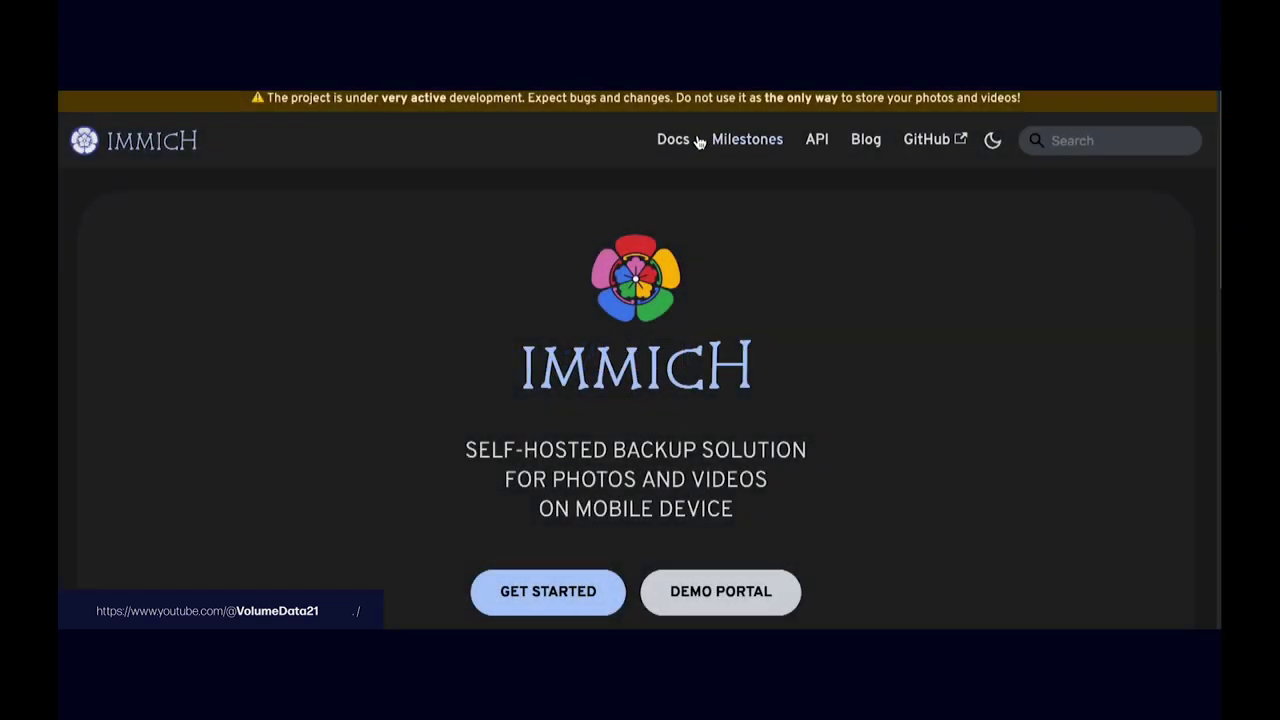
# Step: Open the Immich docs and go to the Docker Compose [Recommended] guide under Install
pyautogui.click(678, 139)
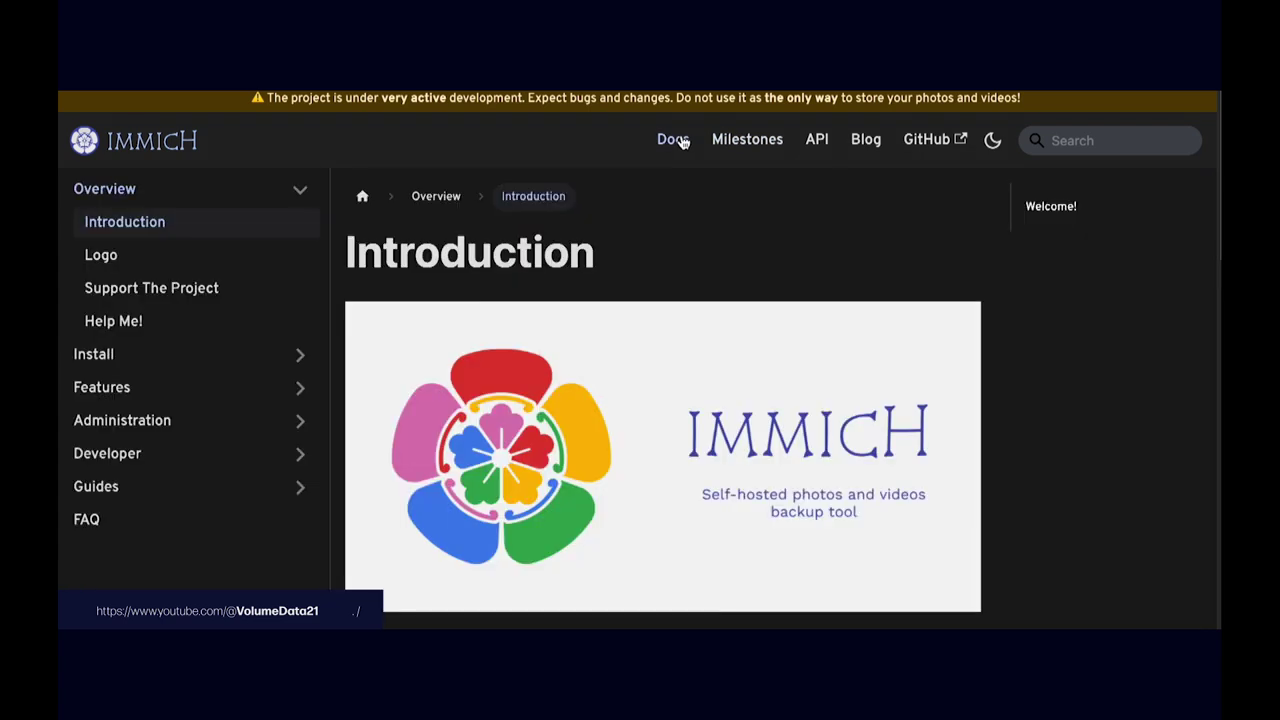
pyautogui.click(217, 354)
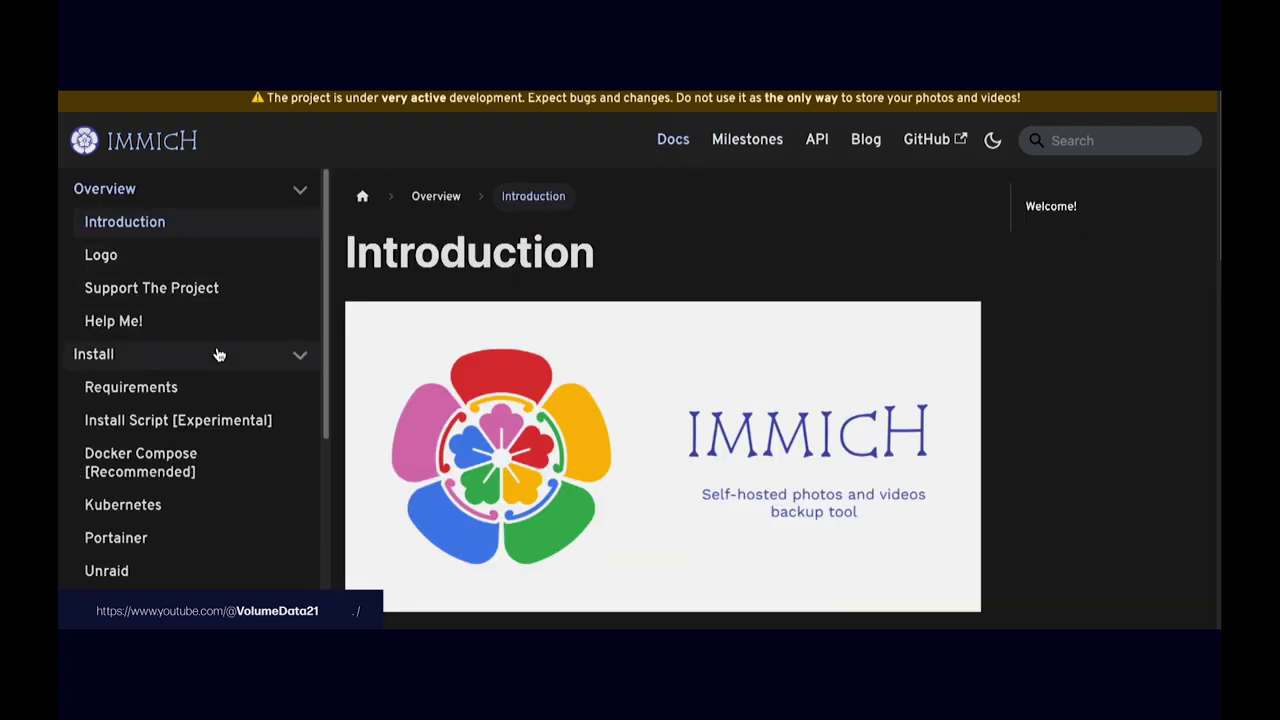
pyautogui.click(194, 464)
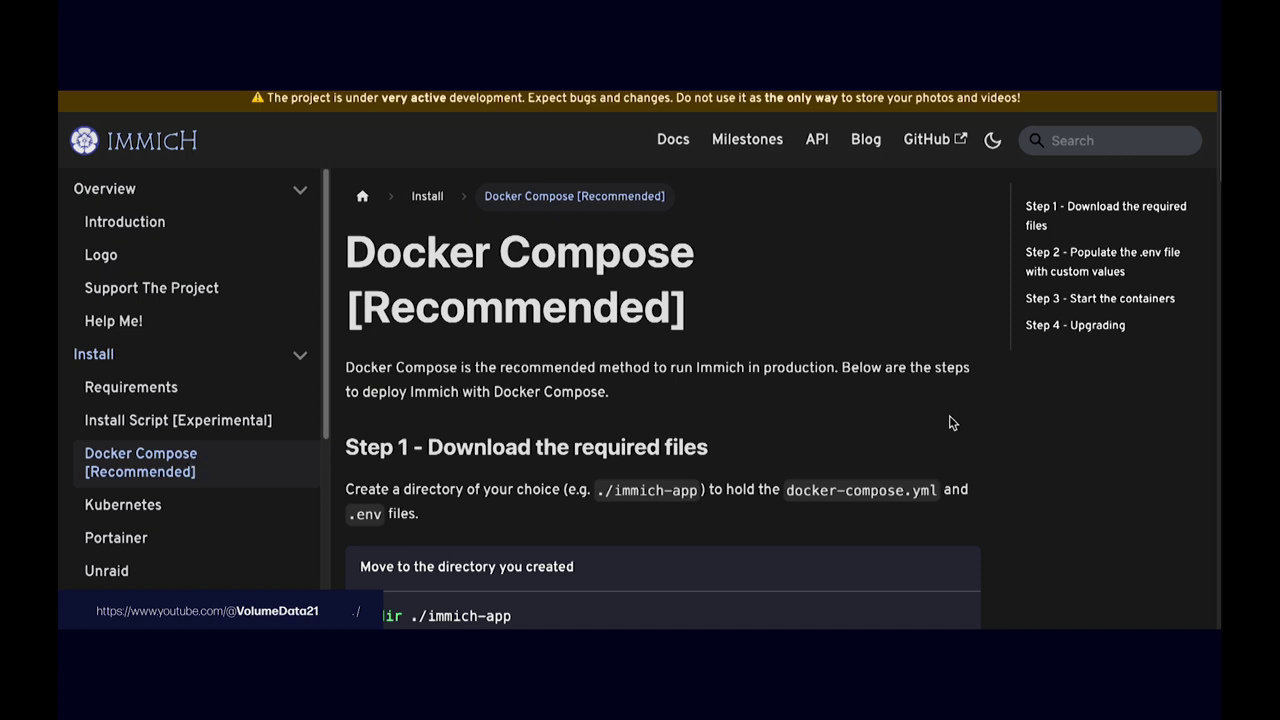
# Step: Scroll through the guide's Step 1 file downloads and Step 2 .env setup instructions
pyautogui.scroll(-2, 982, 366)
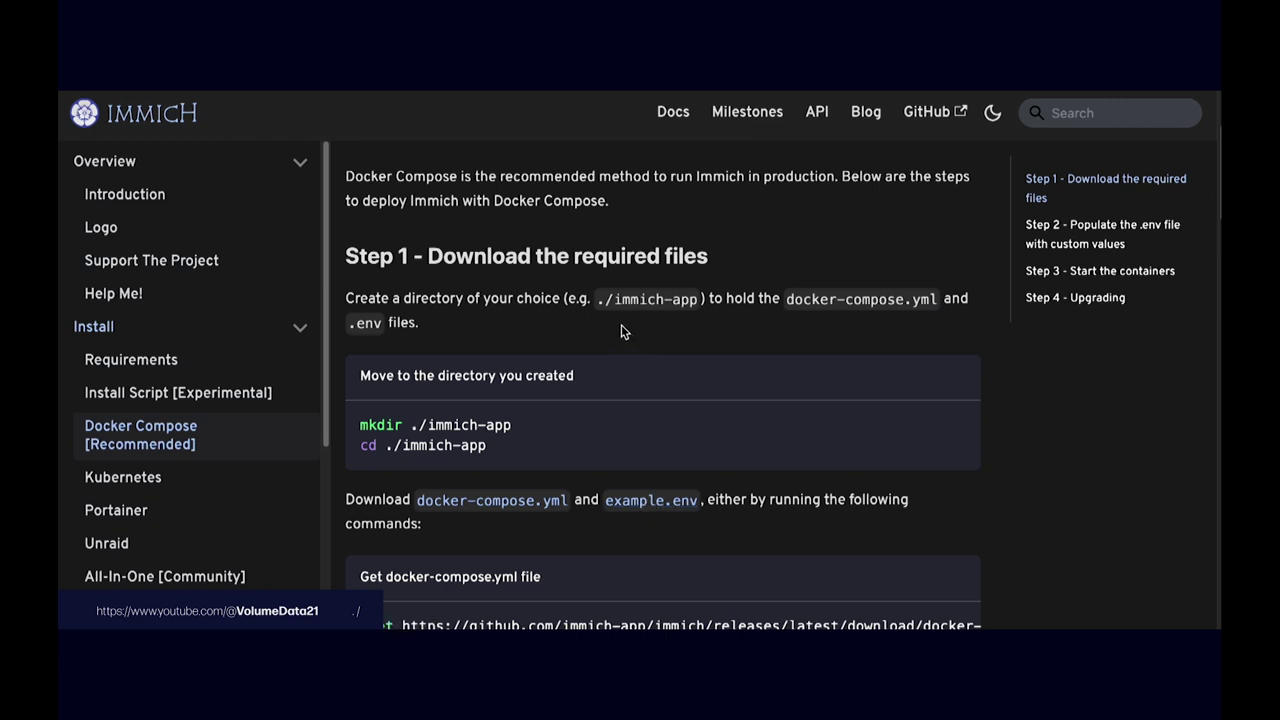
pyautogui.scroll(-1, 620, 332)
pyautogui.scroll(-1, 603, 337)
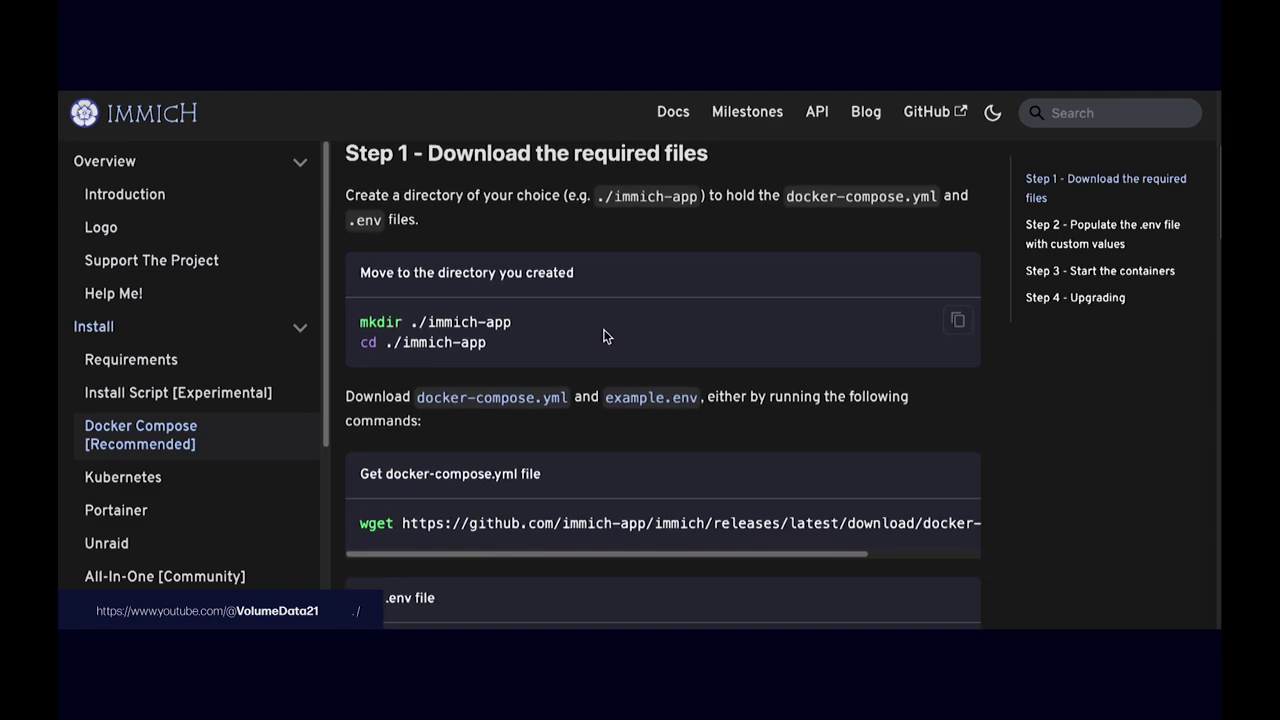
pyautogui.scroll(-5, 603, 337)
pyautogui.scroll(2, 603, 337)
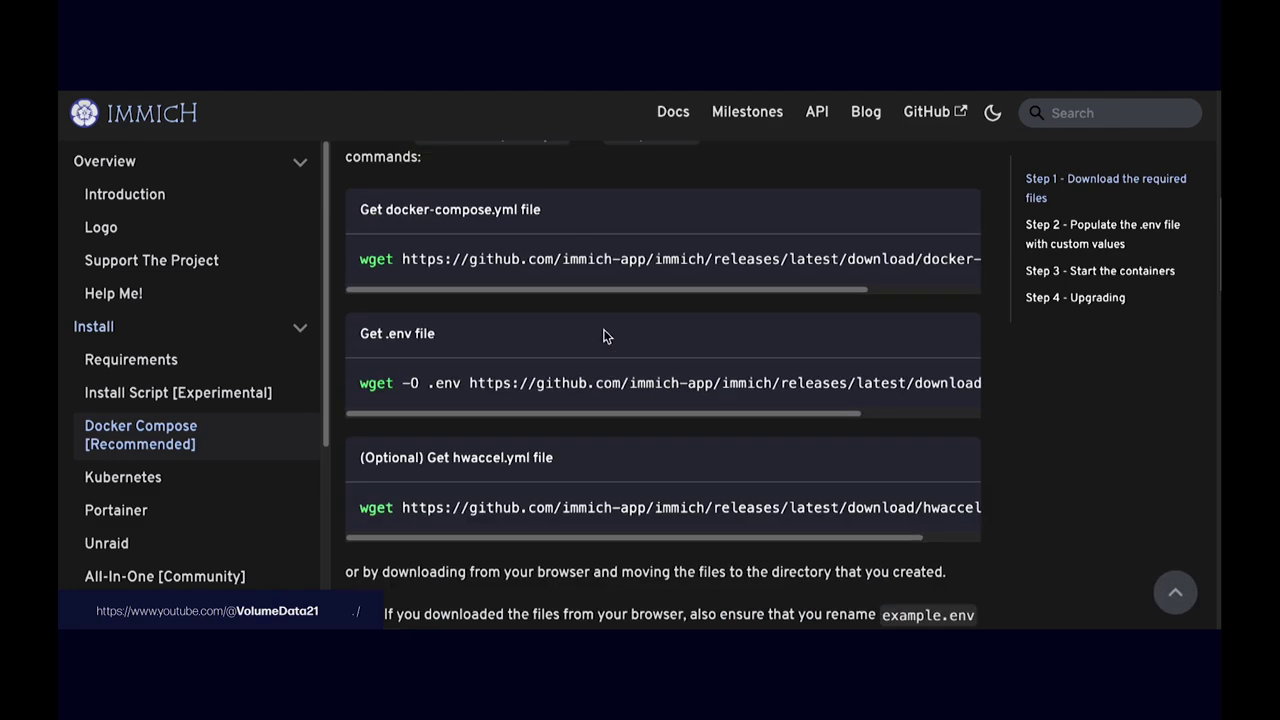
pyautogui.scroll(-3, 603, 337)
pyautogui.scroll(1, 603, 332)
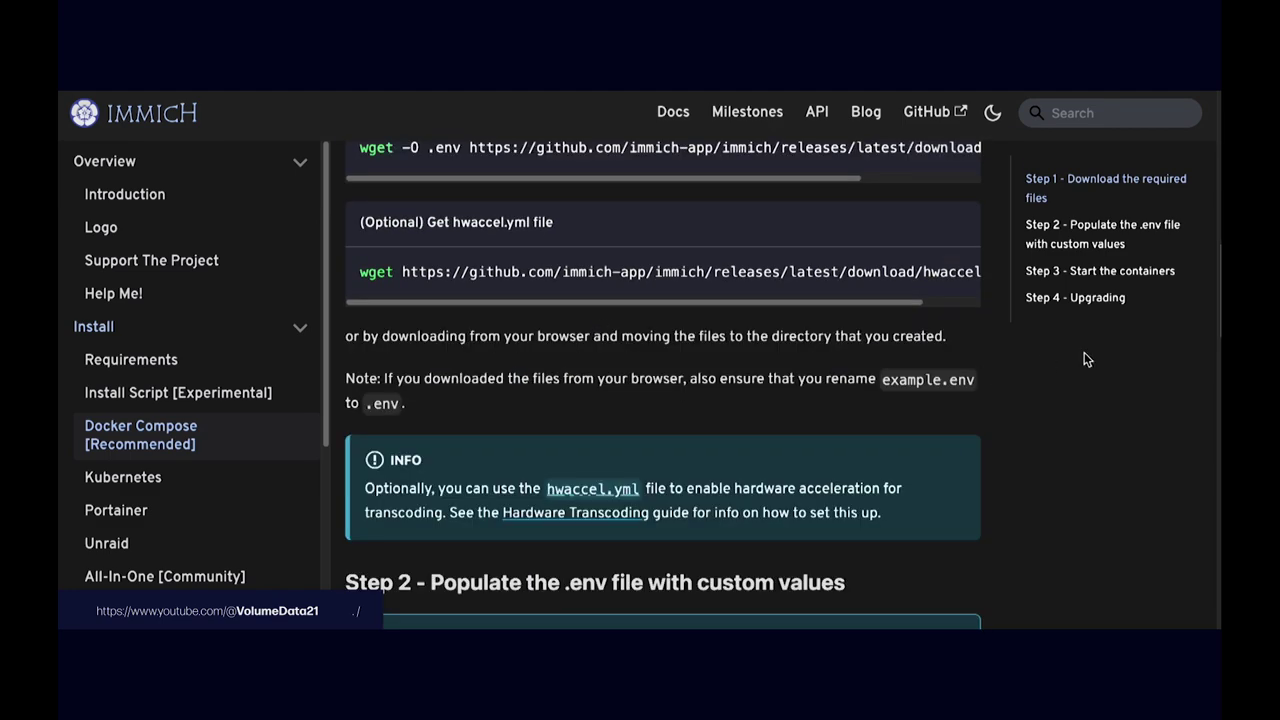
pyautogui.scroll(-2, 1214, 300)
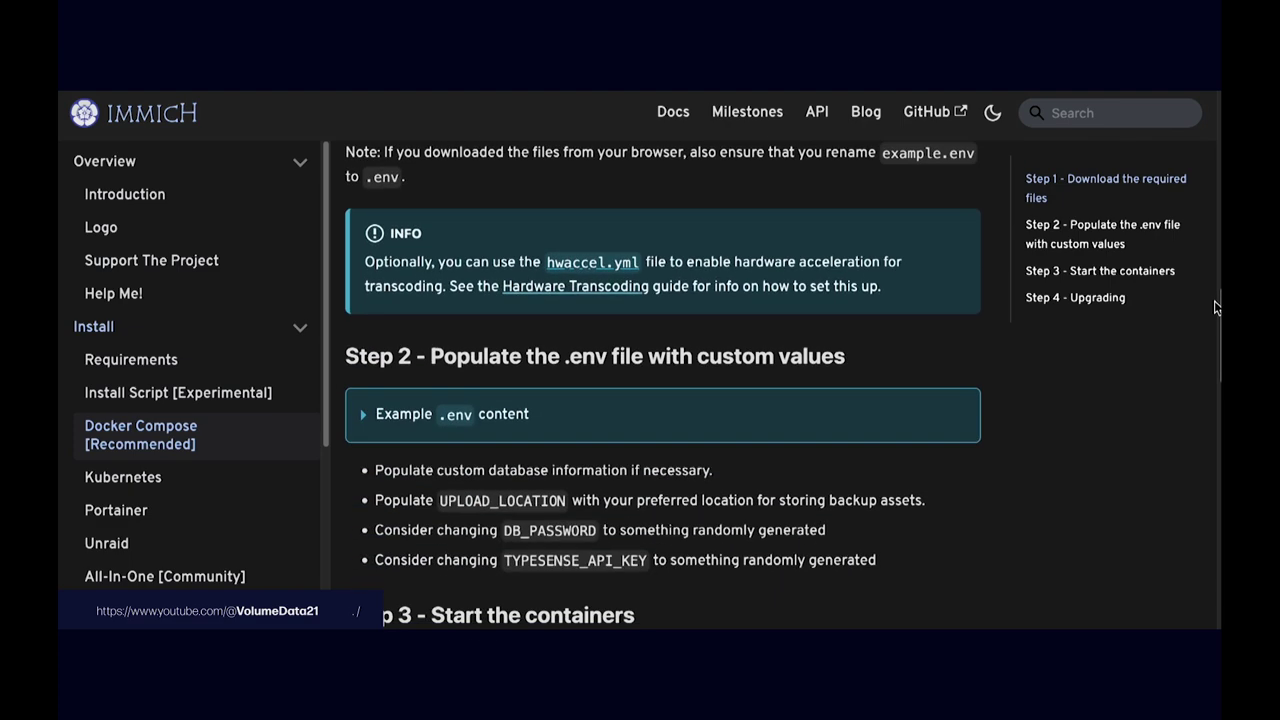
pyautogui.moveTo(1216, 307); pyautogui.dragTo(1216, 250)
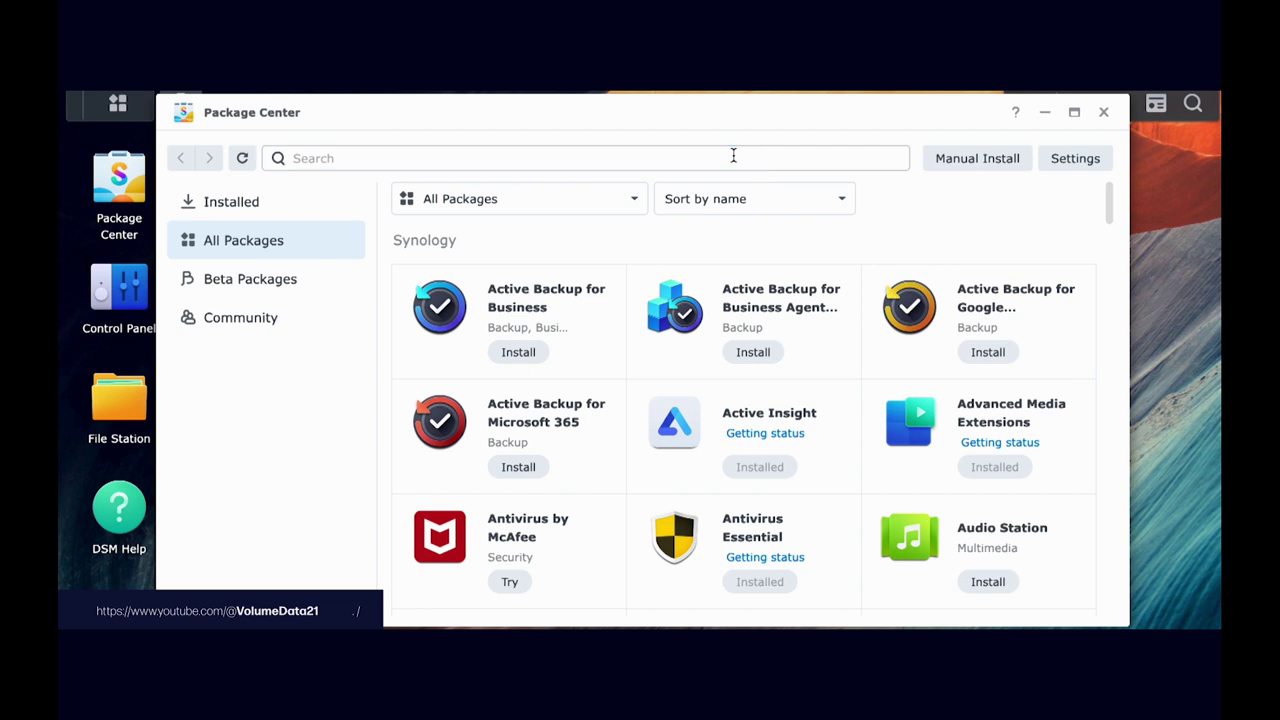
pyautogui.click(733, 155)
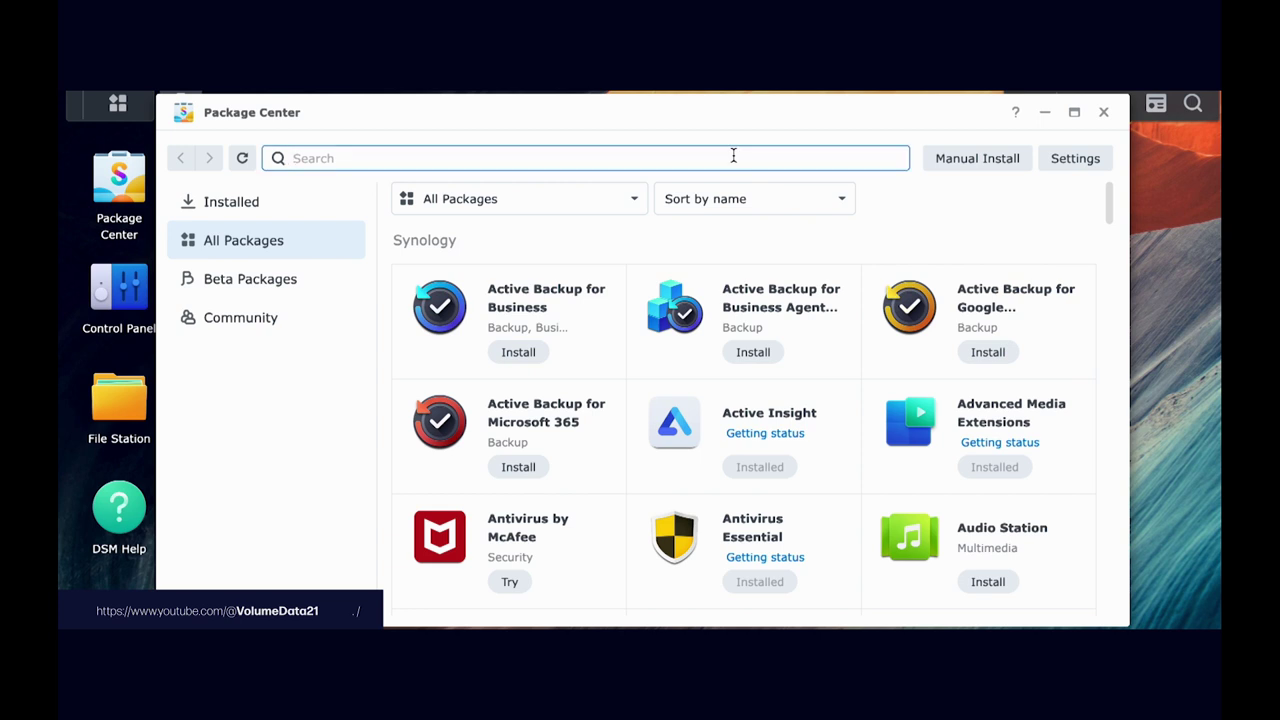
pyautogui.write('contianer manager')
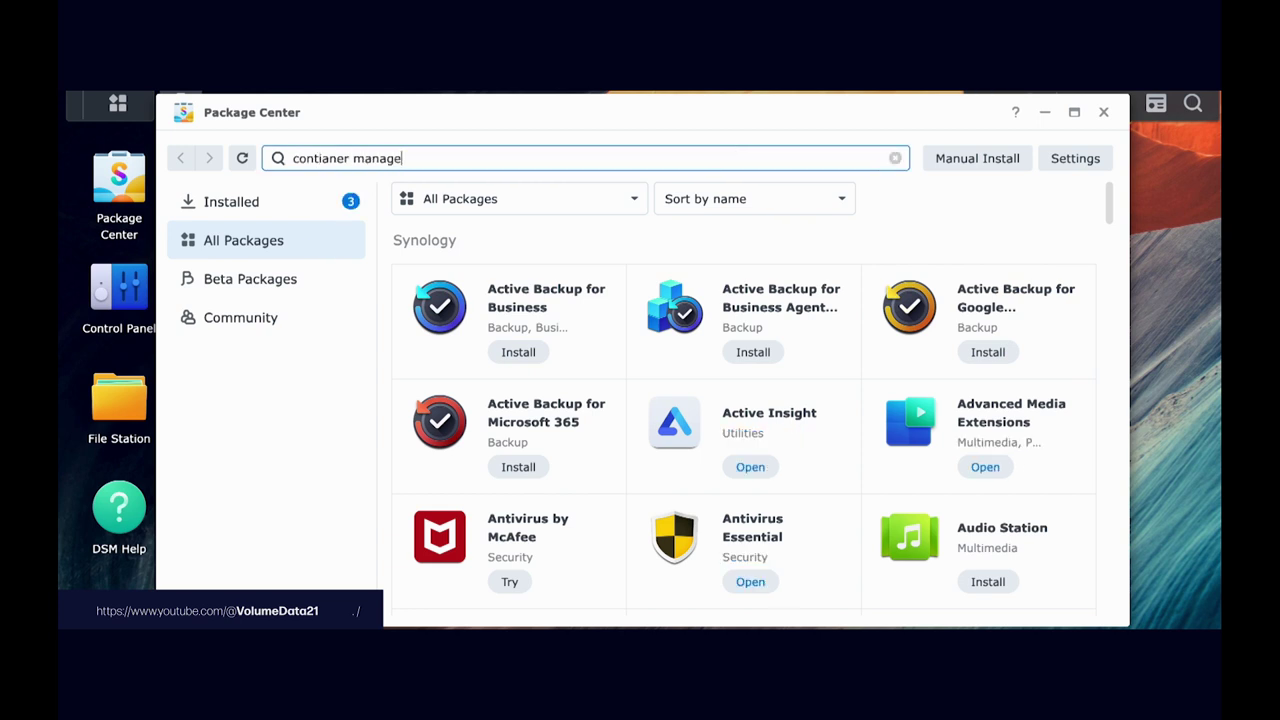
pyautogui.press('Return')
pyautogui.click(571, 274)
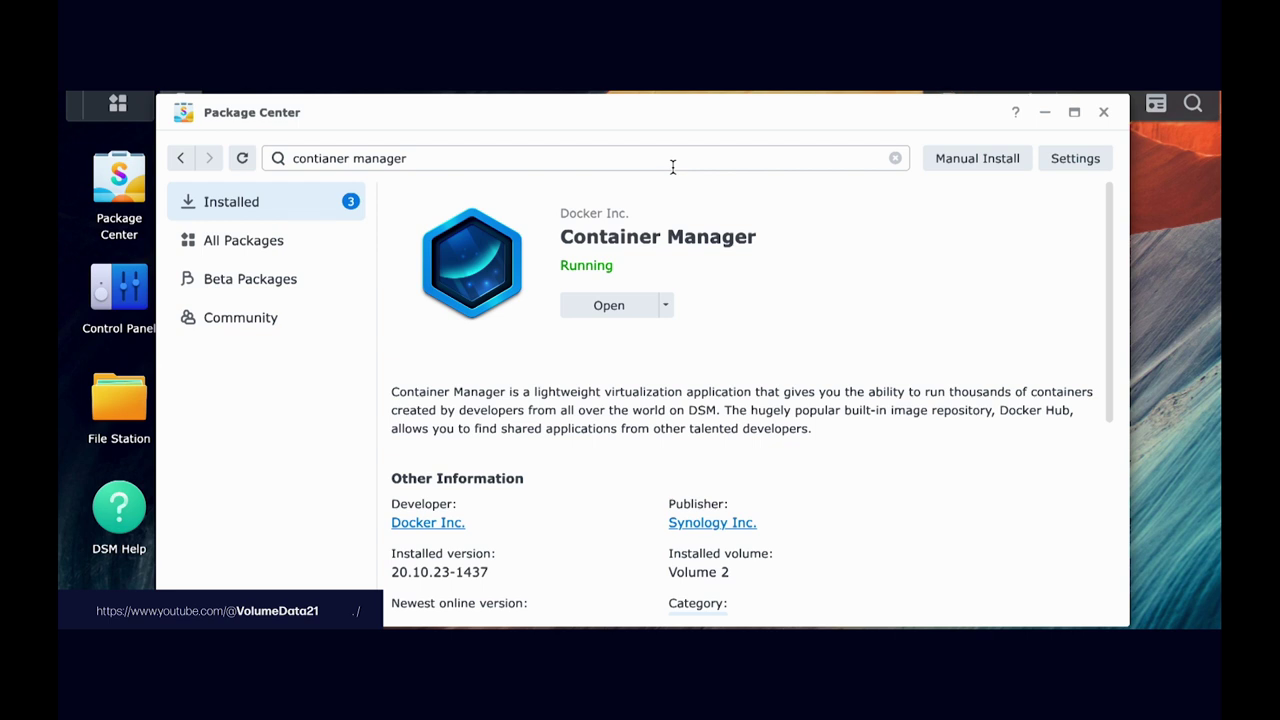
pyautogui.tripleClick(665, 166)
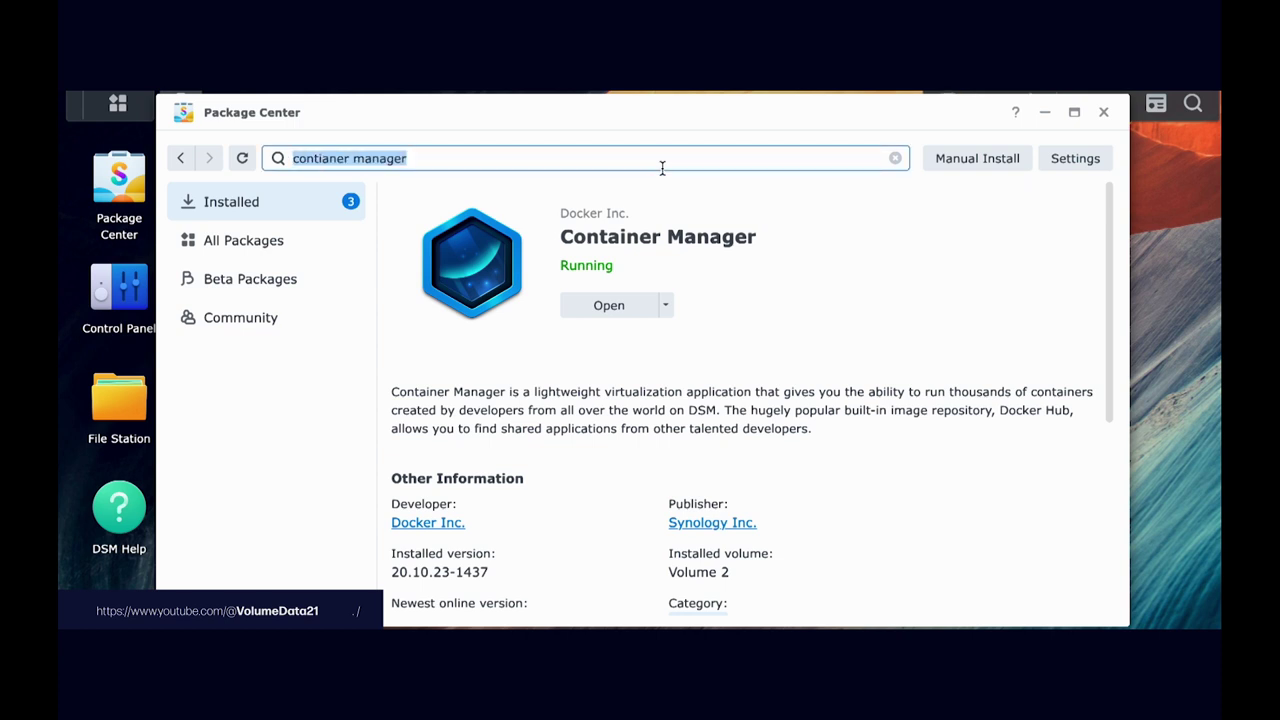
pyautogui.write('text')
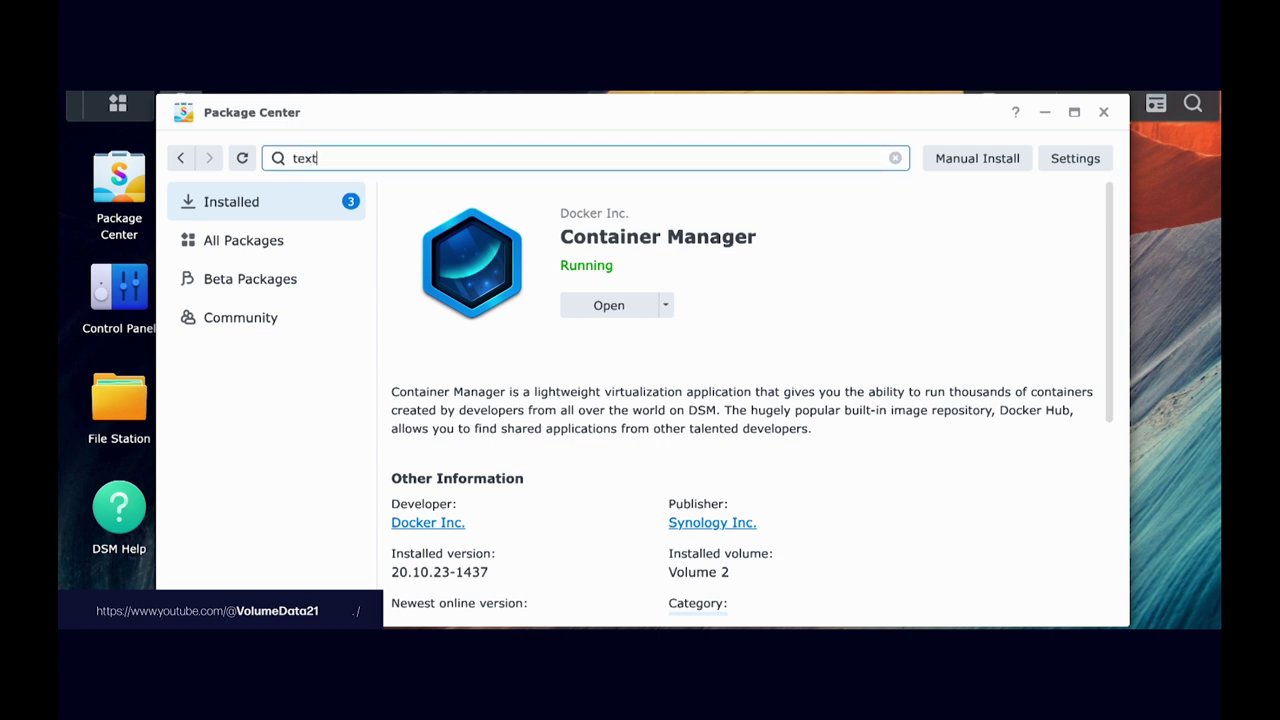
pyautogui.press('Return')
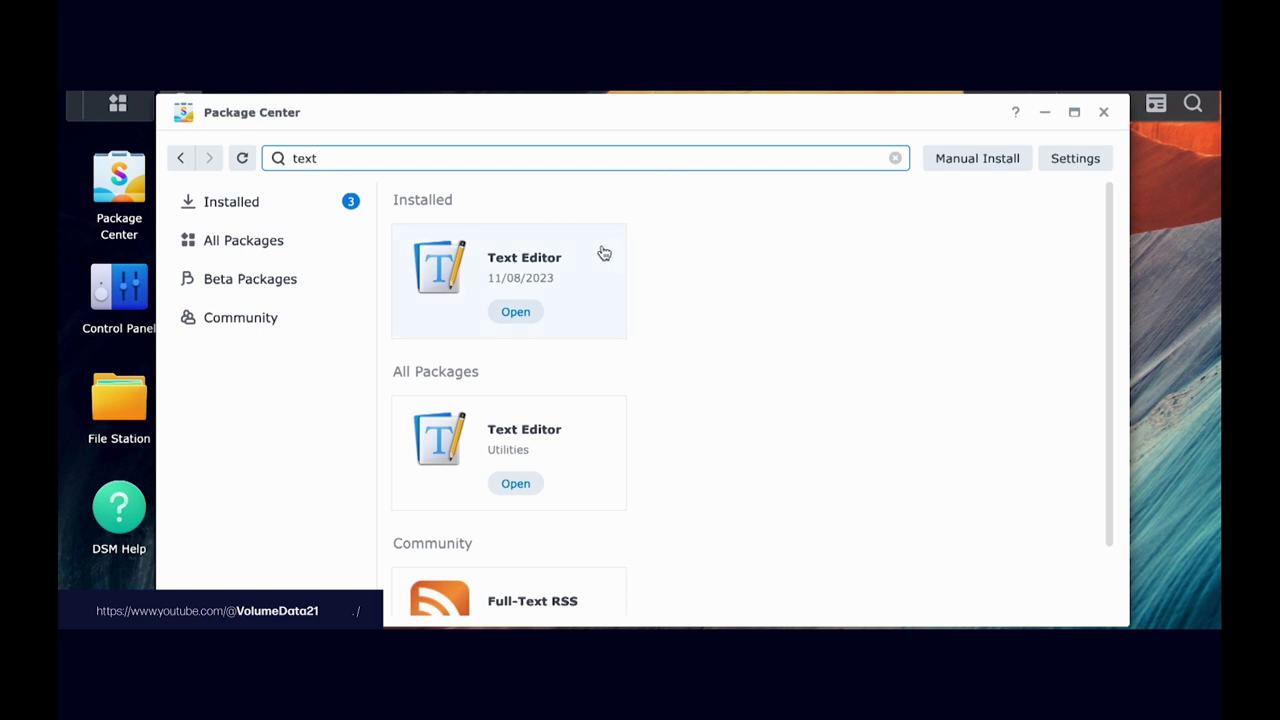
pyautogui.click(603, 253)
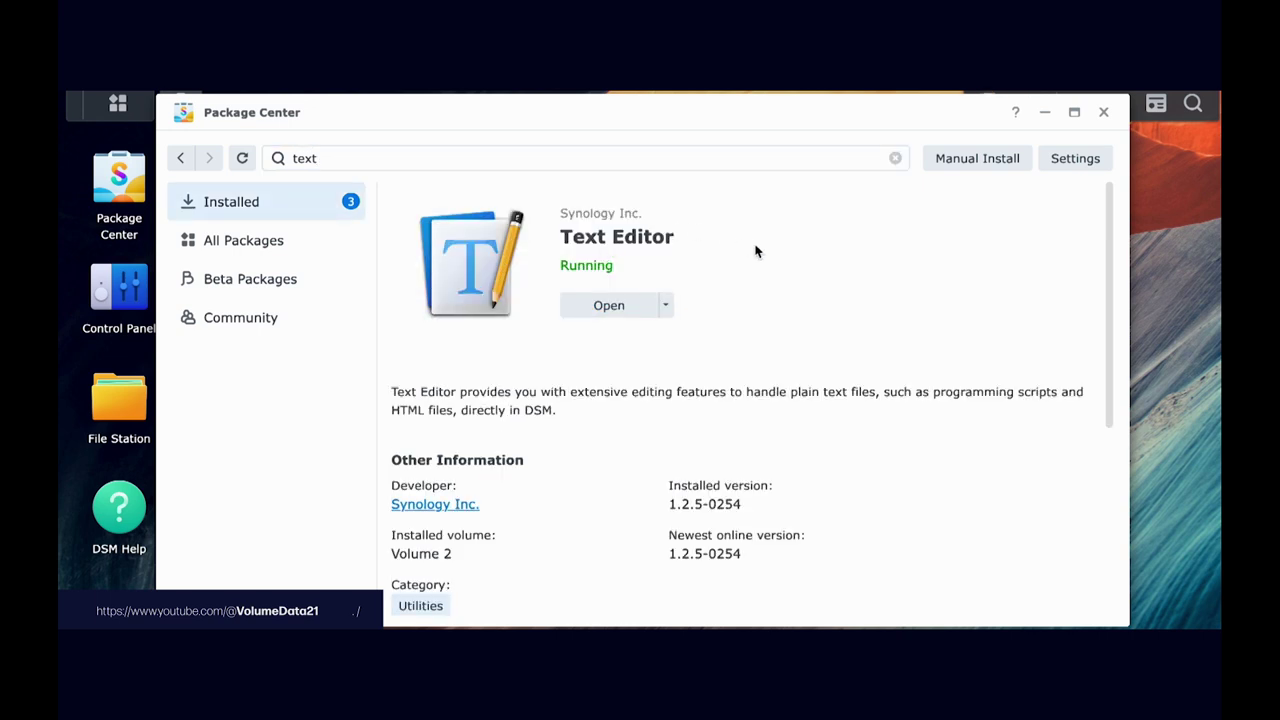
pyautogui.click(1103, 112)
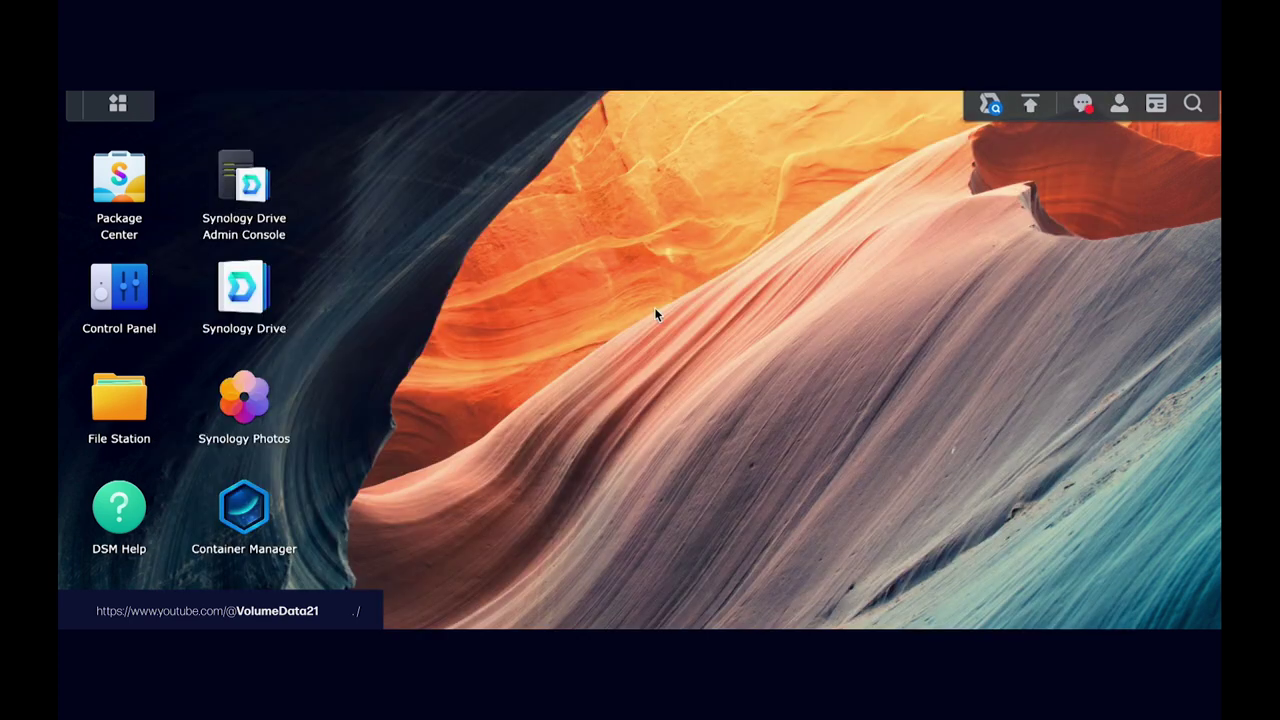
# Step: Add a Container Manager shortcut to the DSM desktop from the all-apps list
pyautogui.click(252, 500)
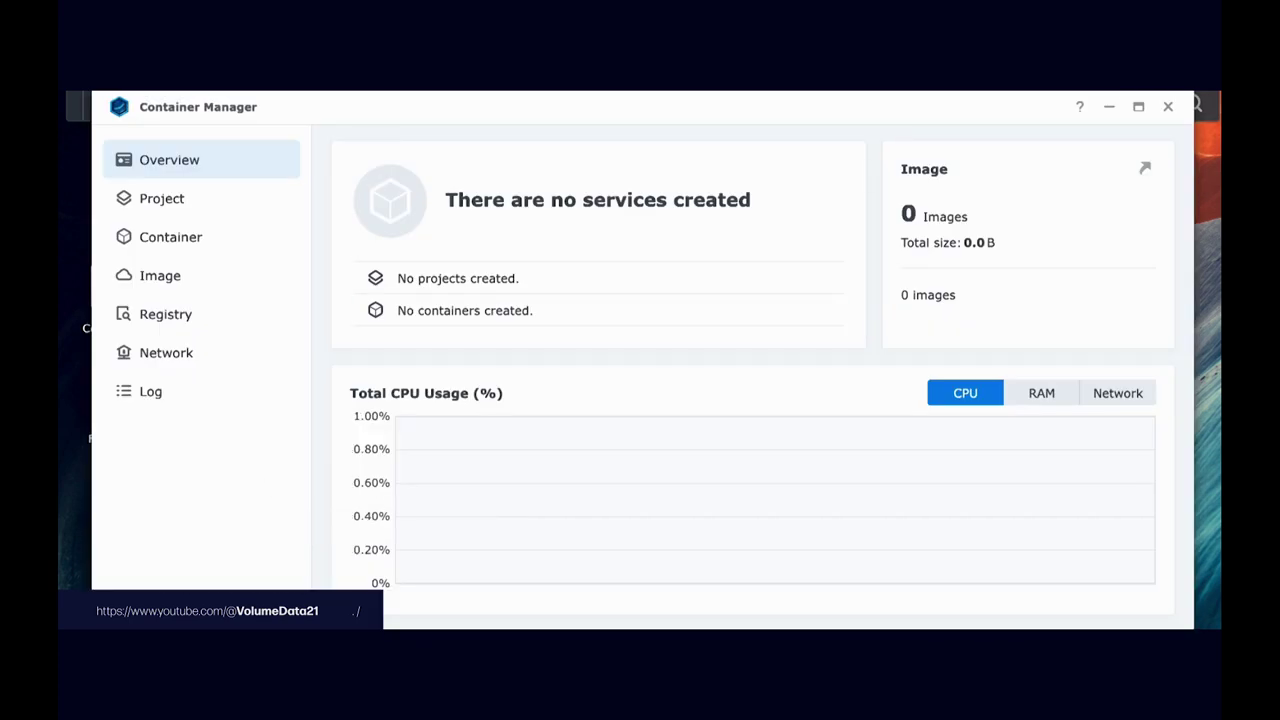
pyautogui.click(1168, 108)
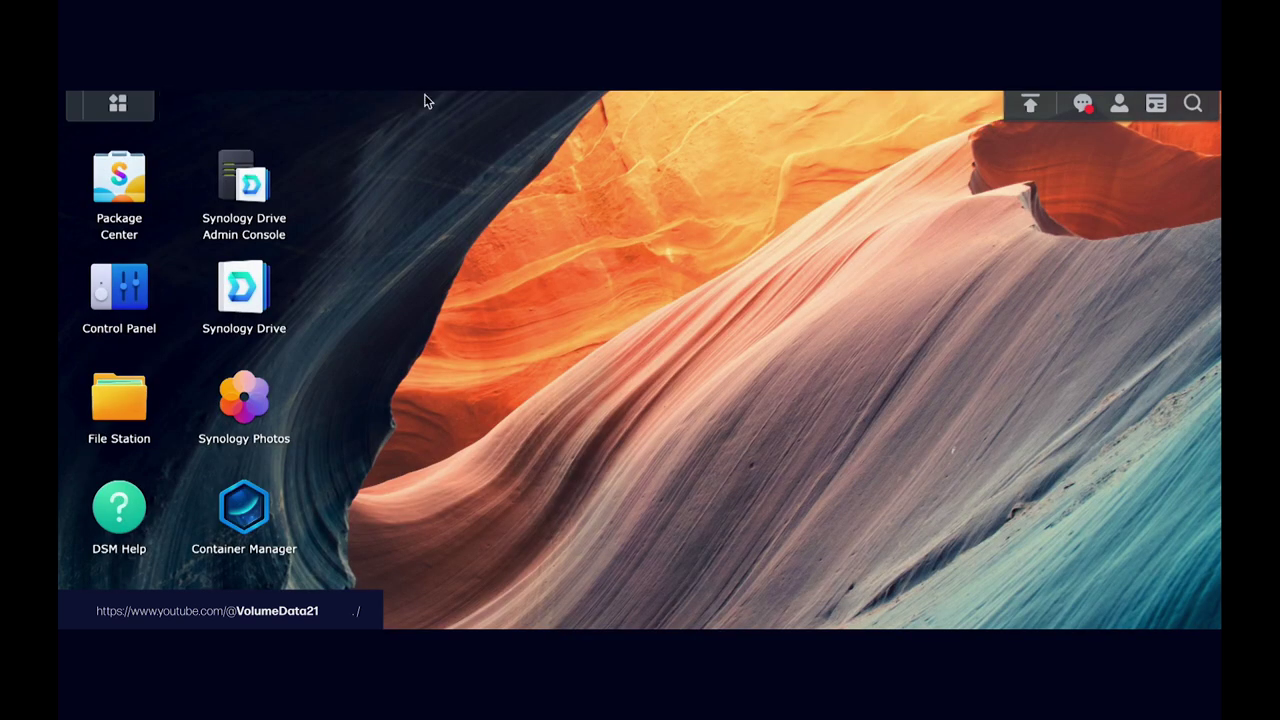
pyautogui.click(132, 107)
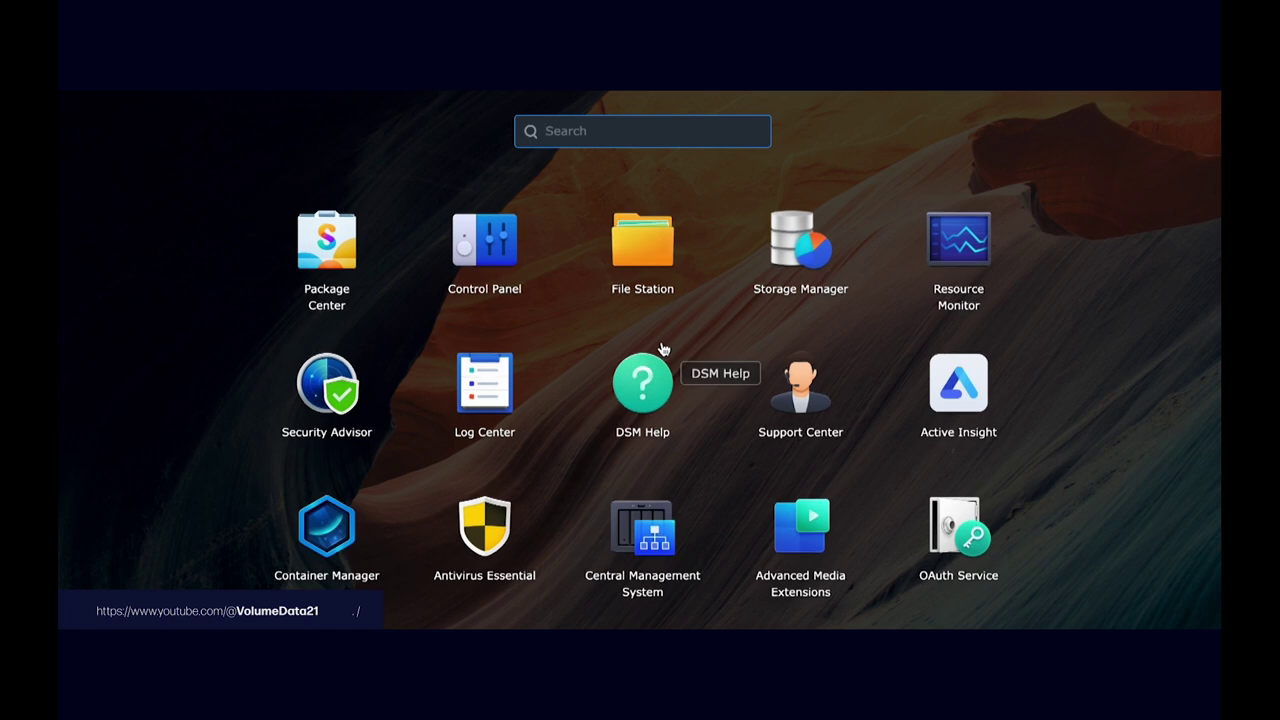
pyautogui.scroll(-2, 662, 348)
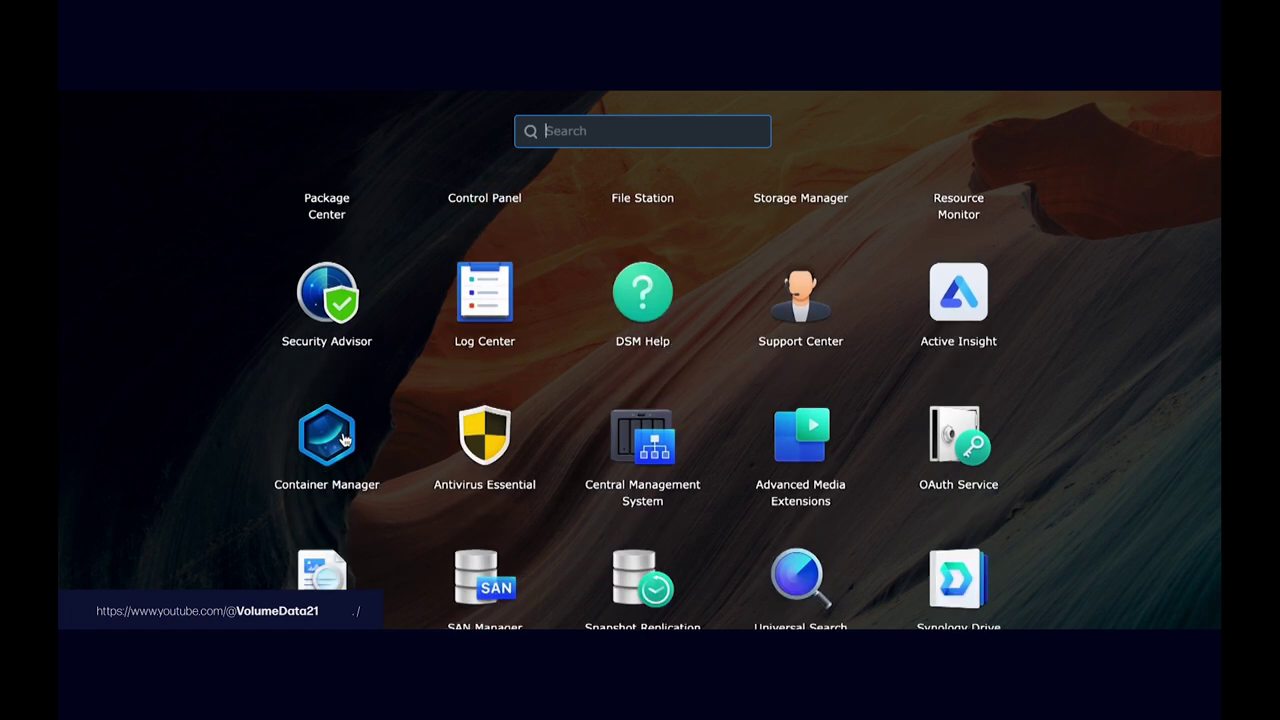
pyautogui.moveTo(340, 438); pyautogui.dragTo(409, 484)
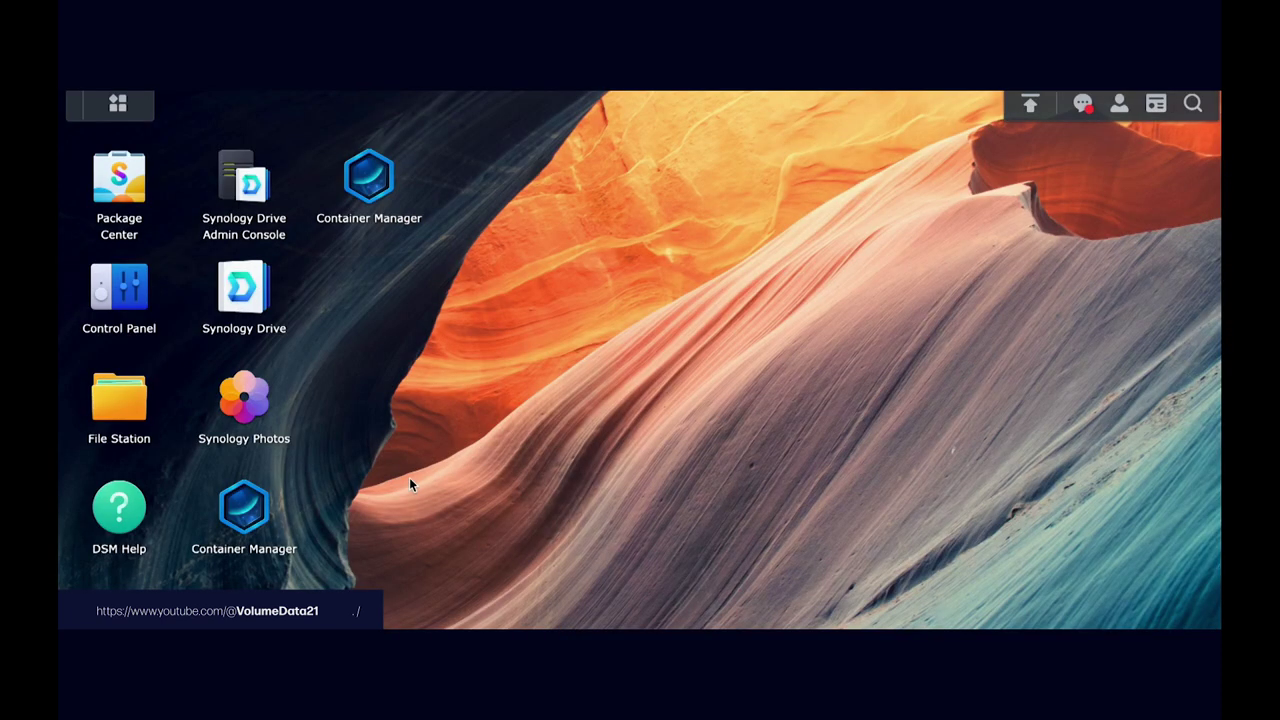
# Step: Remove the duplicate Container Manager shortcut and launch Container Manager from the desktop
pyautogui.rightClick(383, 193)
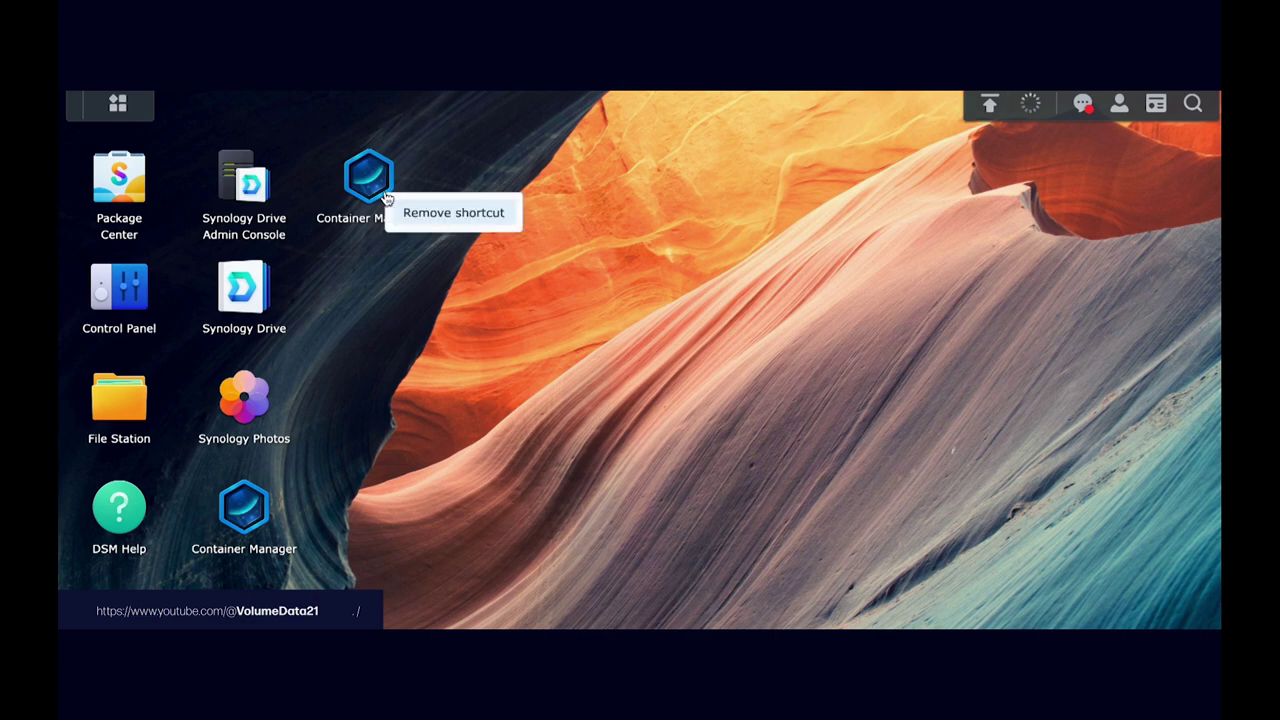
pyautogui.click(455, 211)
pyautogui.click(243, 518)
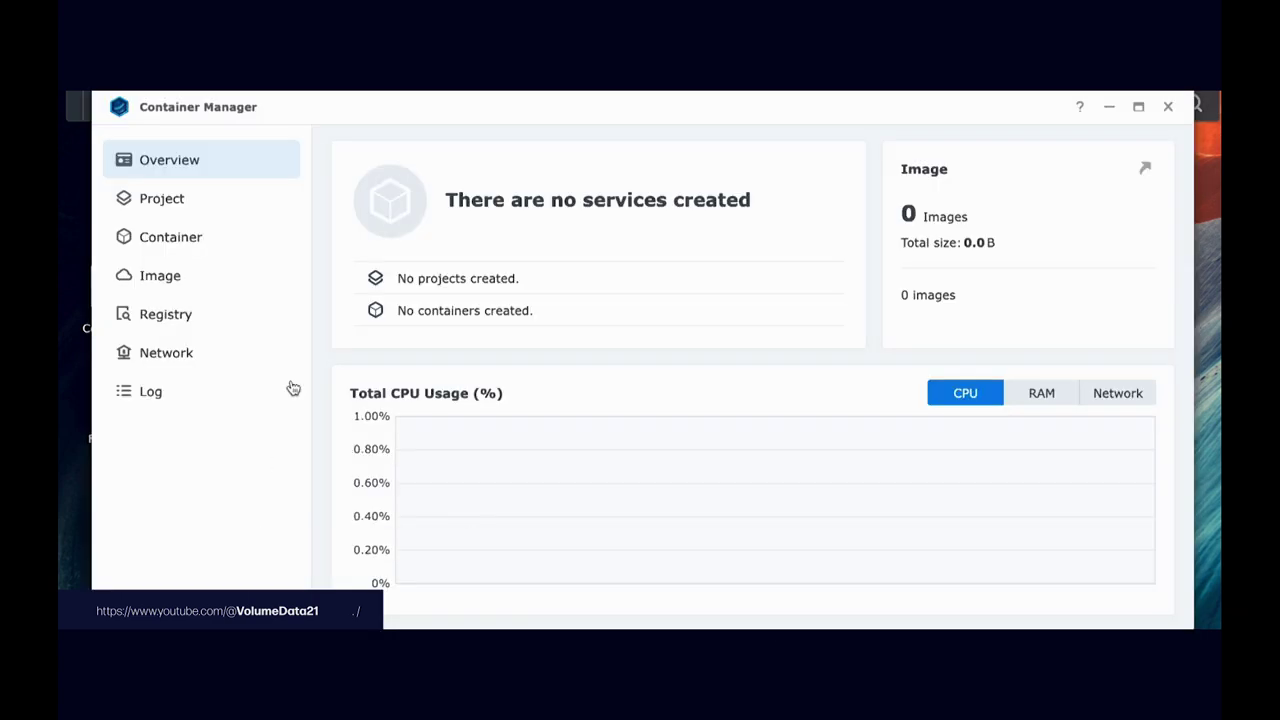
pyautogui.moveTo(343, 119); pyautogui.dragTo(543, 120)
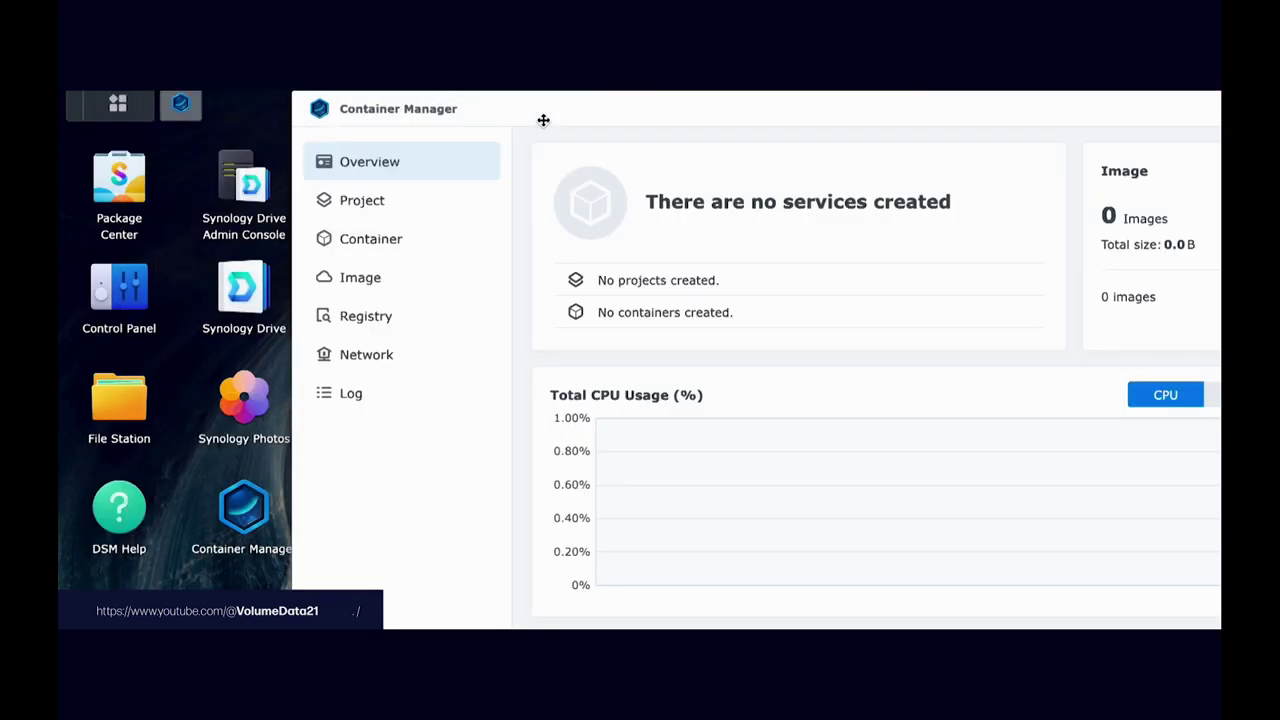
# Step: Start a new project named immich-app and open File Station on the docker share
pyautogui.click(434, 212)
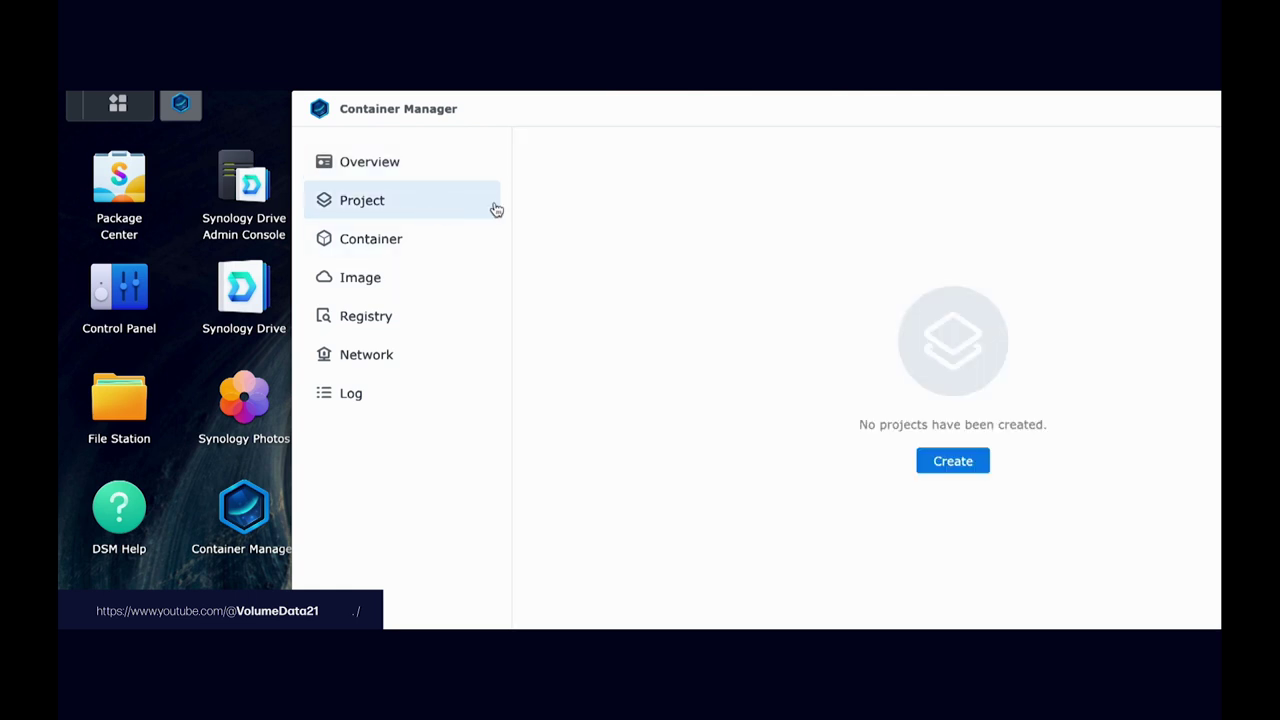
pyautogui.click(951, 461)
pyautogui.click(863, 216)
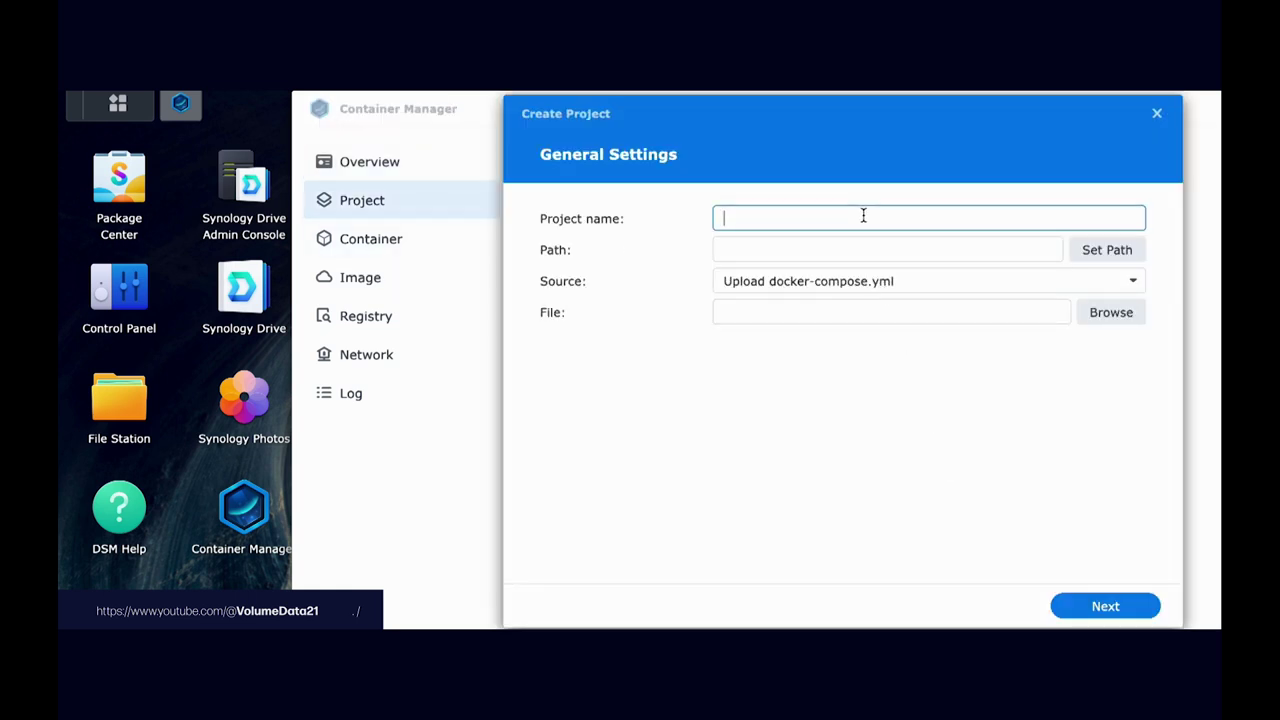
pyautogui.write('immich-app')
pyautogui.press('Tab')
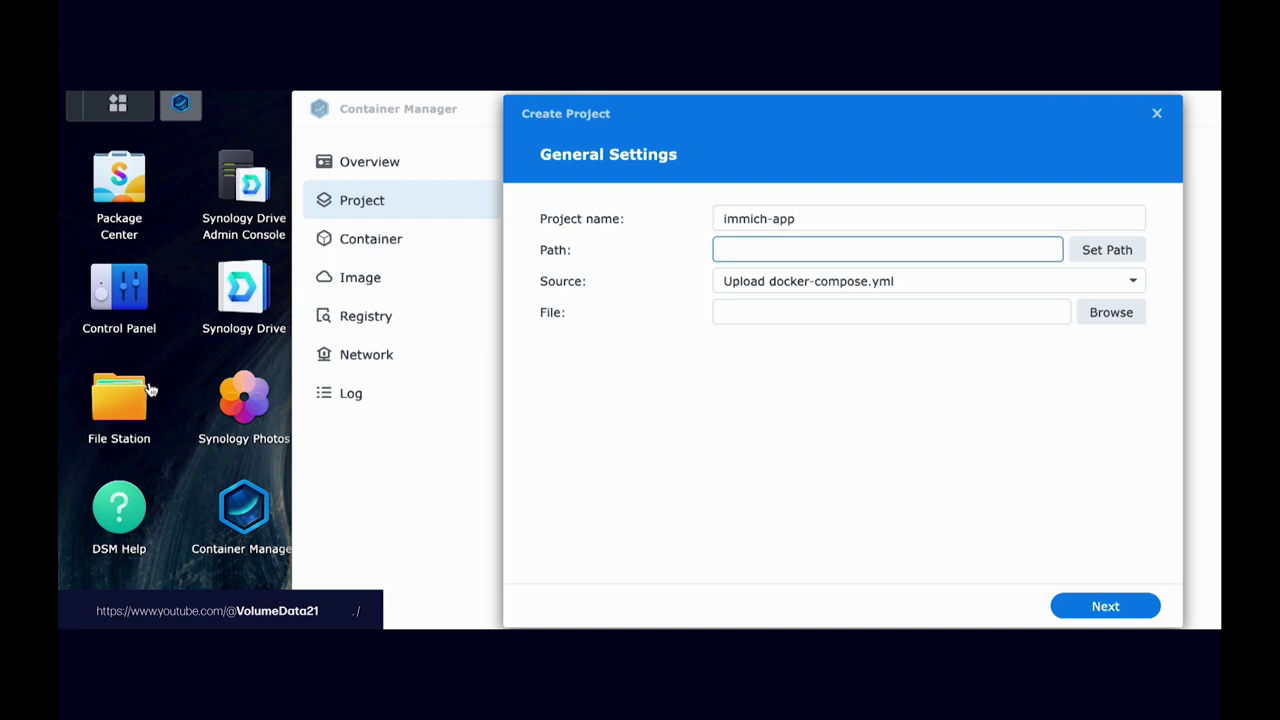
pyautogui.click(148, 390)
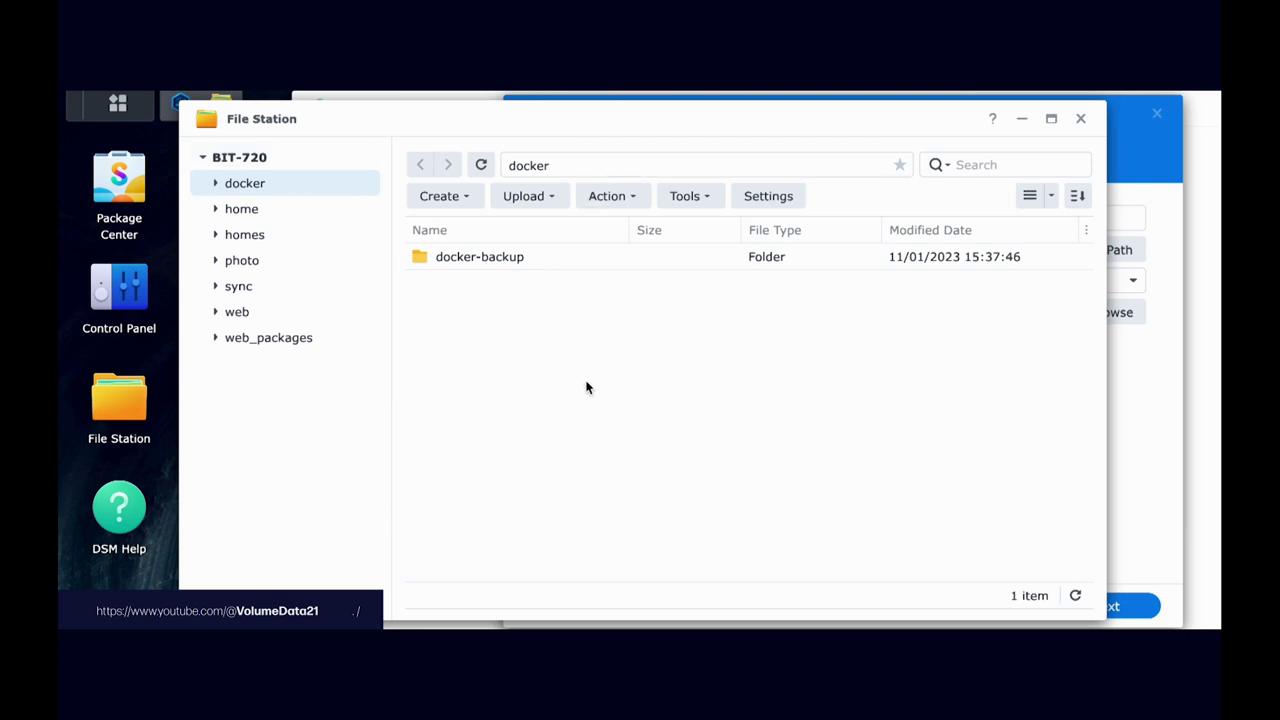
# Step: Make a docker/immich-app folder and upload docker-compose(3).yml and example(3).env there
pyautogui.rightClick(547, 329)
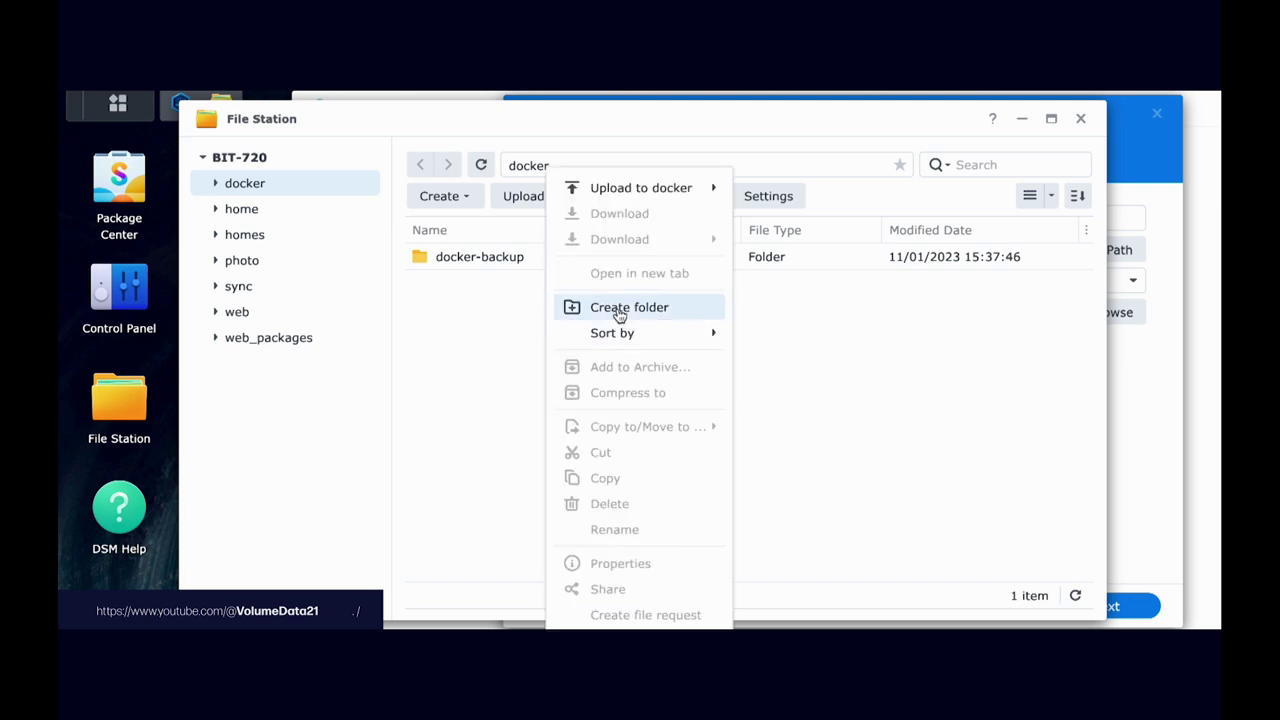
pyautogui.click(619, 309)
pyautogui.write('immich-app')
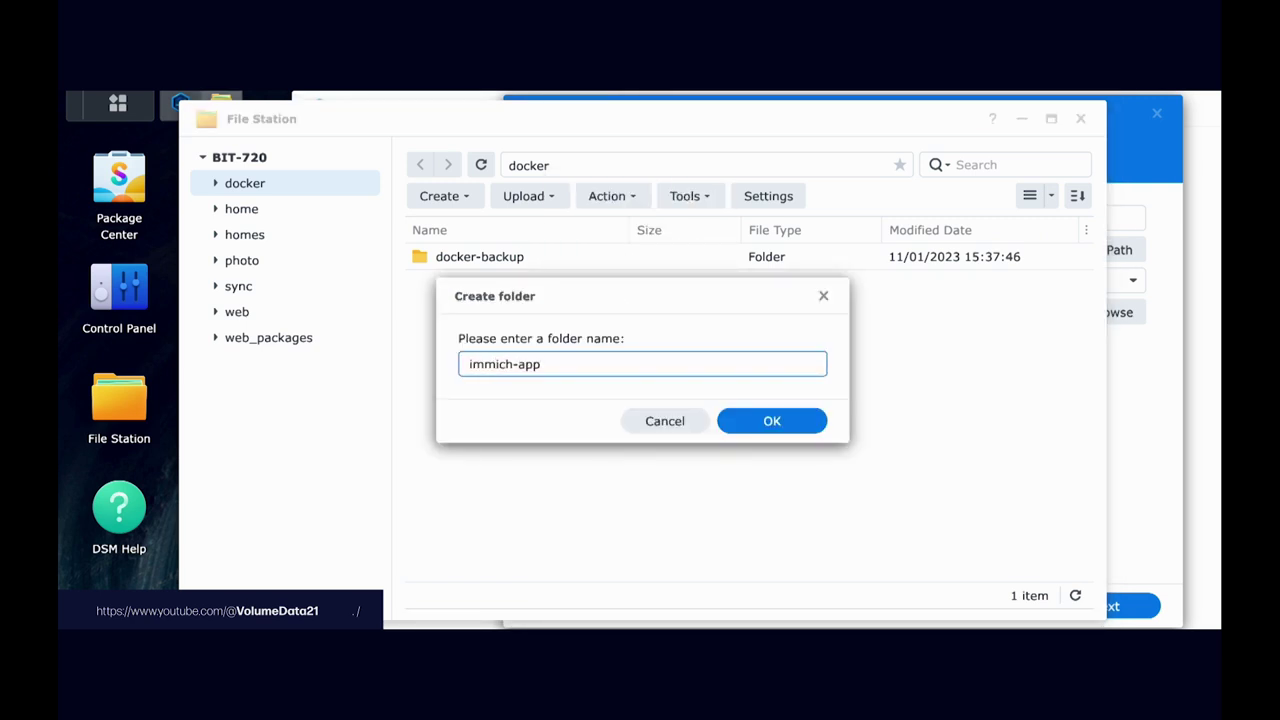
pyautogui.press('Return')
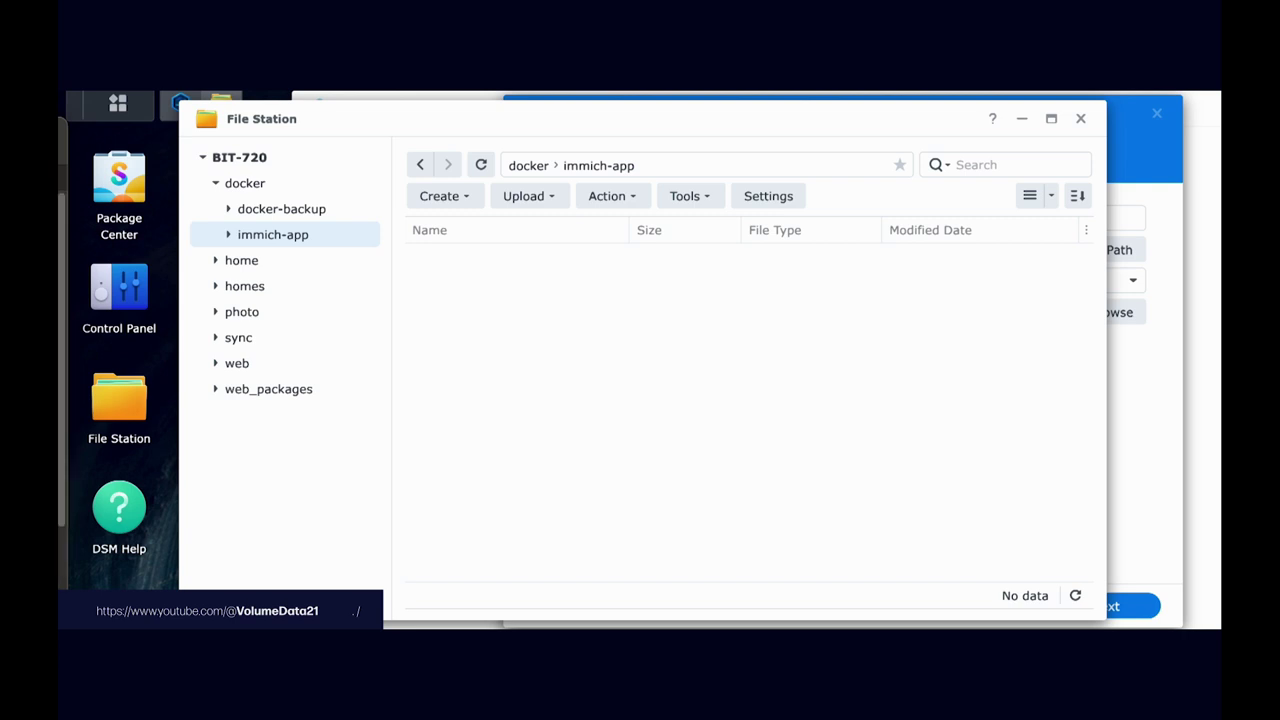
pyautogui.moveTo(60, 206); pyautogui.dragTo(757, 380)
# Step: Confirm the upload overwrite and rename example(3).env to example.env
pyautogui.click(791, 436)
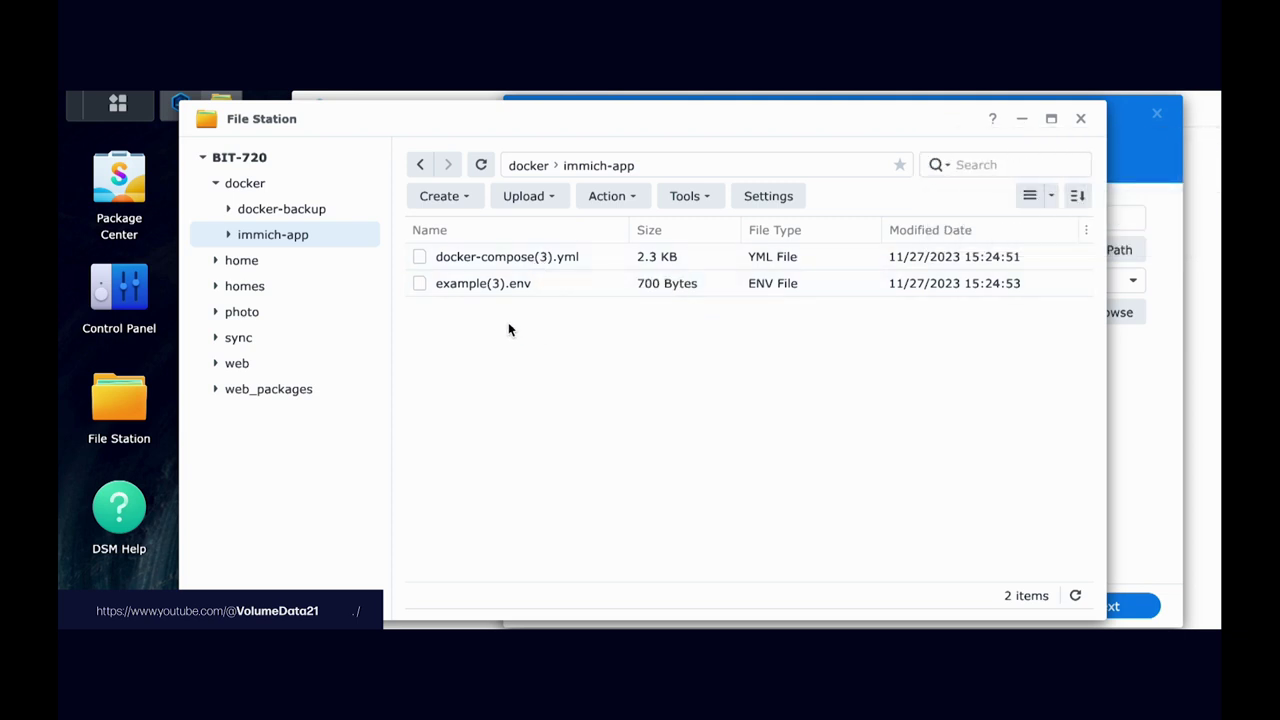
pyautogui.rightClick(564, 290)
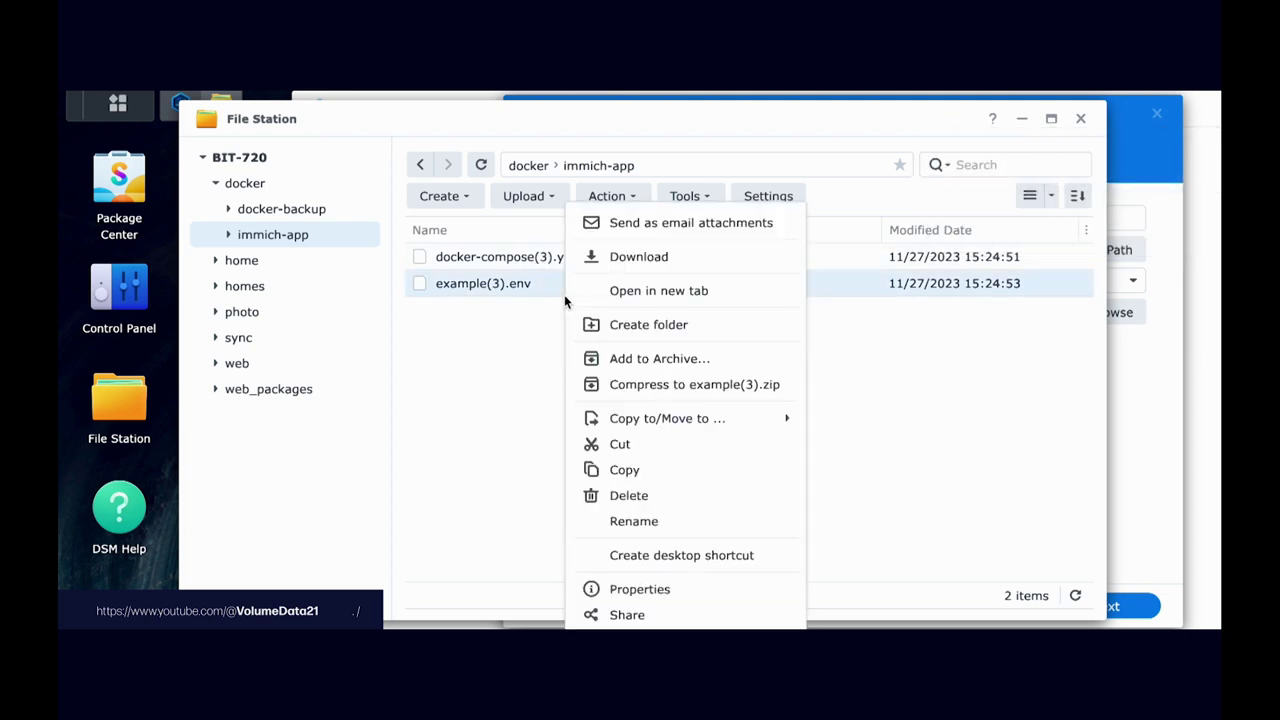
pyautogui.click(660, 521)
pyautogui.press('Right')
pyautogui.press('BackSpace')
pyautogui.press('BackSpace')
pyautogui.press('BackSpace')
pyautogui.press('Return')
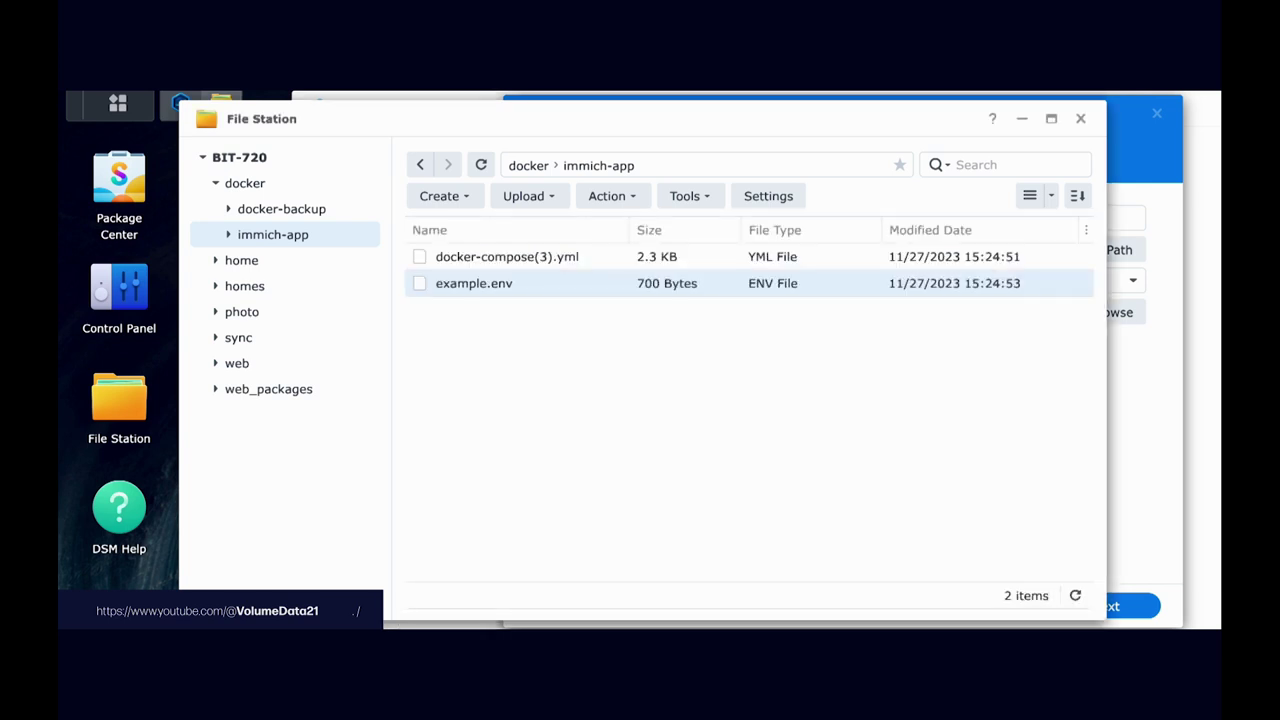
# Step: Rename docker-compose(3).yml to docker-compose.yml
pyautogui.rightClick(573, 258)
pyautogui.click(666, 523)
pyautogui.press('Right')
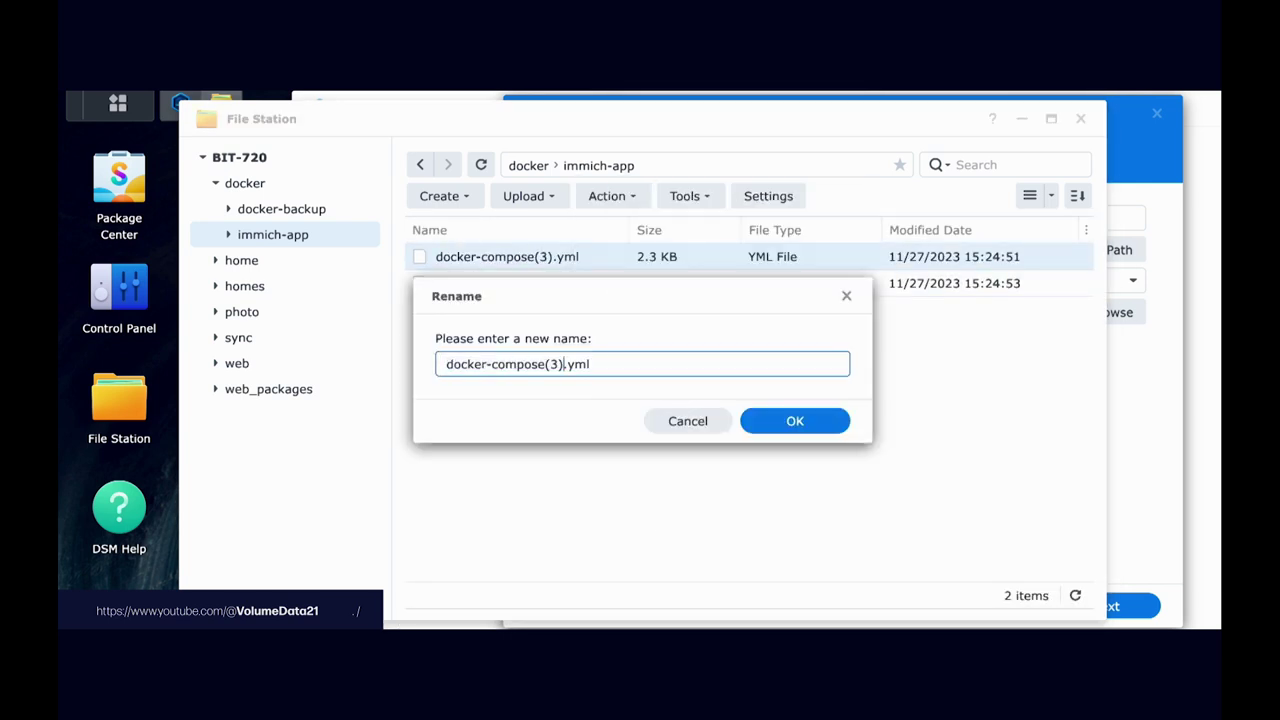
pyautogui.press('BackSpace')
pyautogui.press('BackSpace')
pyautogui.press('BackSpace')
pyautogui.press('Return')
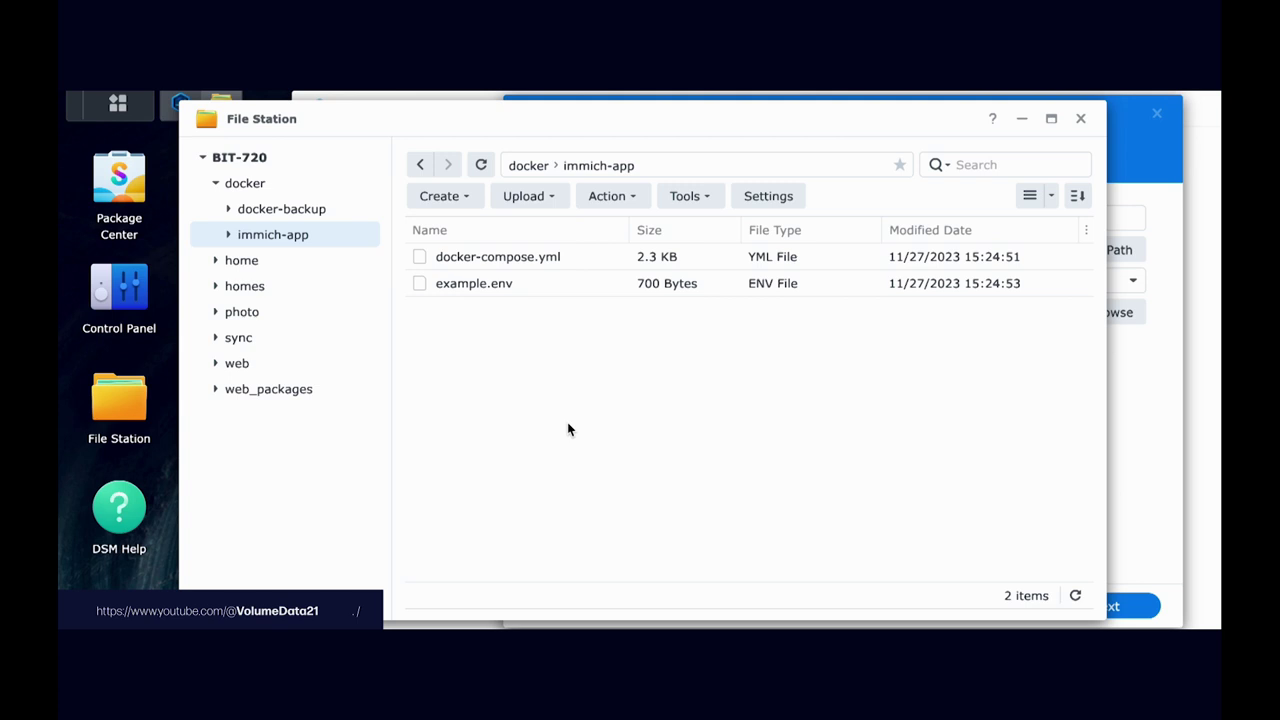
pyautogui.rightClick(578, 264)
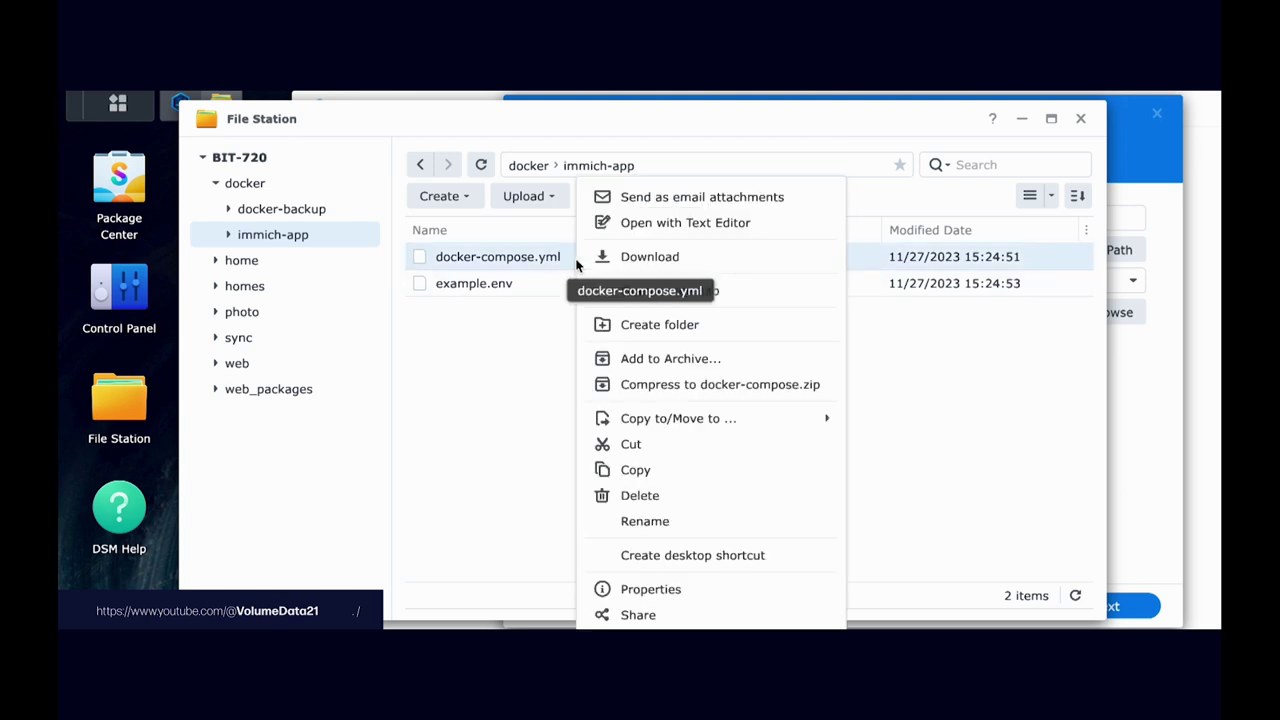
# Step: Open docker-compose.yml in Text Editor and select pgdata: in the final volumes block, line 89
pyautogui.click(677, 230)
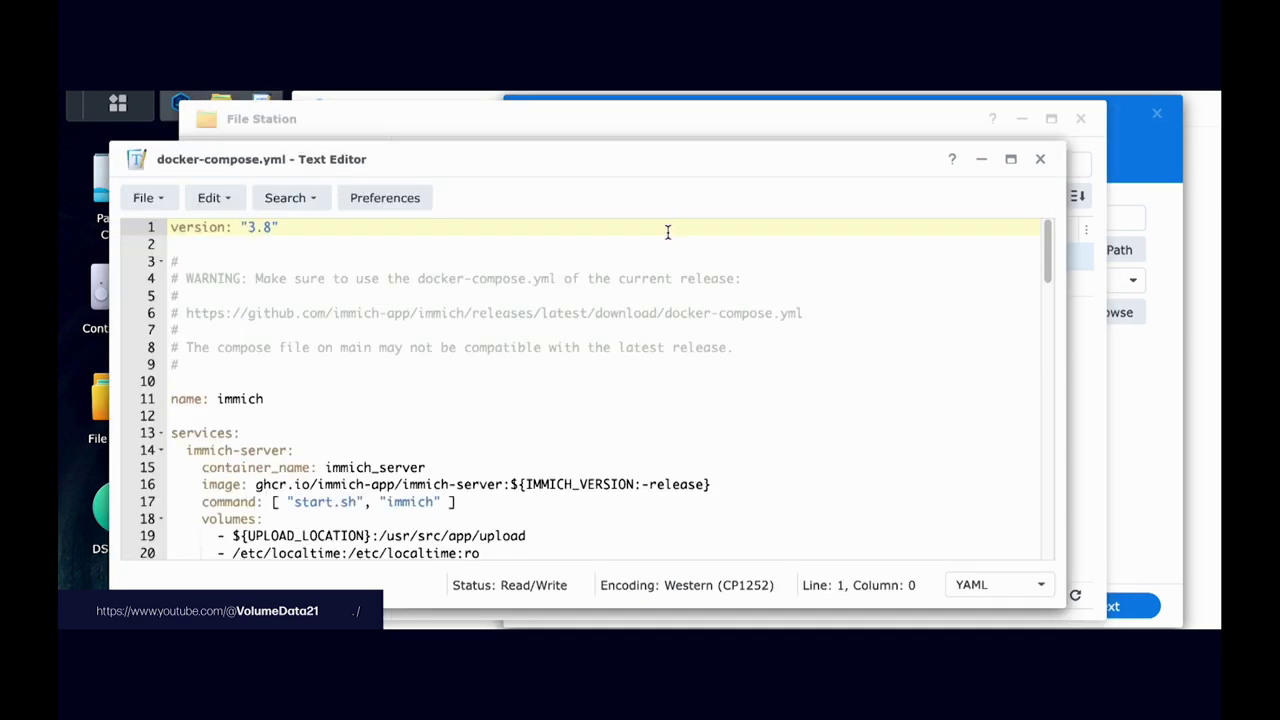
pyautogui.scroll(-1, 1046, 263)
pyautogui.moveTo(1046, 263); pyautogui.dragTo(1045, 535)
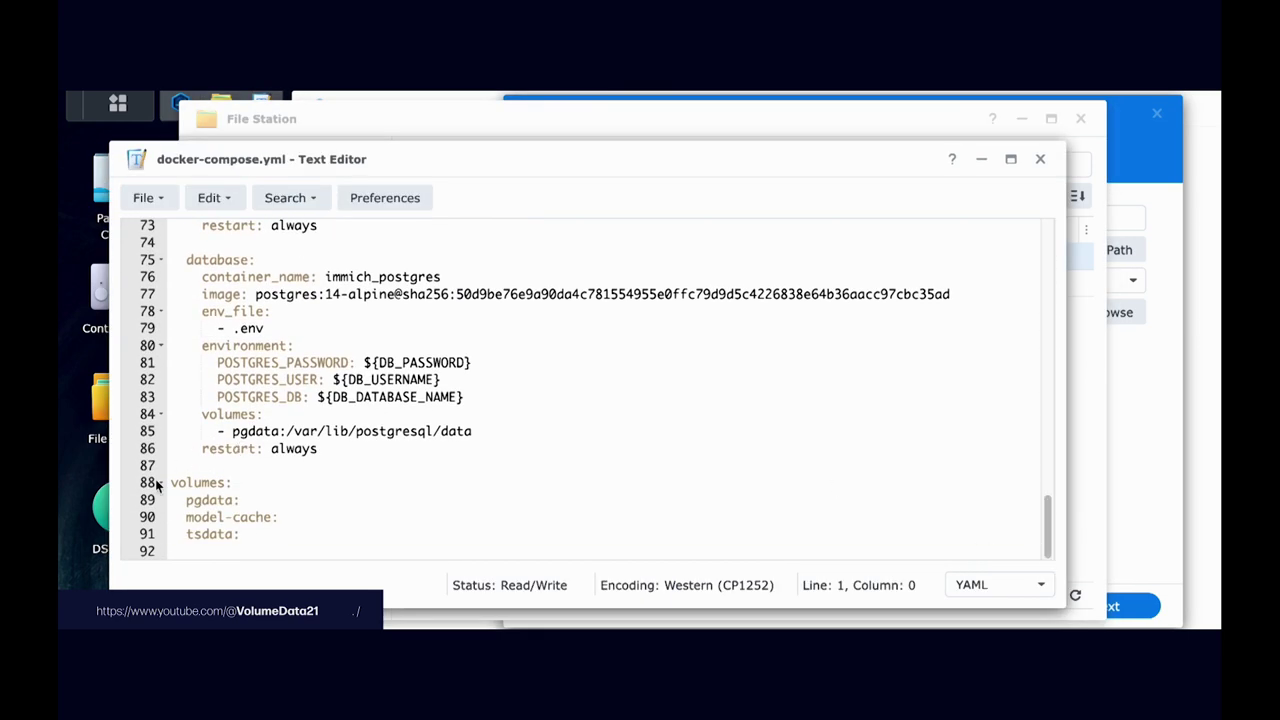
pyautogui.moveTo(166, 482); pyautogui.dragTo(364, 545)
pyautogui.click(392, 537)
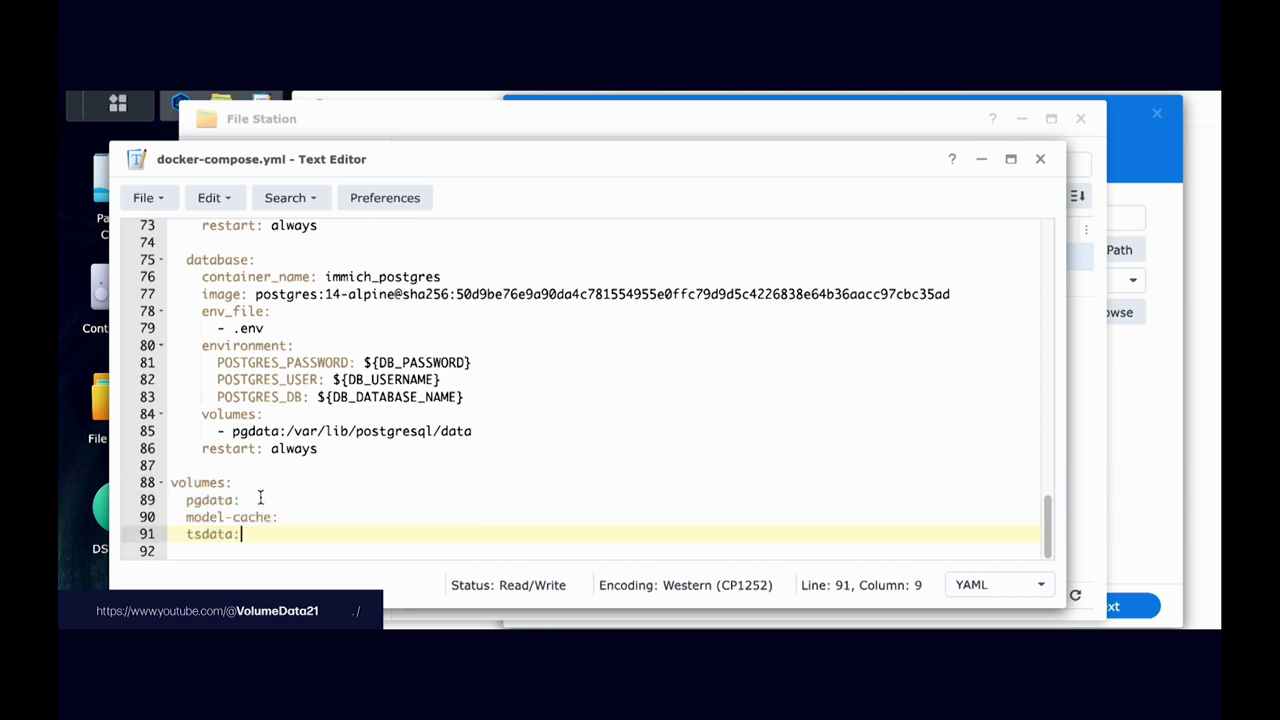
pyautogui.click(197, 501)
pyautogui.doubleClick(197, 501)
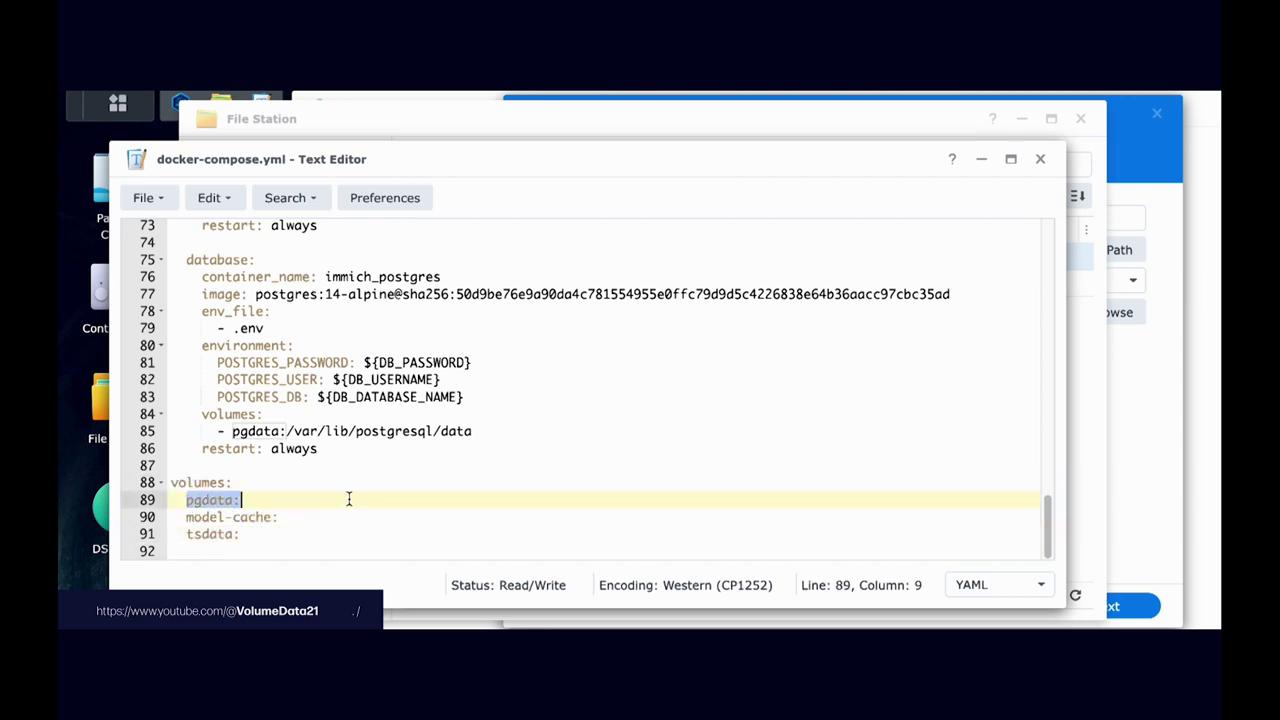
pyautogui.click(441, 505)
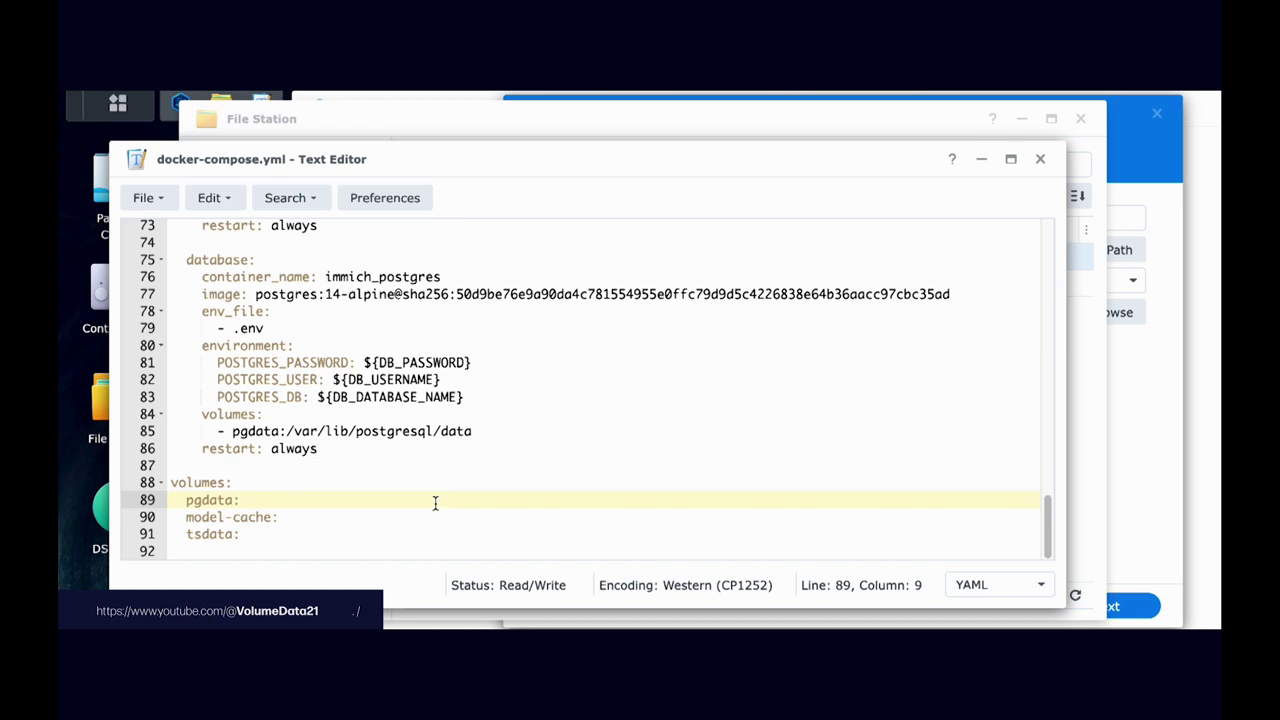
pyautogui.moveTo(186, 500); pyautogui.dragTo(272, 500)
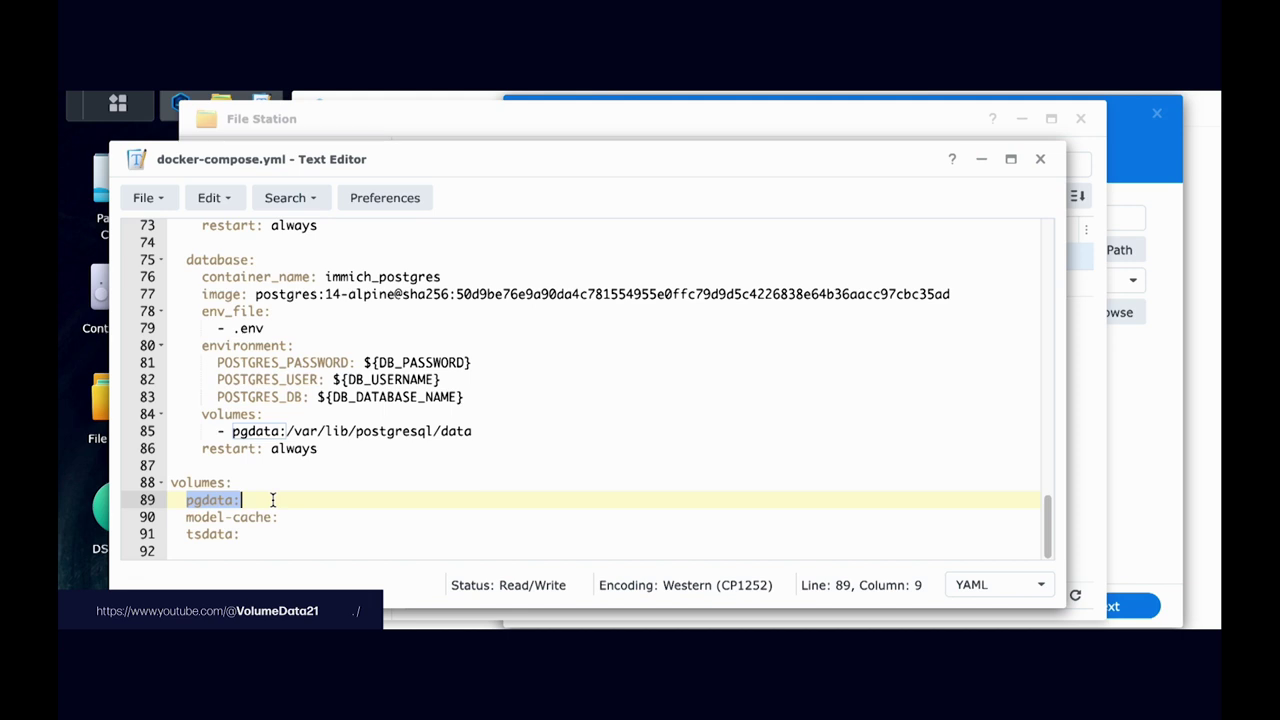
pyautogui.click(596, 141)
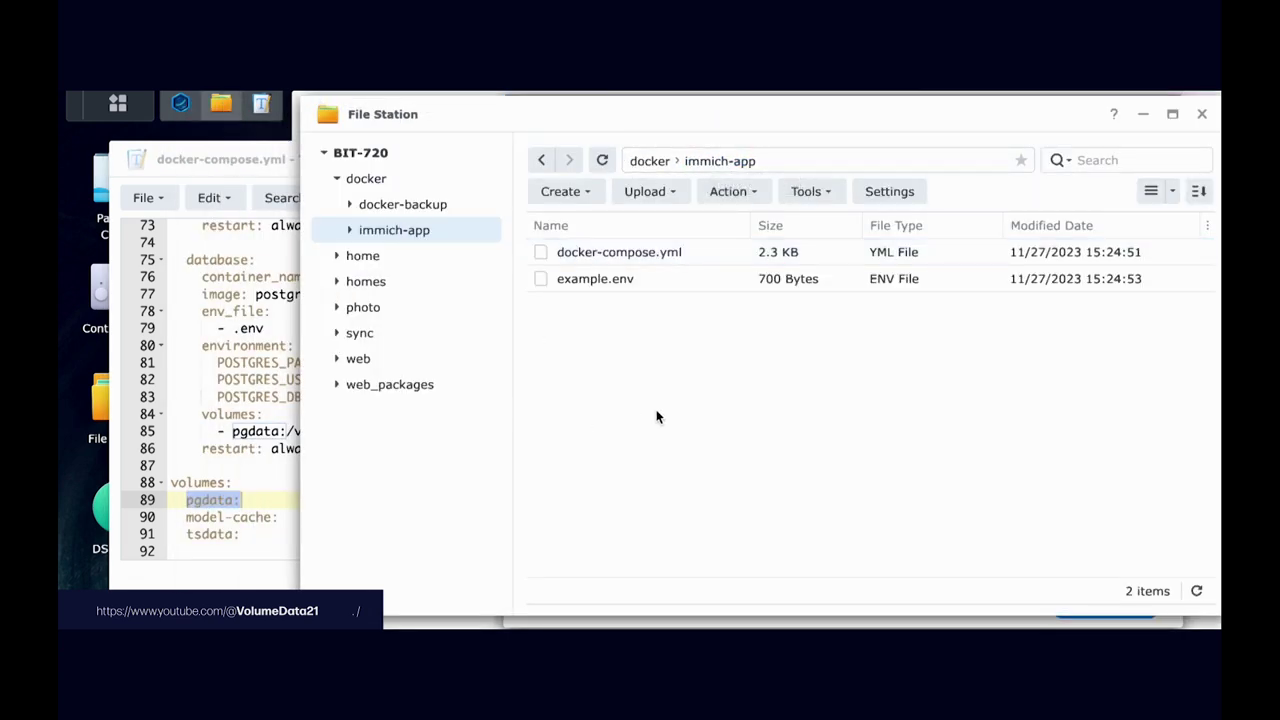
# Step: Copy the pgdata volume name and create a pgdata folder in immich-app
pyautogui.click(205, 452)
pyautogui.click(202, 500)
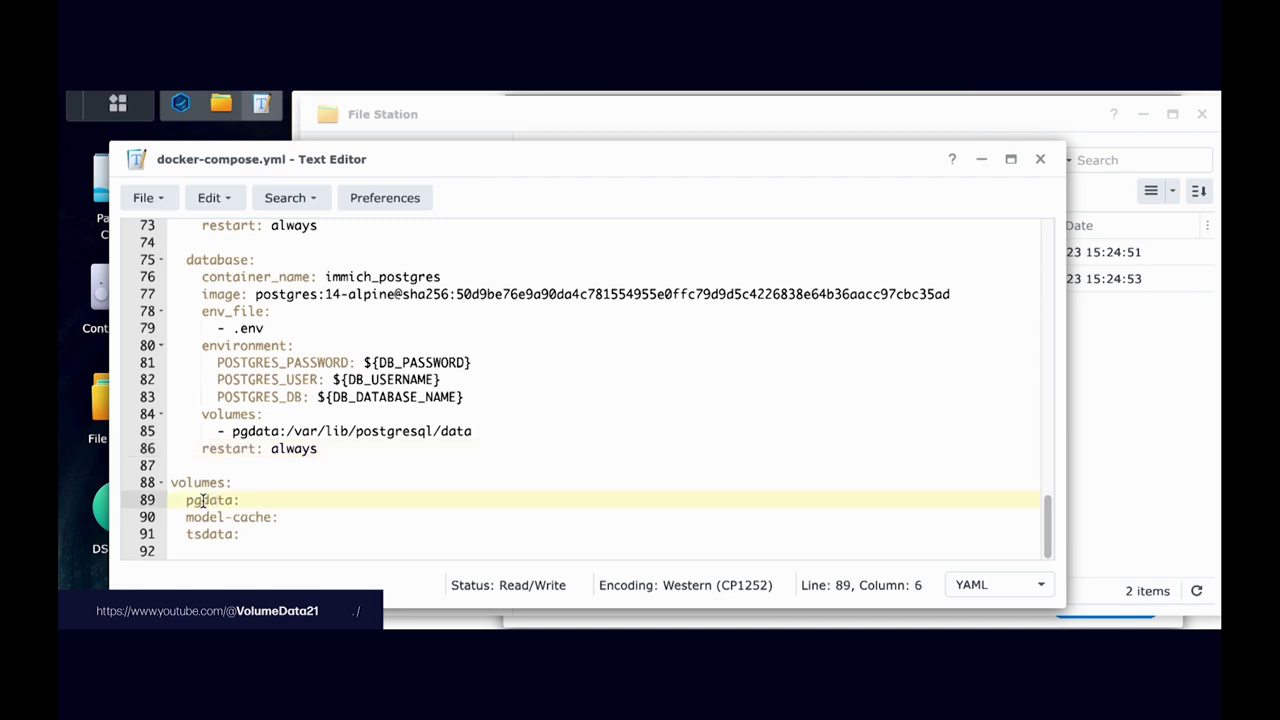
pyautogui.doubleClick(205, 500)
pyautogui.hotkey('ctrl', 'c')
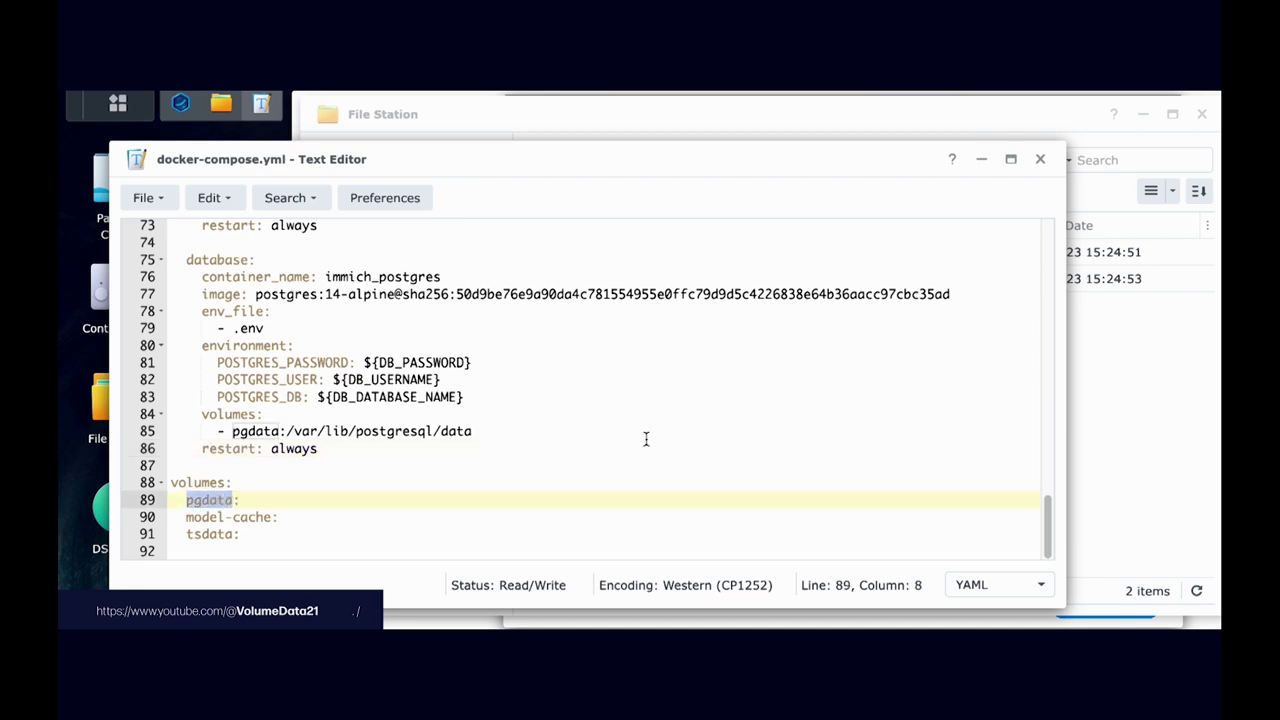
pyautogui.click(1102, 386)
pyautogui.rightClick(736, 368)
pyautogui.click(811, 308)
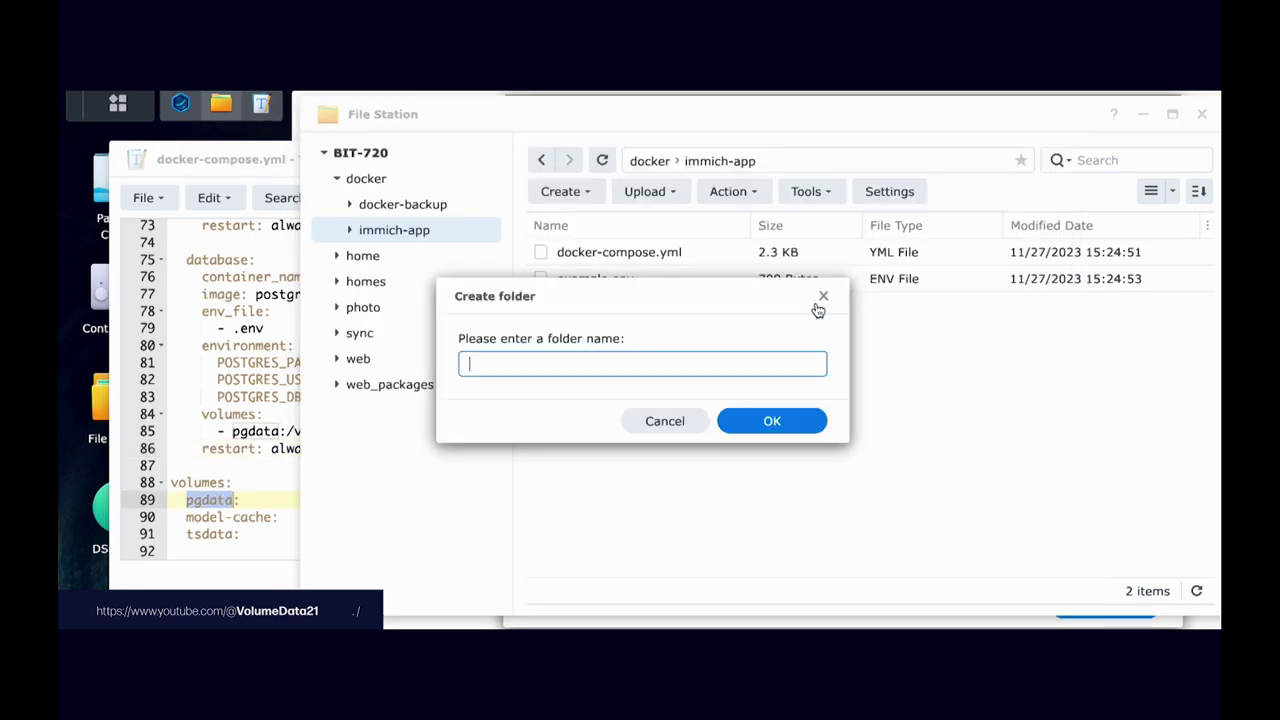
pyautogui.hotkey('ctrl', 'v')
pyautogui.press('Return')
# Step: Copy the model-cache volume name and create a model-cache folder in immich-app
pyautogui.click(192, 482)
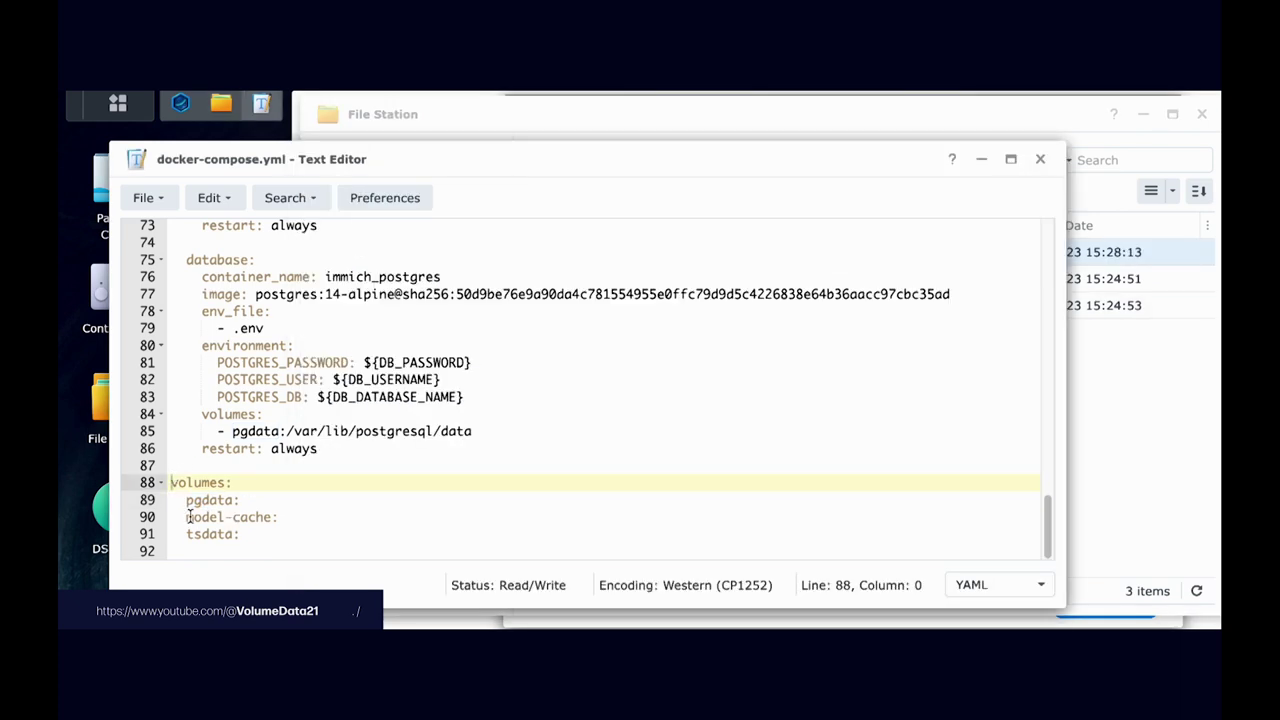
pyautogui.moveTo(189, 516); pyautogui.dragTo(272, 516)
pyautogui.hotkey('ctrl', 'c')
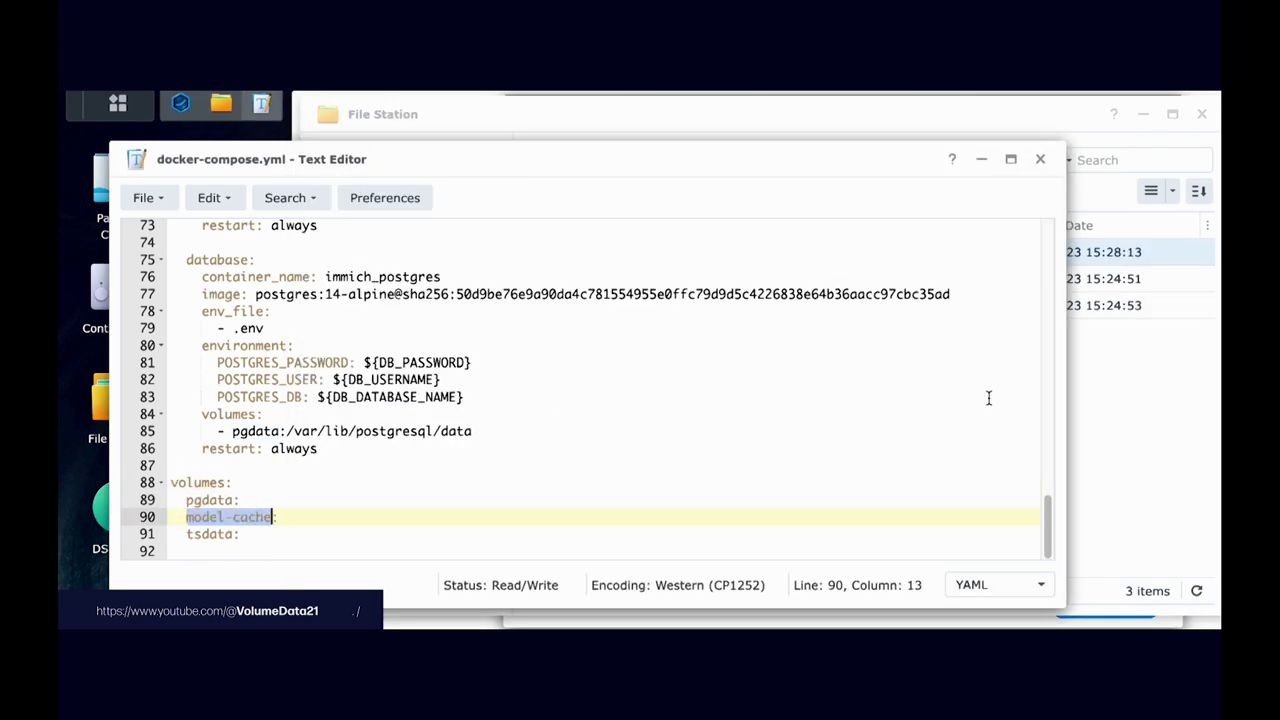
pyautogui.click(1074, 394)
pyautogui.rightClick(626, 409)
pyautogui.click(718, 305)
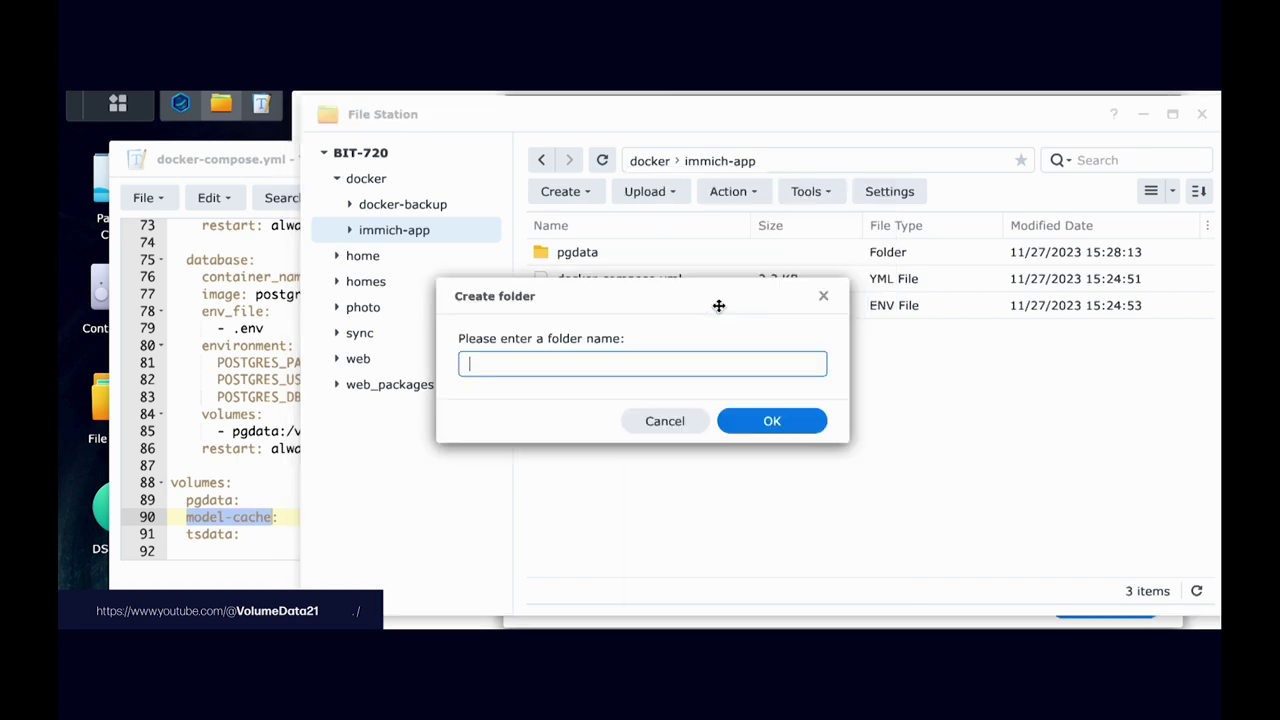
pyautogui.hotkey('ctrl', 'v')
pyautogui.press('Return')
# Step: Copy the tsdata volume name and create a tsdata folder in immich-app
pyautogui.click(212, 516)
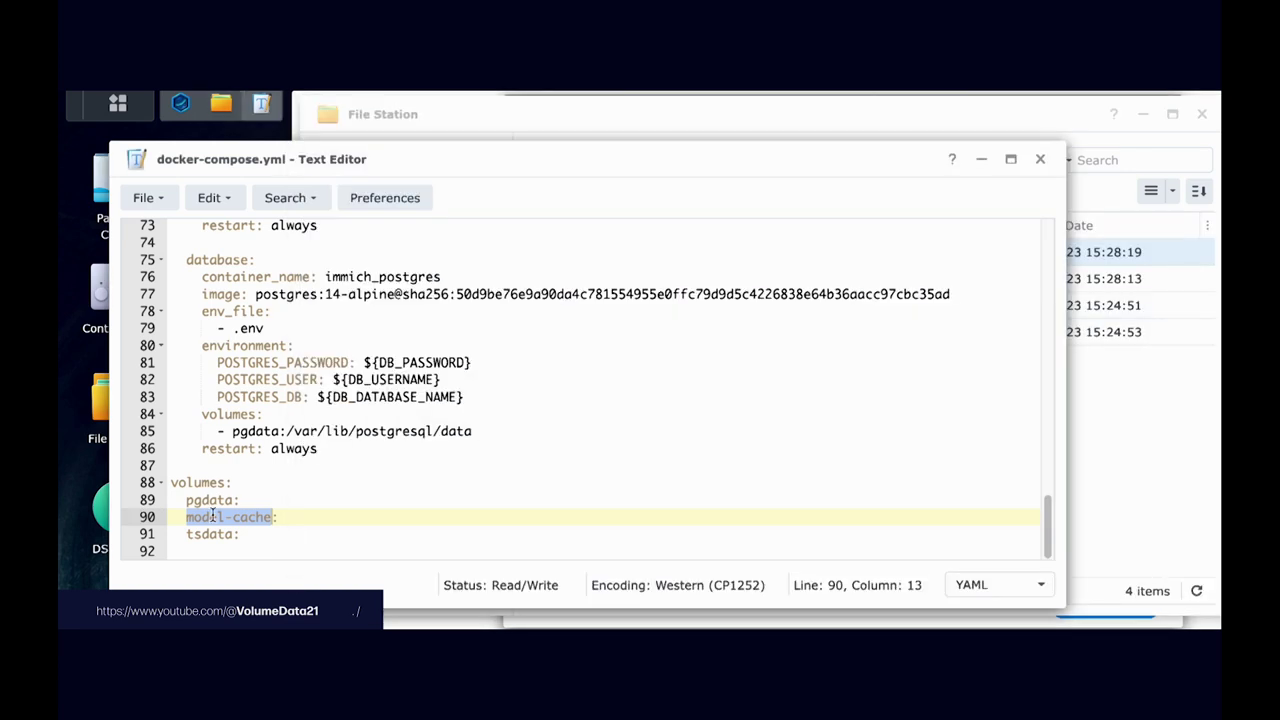
pyautogui.moveTo(187, 534); pyautogui.dragTo(233, 534)
pyautogui.hotkey('ctrl', 'c')
pyautogui.click(1114, 426)
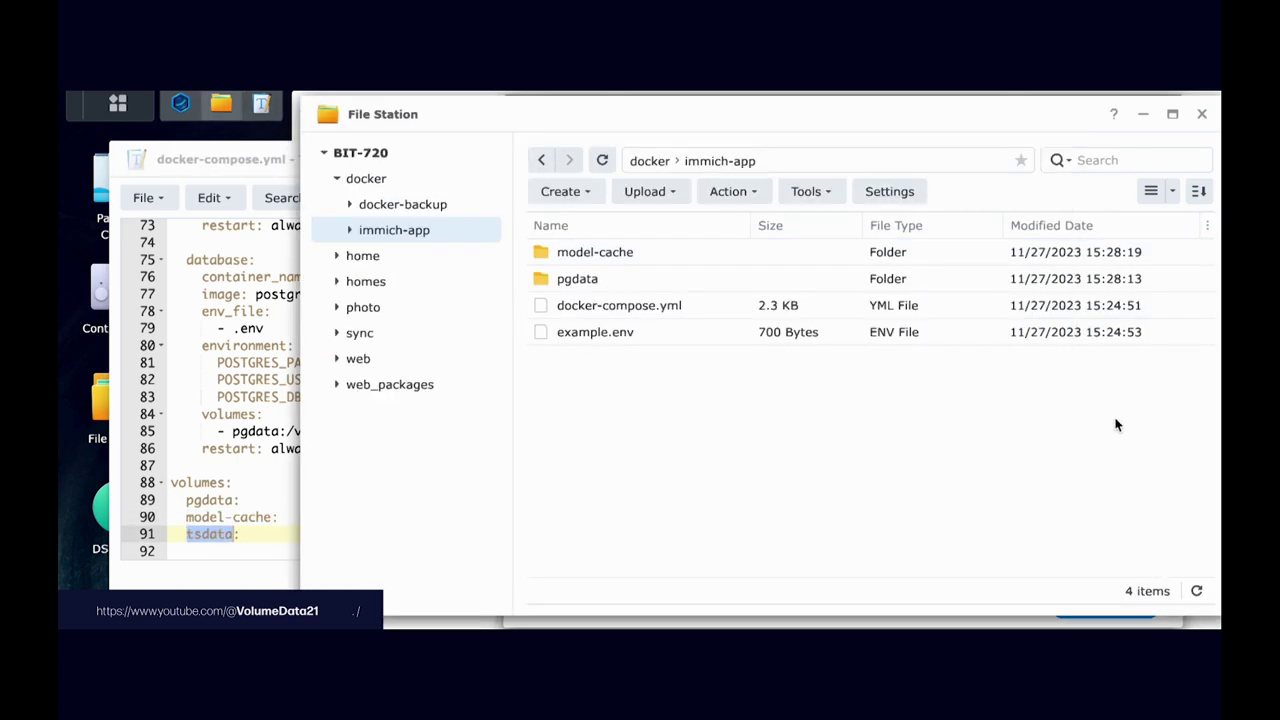
pyautogui.rightClick(734, 412)
pyautogui.click(815, 308)
pyautogui.hotkey('ctrl', 'v')
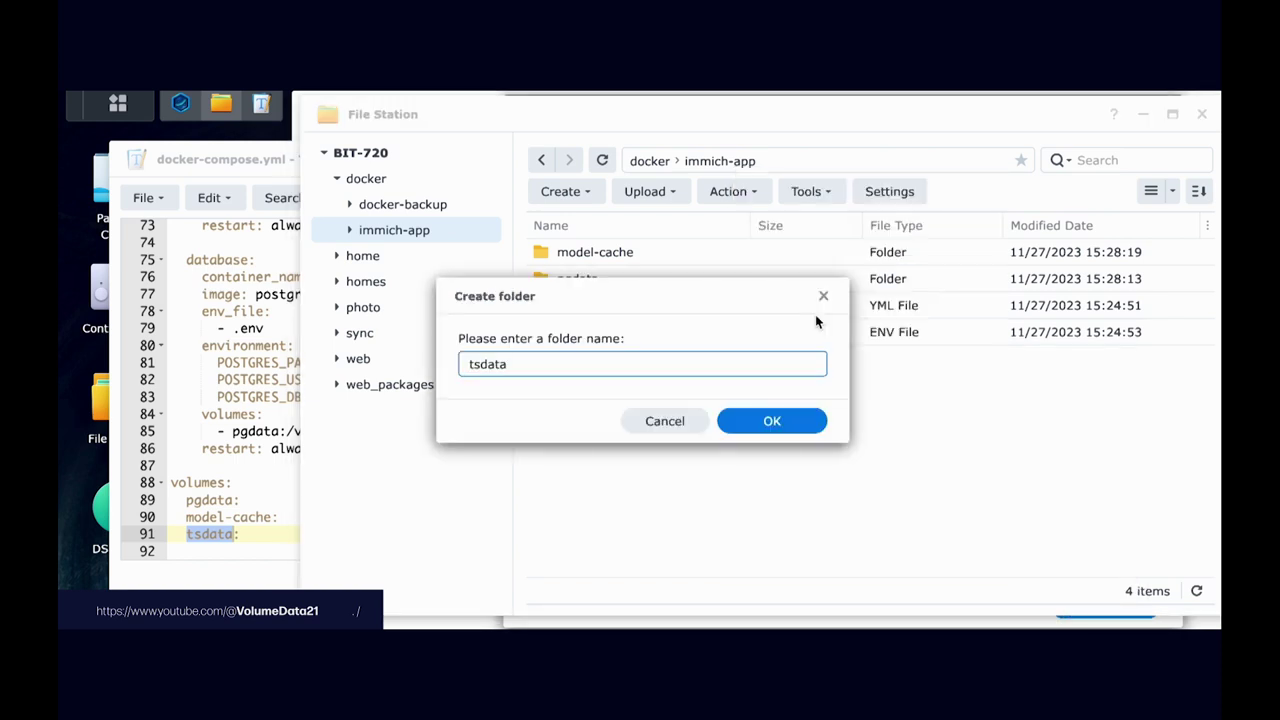
pyautogui.press('Return')
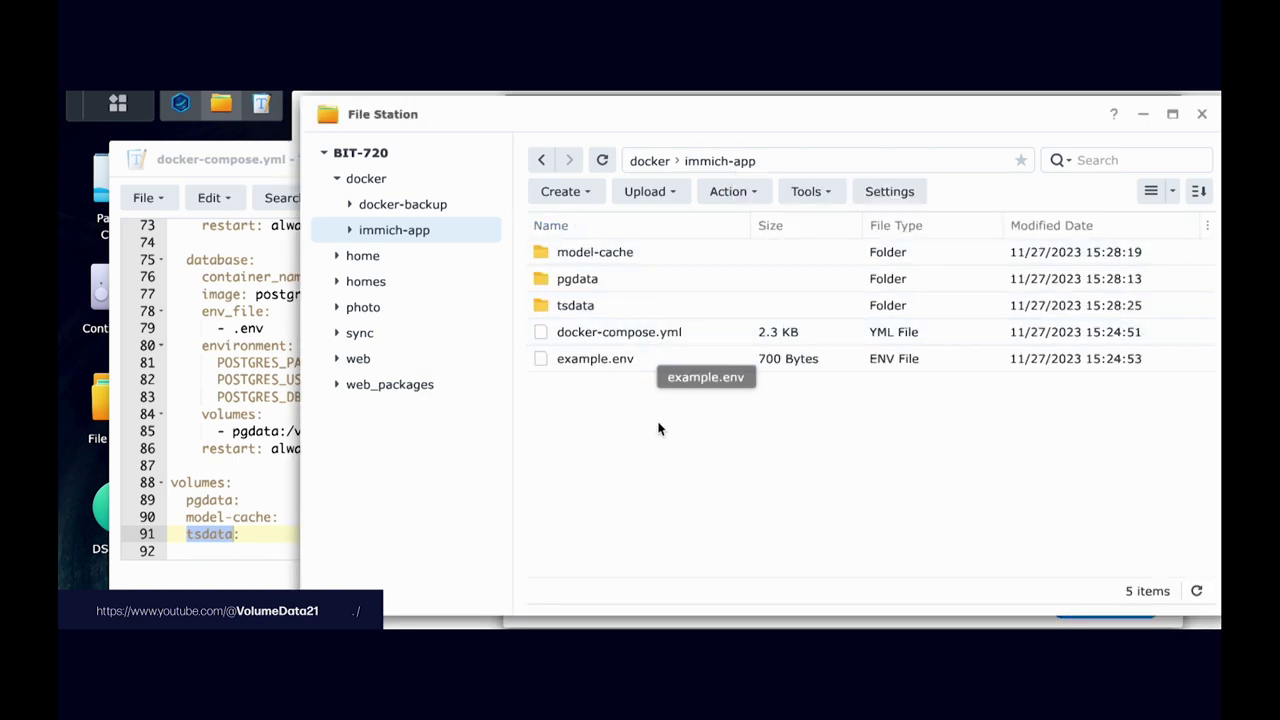
pyautogui.click(232, 467)
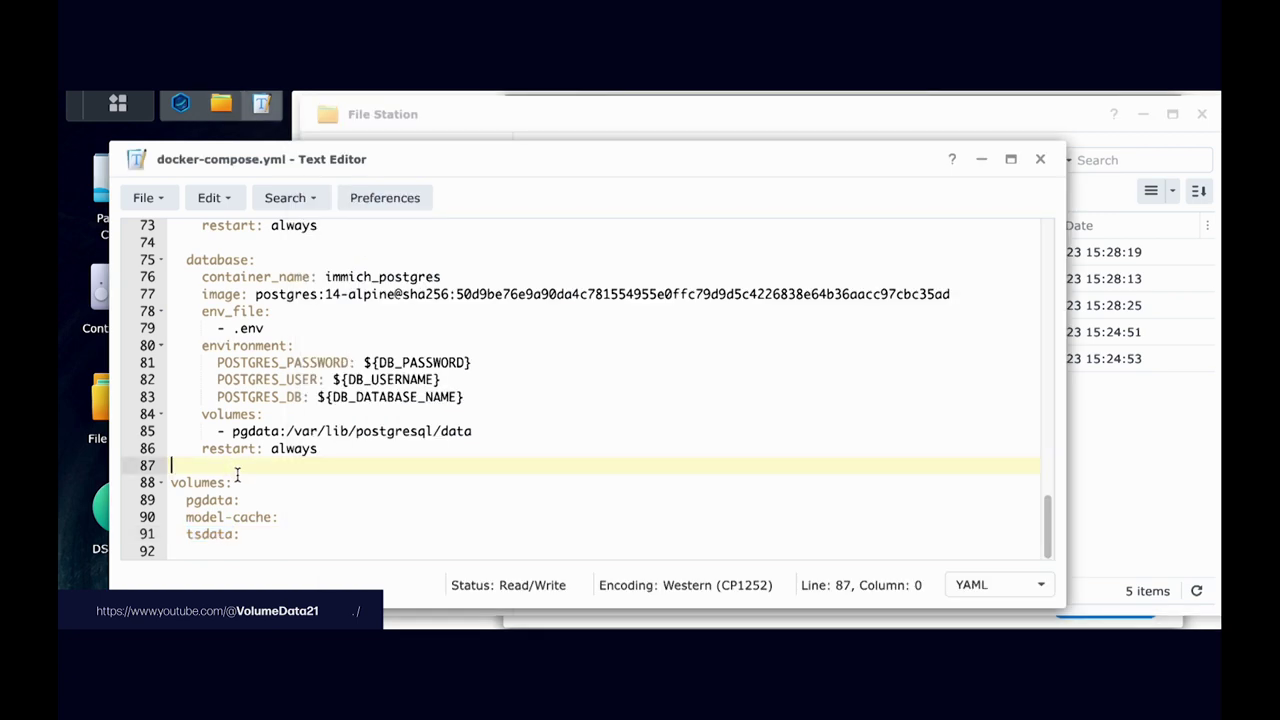
# Step: Delete the pgdata, model-cache and tsdata volumes block at the end of docker-compose.yml
pyautogui.moveTo(232, 467); pyautogui.dragTo(260, 545)
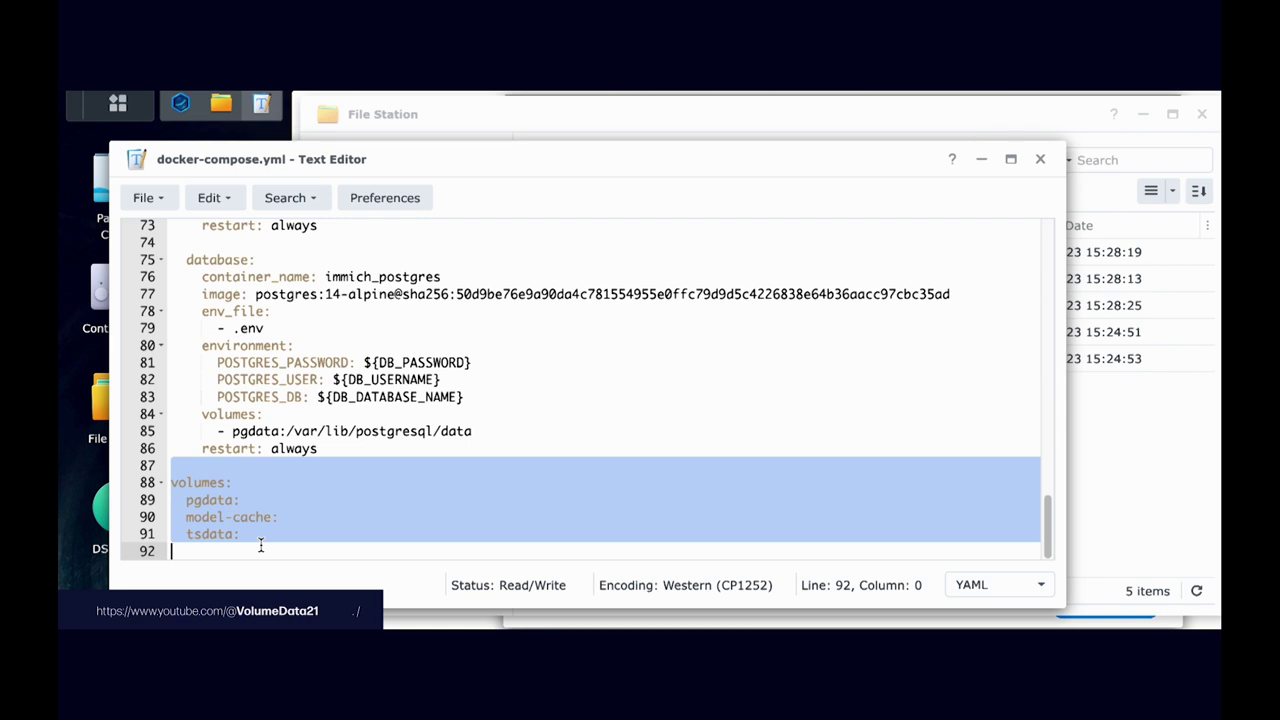
pyautogui.press('BackSpace')
pyautogui.press('BackSpace')
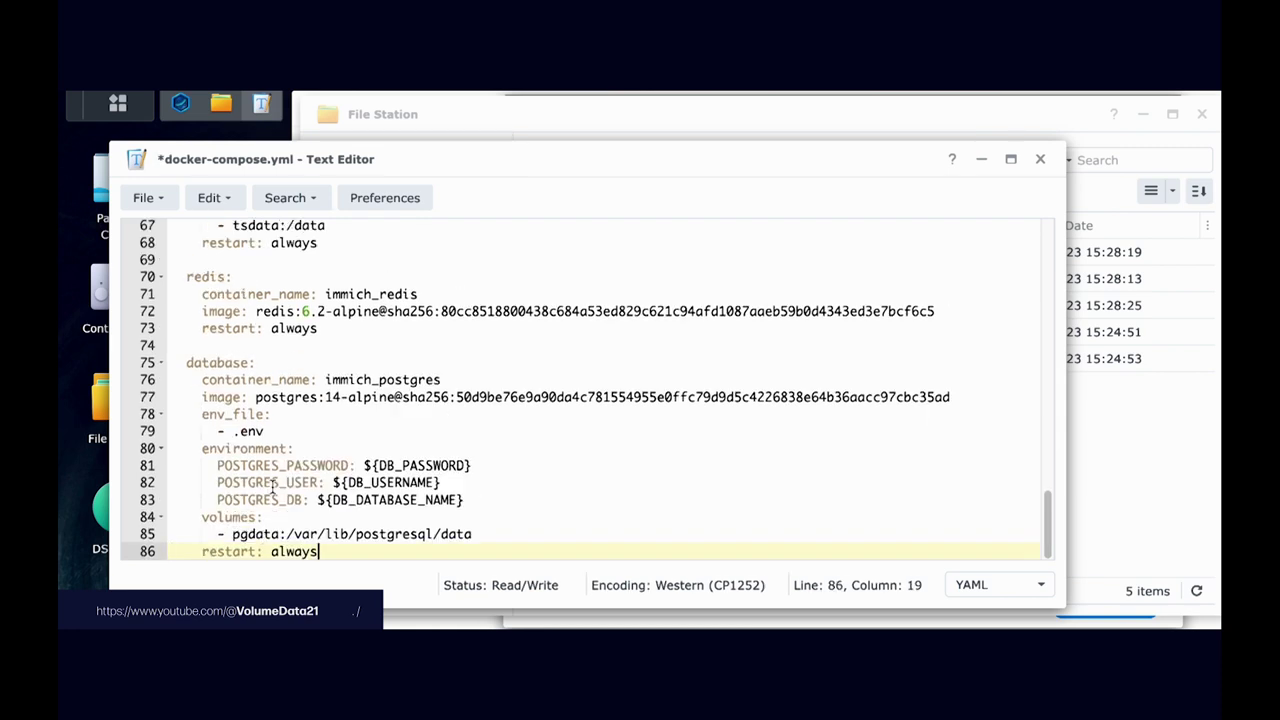
pyautogui.click(1140, 443)
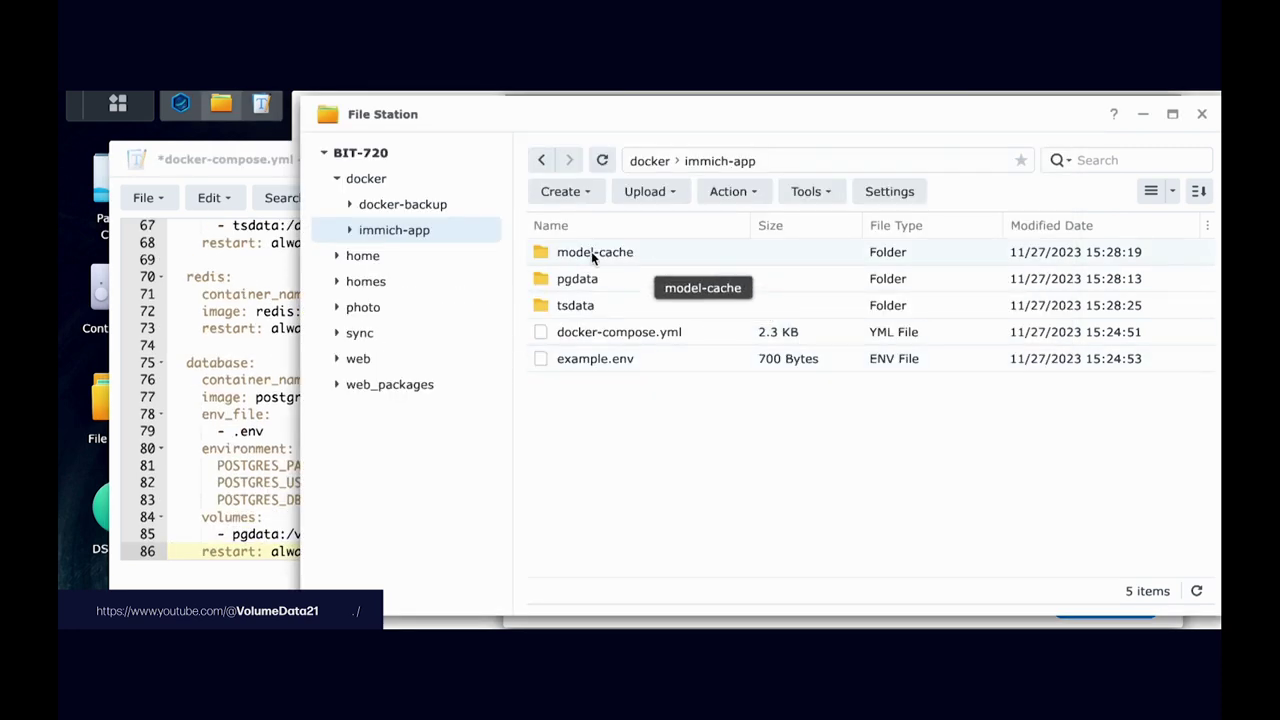
pyautogui.click(258, 362)
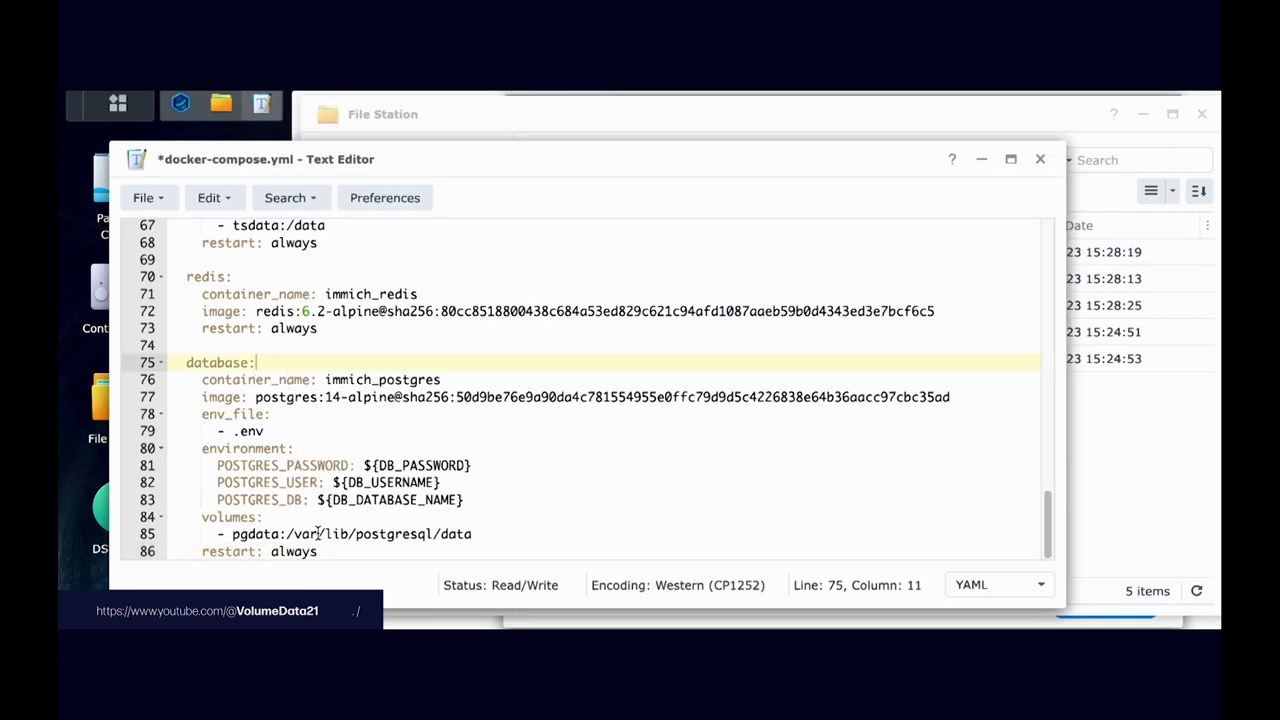
# Step: Find the immich-machine-learning volumes line and place the cursor before model-cache
pyautogui.tripleClick(343, 528)
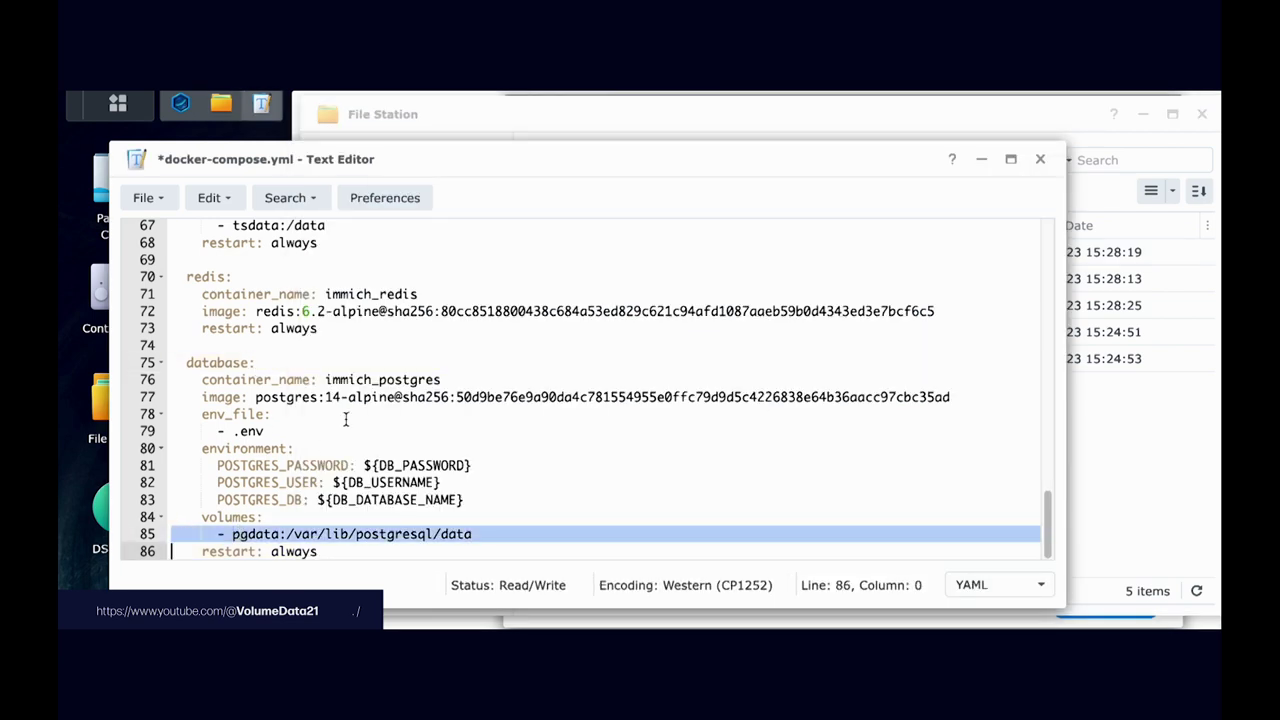
pyautogui.scroll(5, 346, 418)
pyautogui.scroll(6, 347, 417)
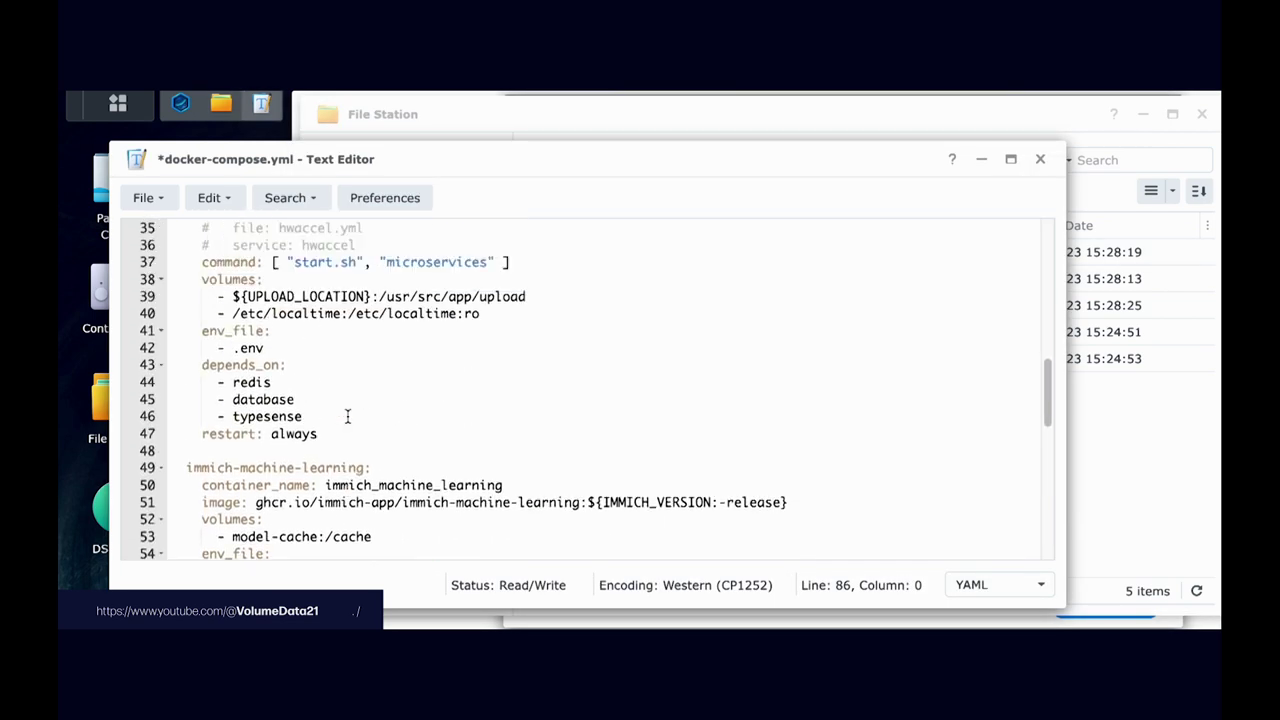
pyautogui.scroll(-1, 347, 417)
pyautogui.scroll(8, 347, 417)
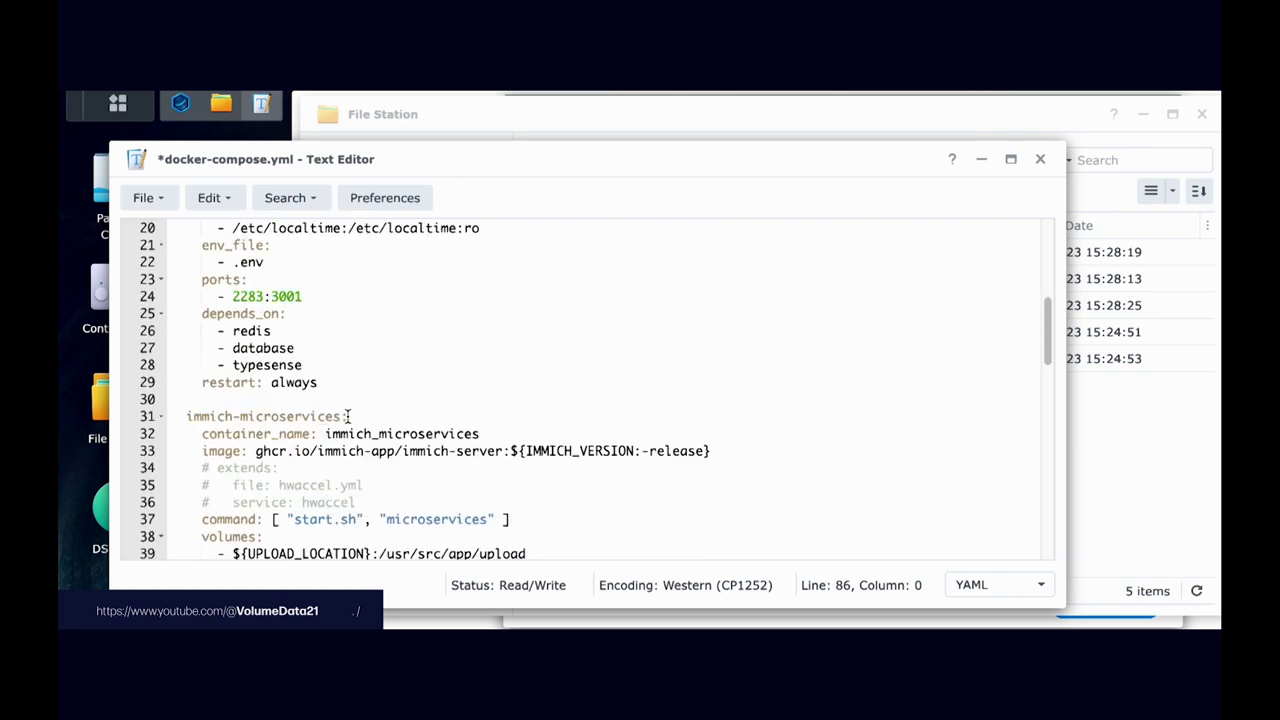
pyautogui.scroll(-5, 347, 418)
pyautogui.scroll(-4, 347, 417)
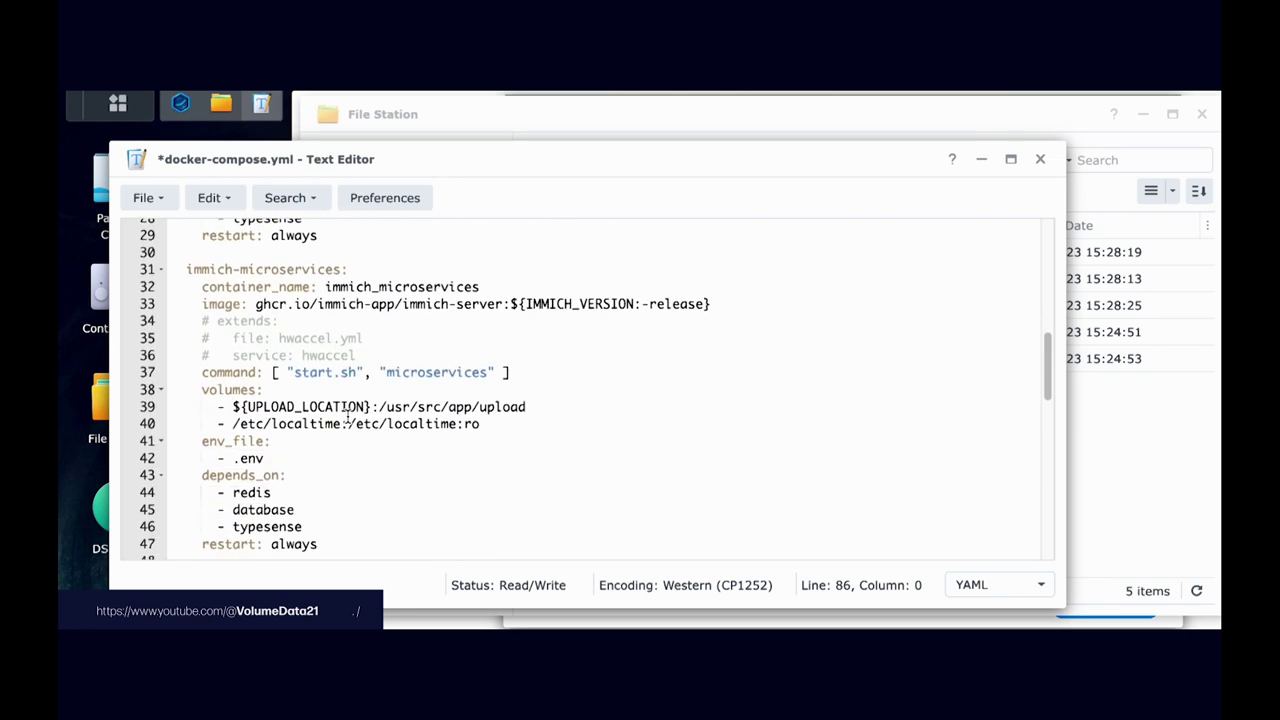
pyautogui.scroll(-2, 347, 417)
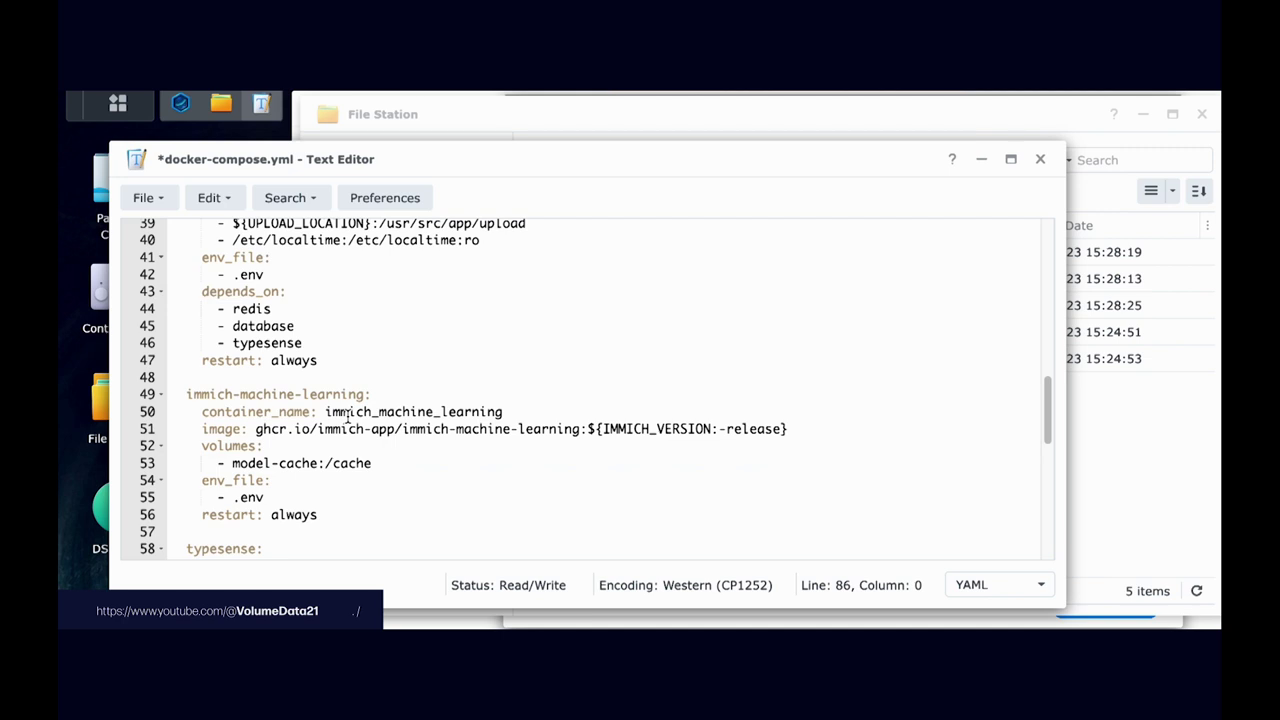
pyautogui.tripleClick(214, 394)
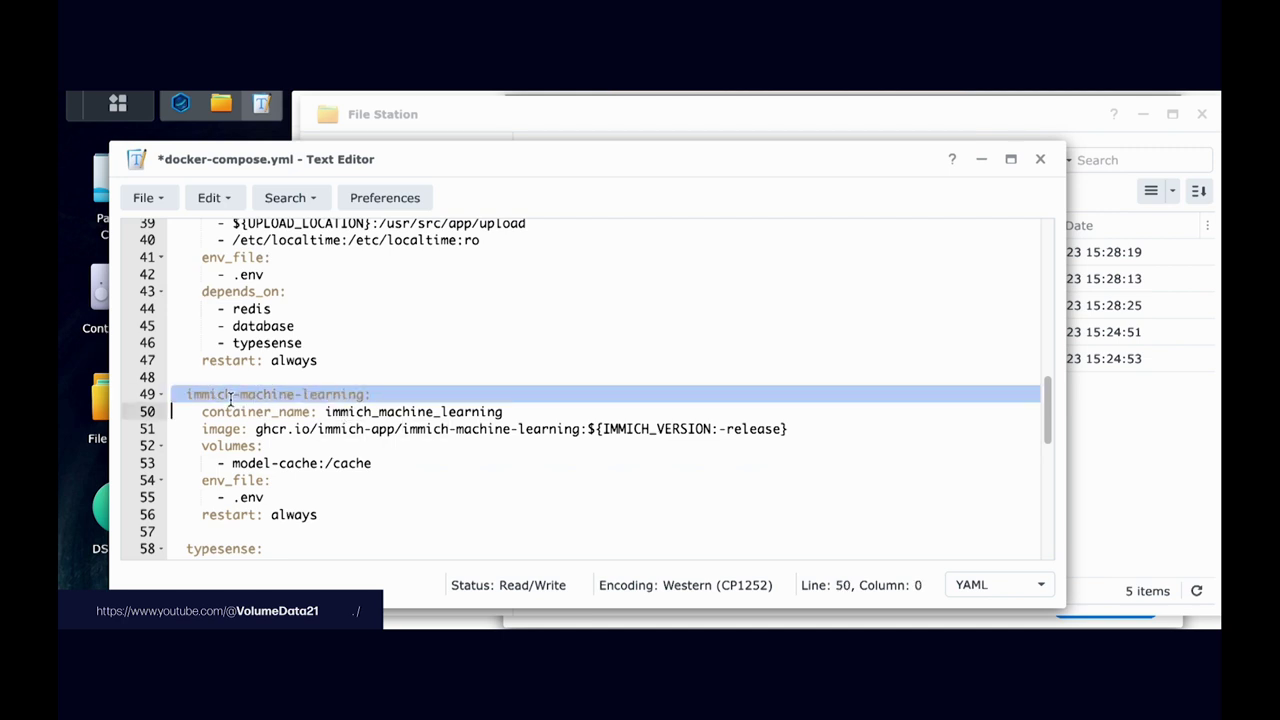
pyautogui.tripleClick(212, 446)
pyautogui.click(266, 446)
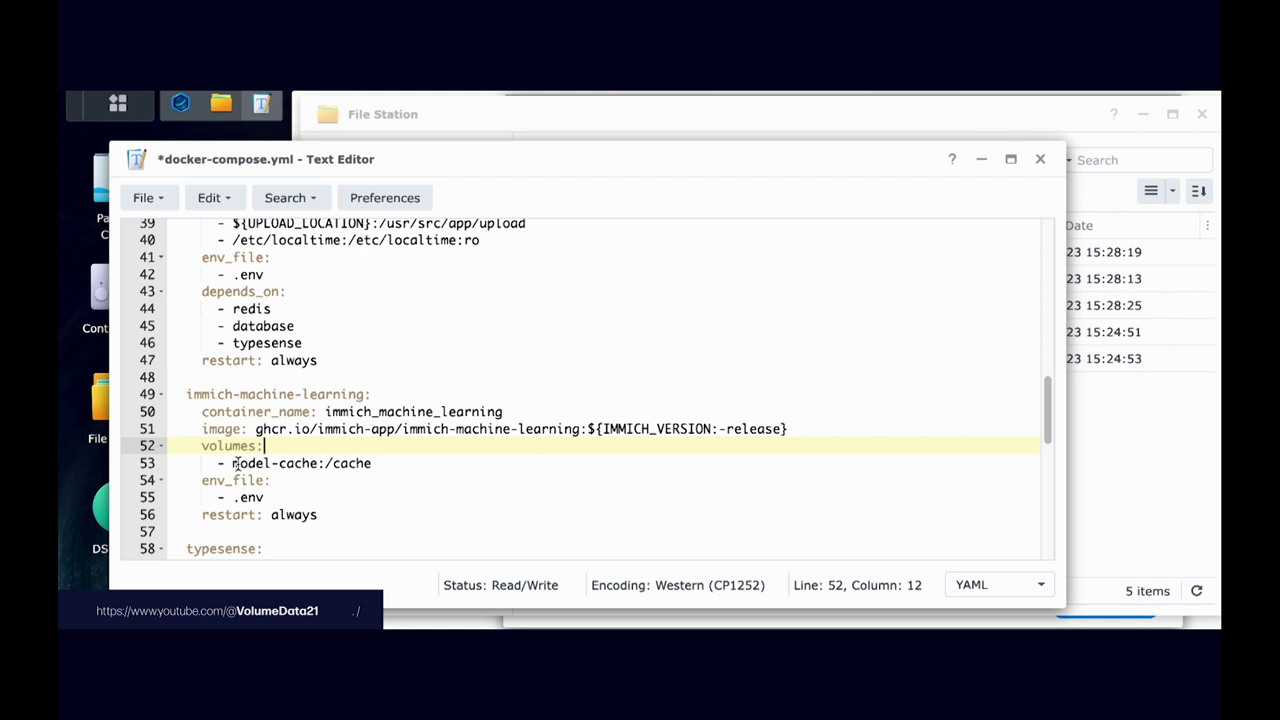
pyautogui.click(236, 463)
# Step: Prefix the machine-learning cache volume with ./ so line 53 reads ./model-cache:/cache
pyautogui.write('./')
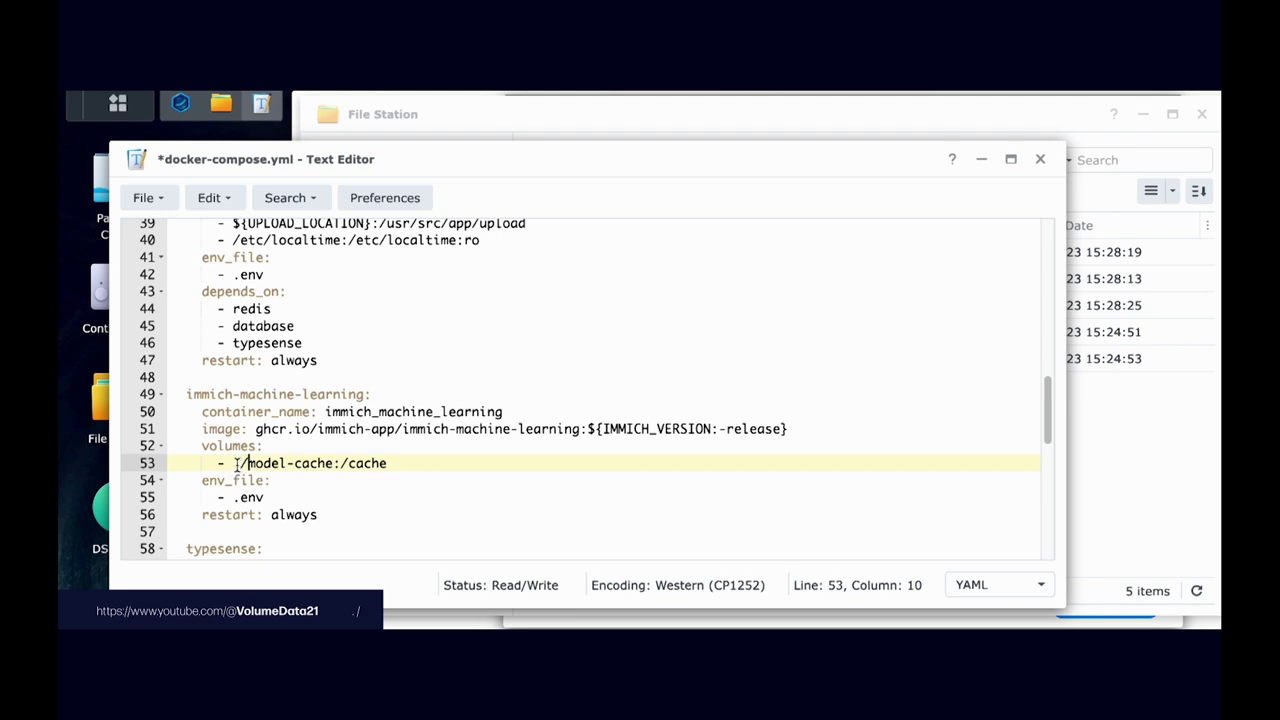
pyautogui.click(238, 463)
pyautogui.moveTo(239, 463); pyautogui.dragTo(333, 463)
pyautogui.click(333, 463)
pyautogui.click(238, 463)
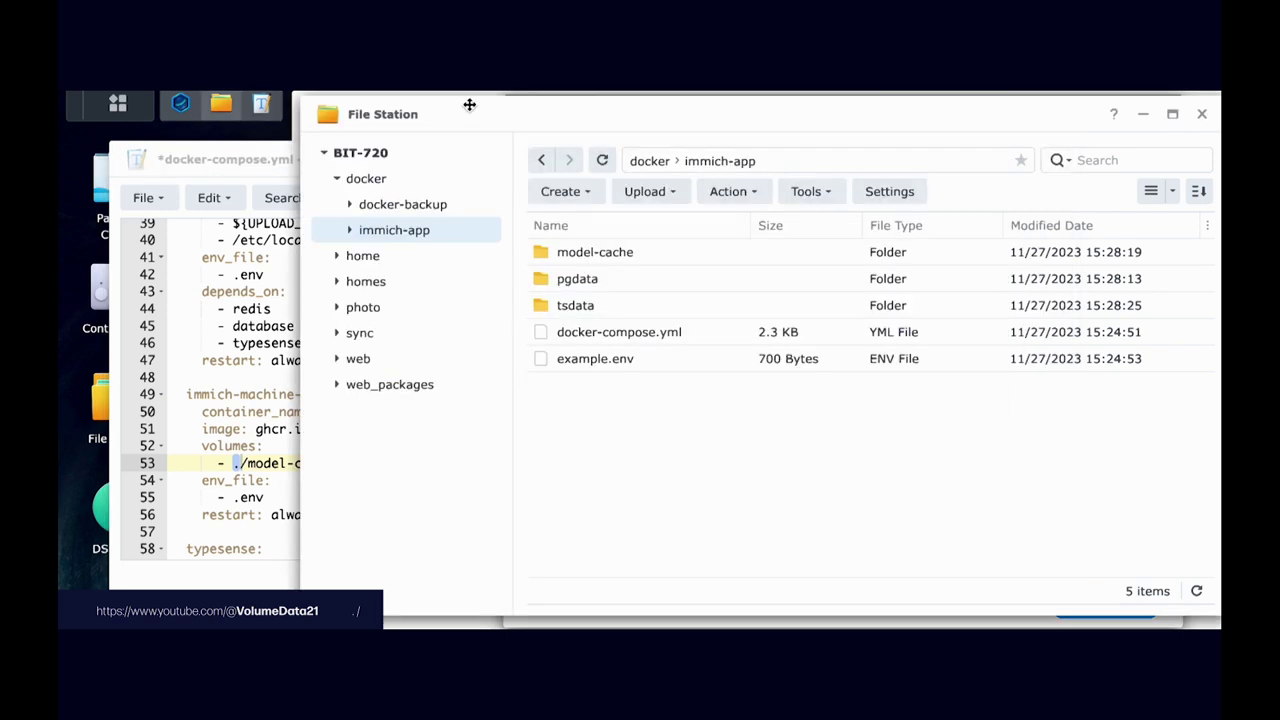
# Step: Compare the edited path with the model-cache folder in File Station's immich-app
pyautogui.click(460, 118)
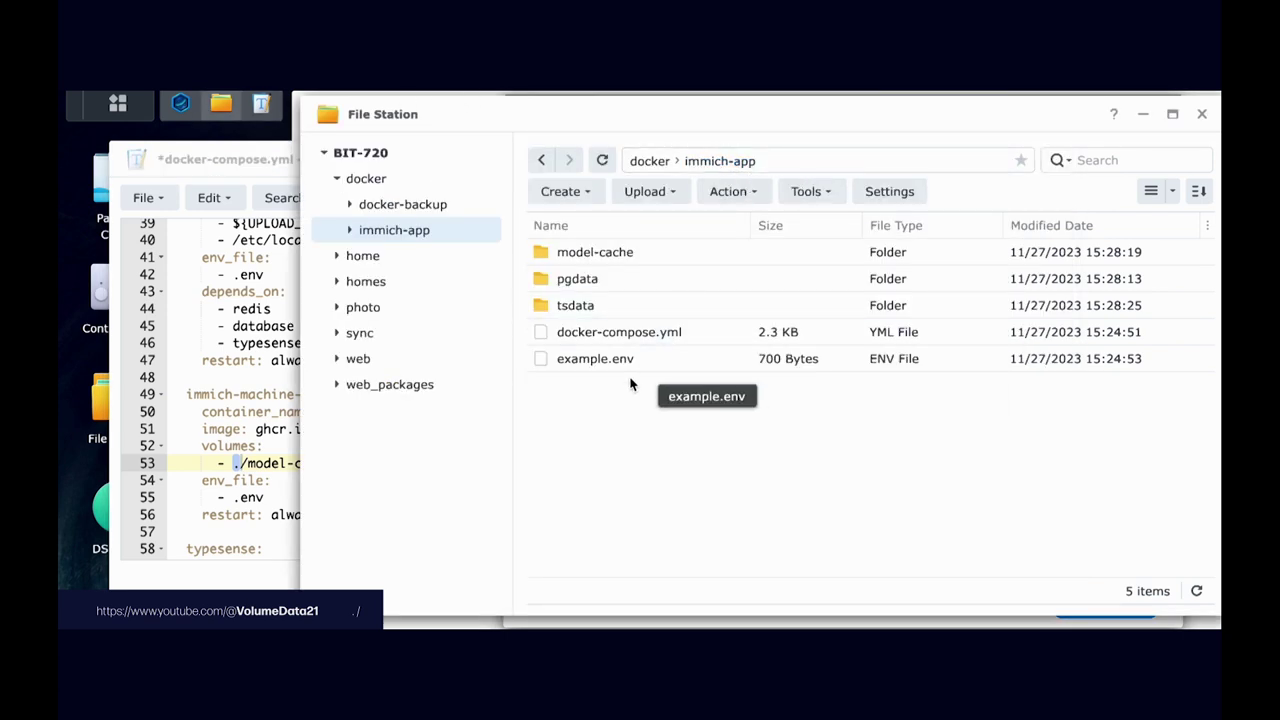
pyautogui.click(624, 330)
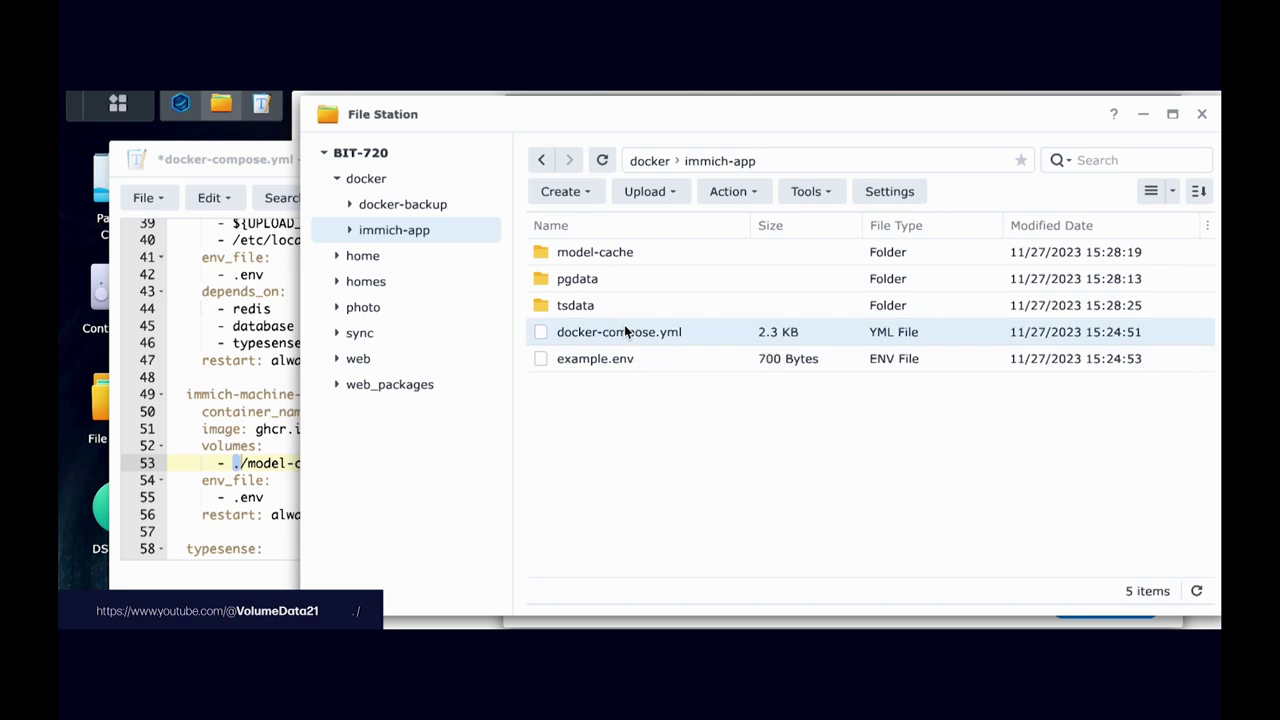
pyautogui.click(631, 252)
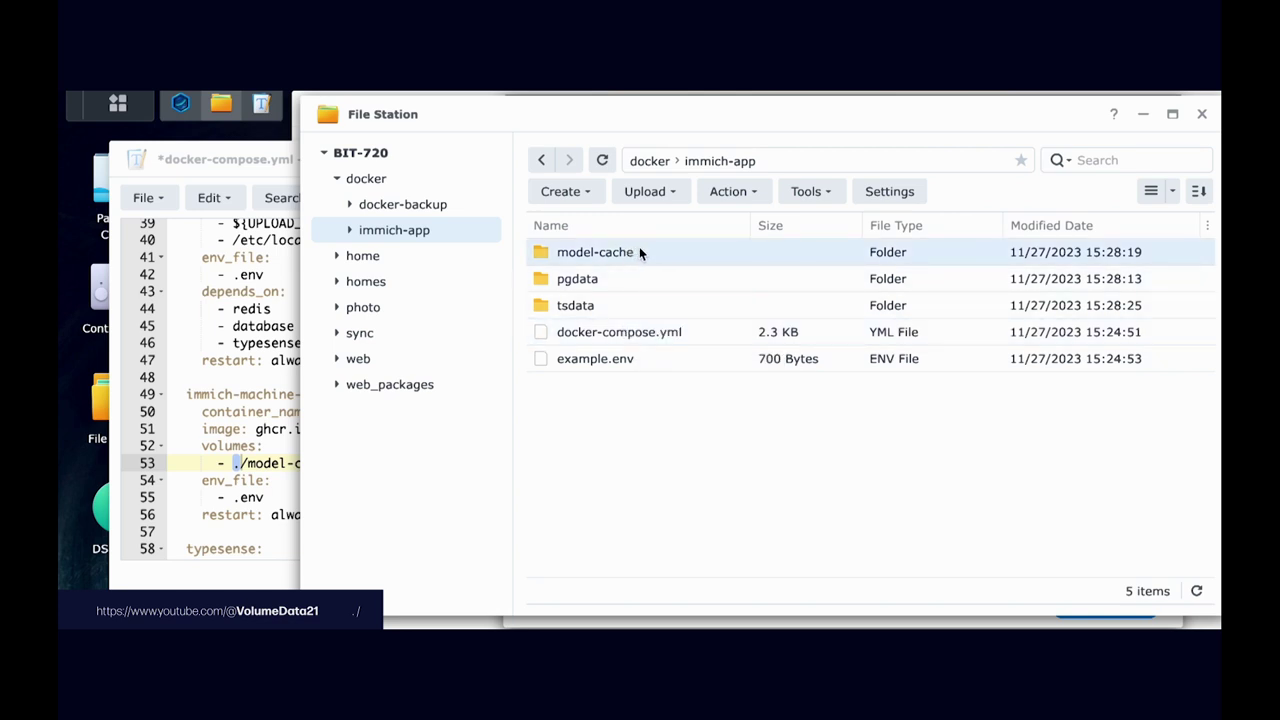
pyautogui.click(229, 448)
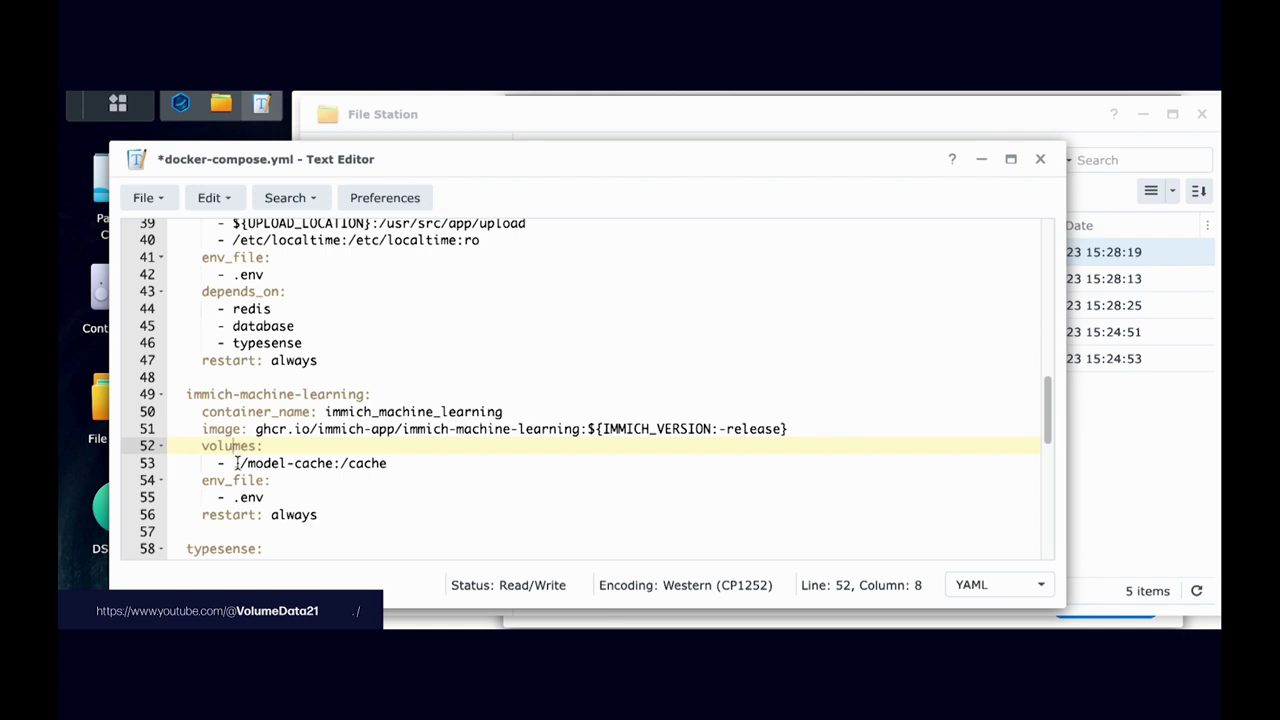
pyautogui.scroll(1, 294, 430)
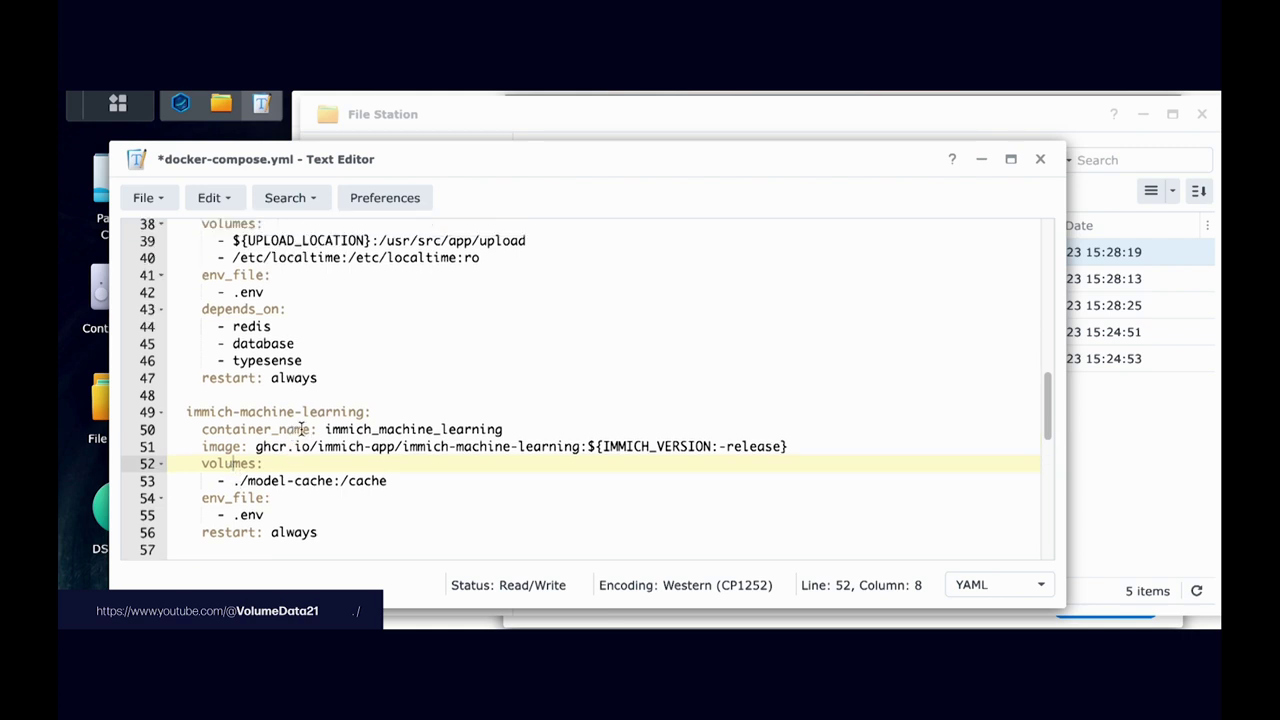
# Step: Prefix the Typesense data volume with ./ so it maps ./tsdata:/data
pyautogui.click(1128, 475)
pyautogui.click(617, 277)
pyautogui.click(248, 429)
pyautogui.scroll(-2, 350, 432)
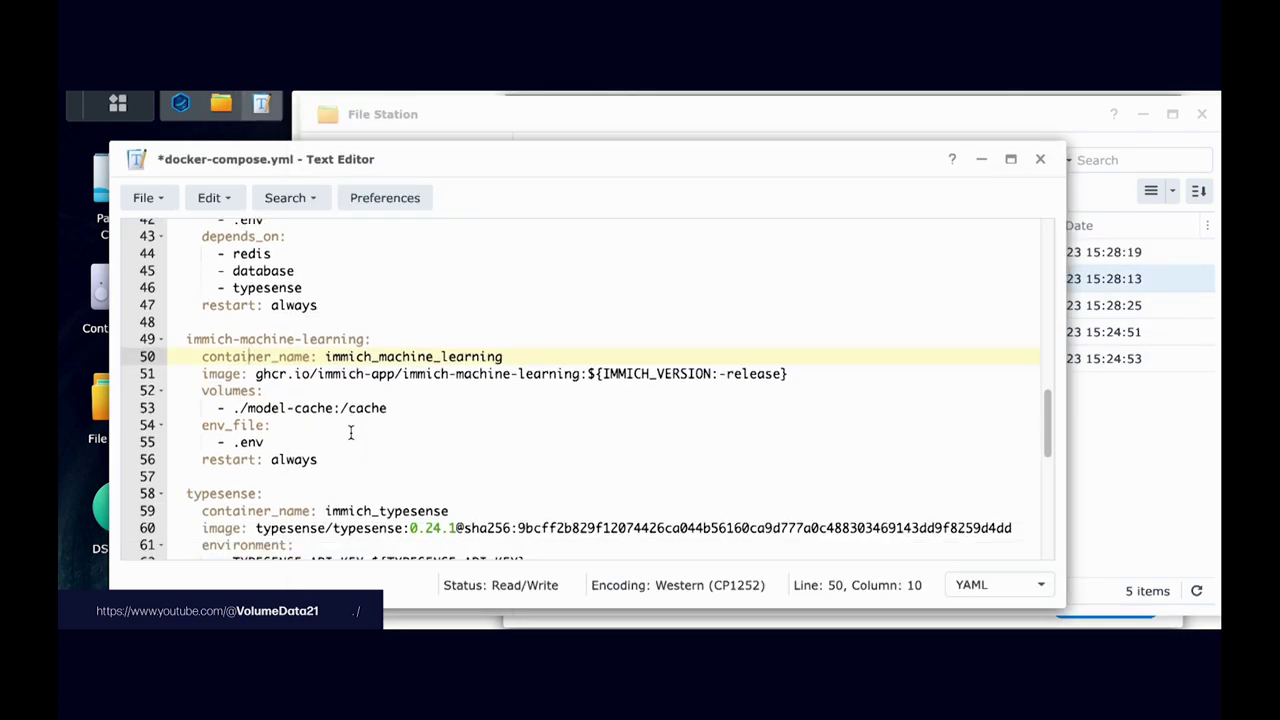
pyautogui.scroll(-3, 350, 432)
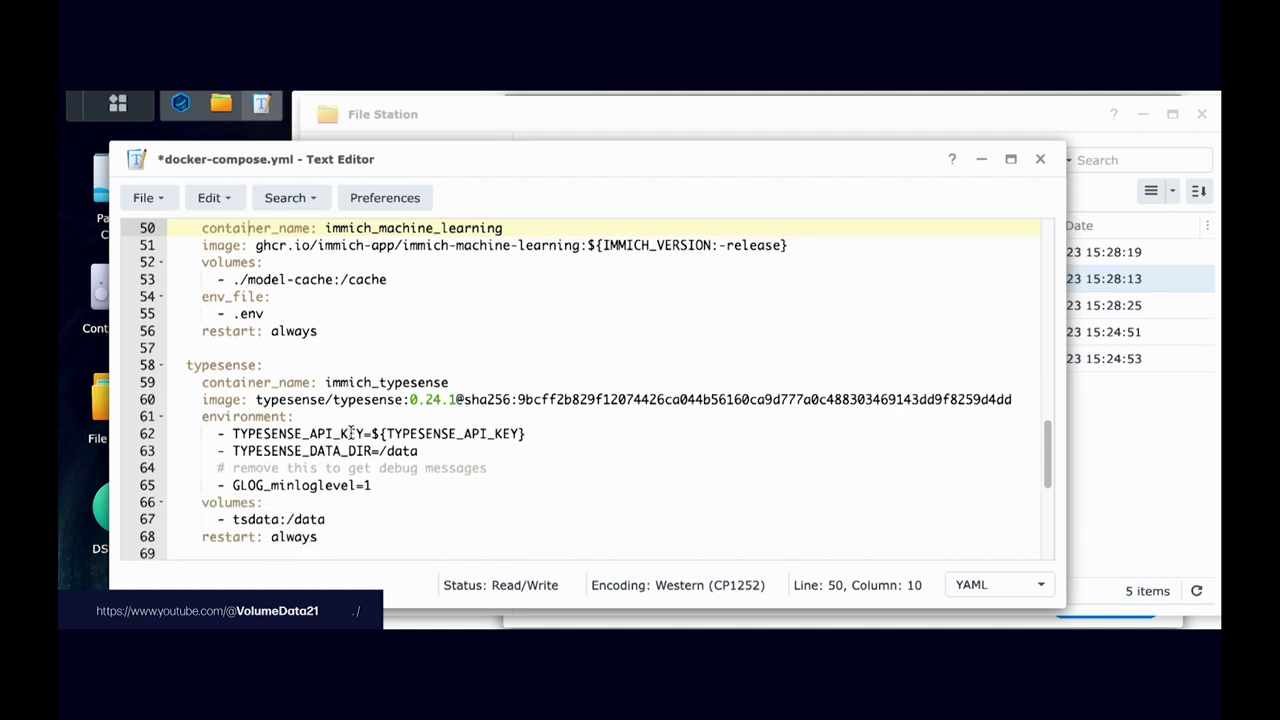
pyautogui.scroll(-2, 253, 368)
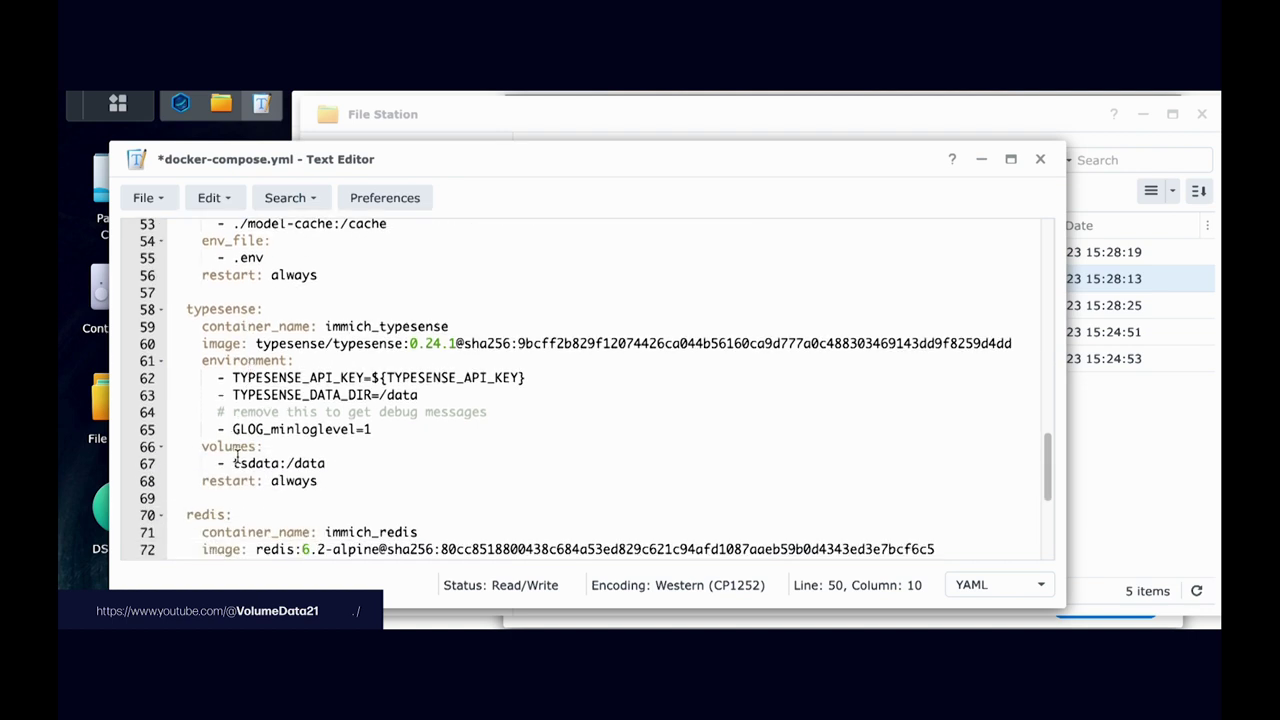
pyautogui.click(234, 463)
pyautogui.write('./')
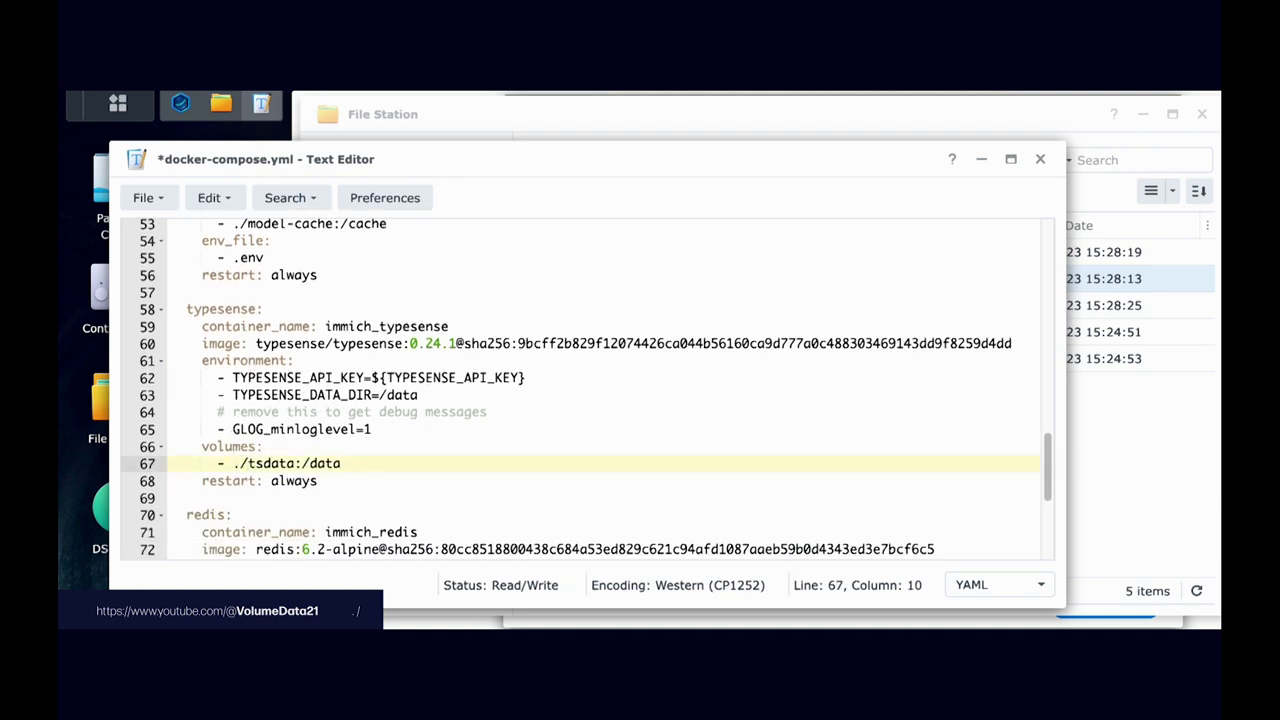
pyautogui.moveTo(186, 309); pyautogui.dragTo(272, 309)
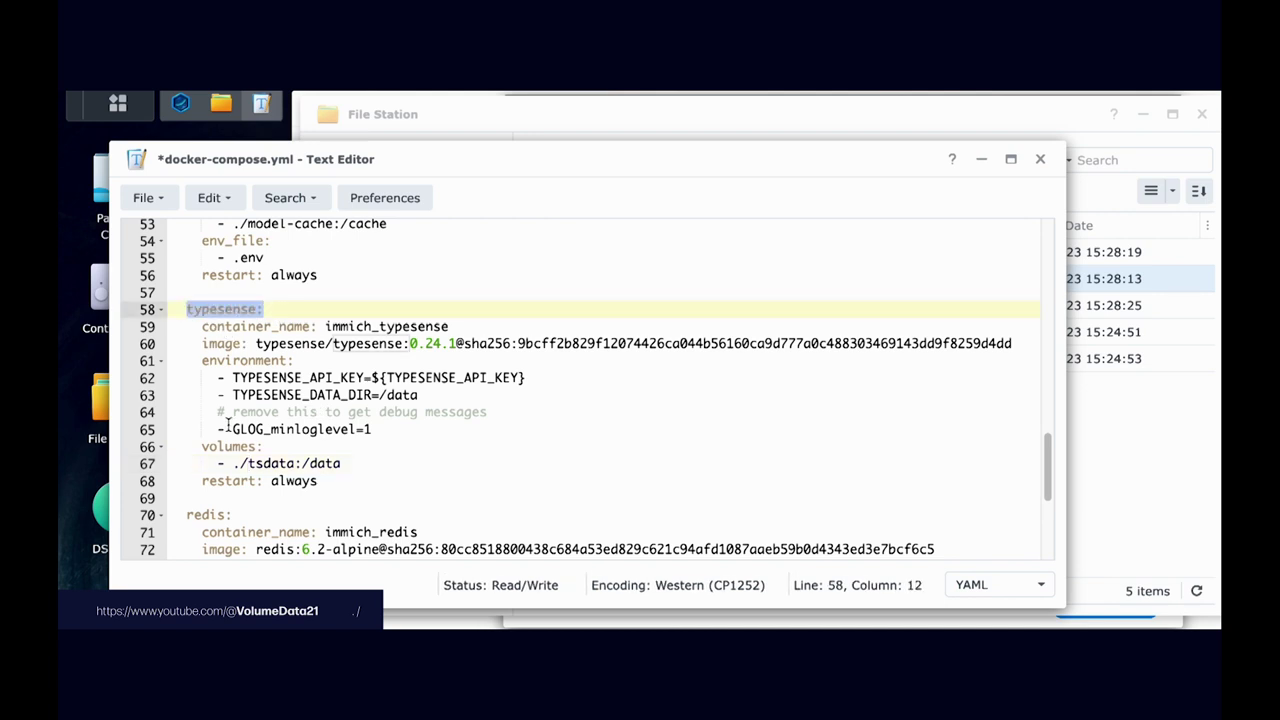
pyautogui.moveTo(202, 446); pyautogui.dragTo(248, 463)
pyautogui.hotkey('ctrl', 'c')
pyautogui.click(266, 447)
# Step: Paste ./ before pgdata on line 85, then save and close docker-compose.yml
pyautogui.scroll(-3, 338, 445)
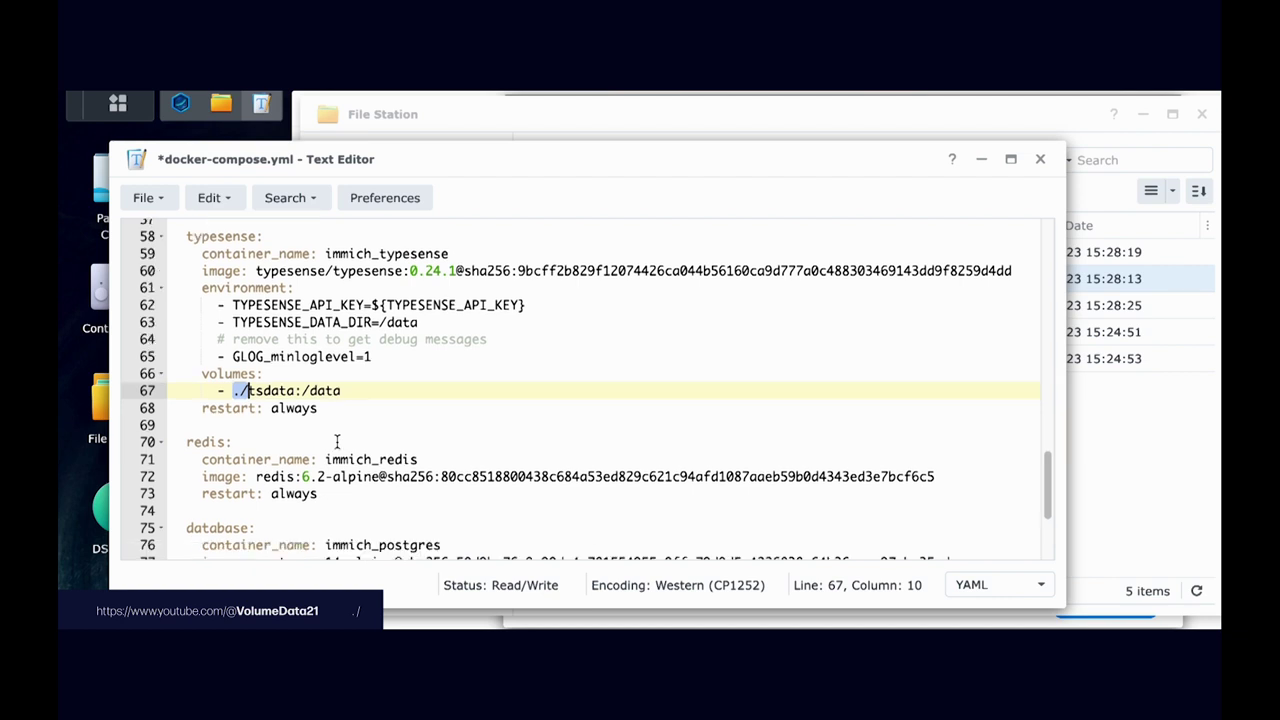
pyautogui.scroll(-2, 338, 443)
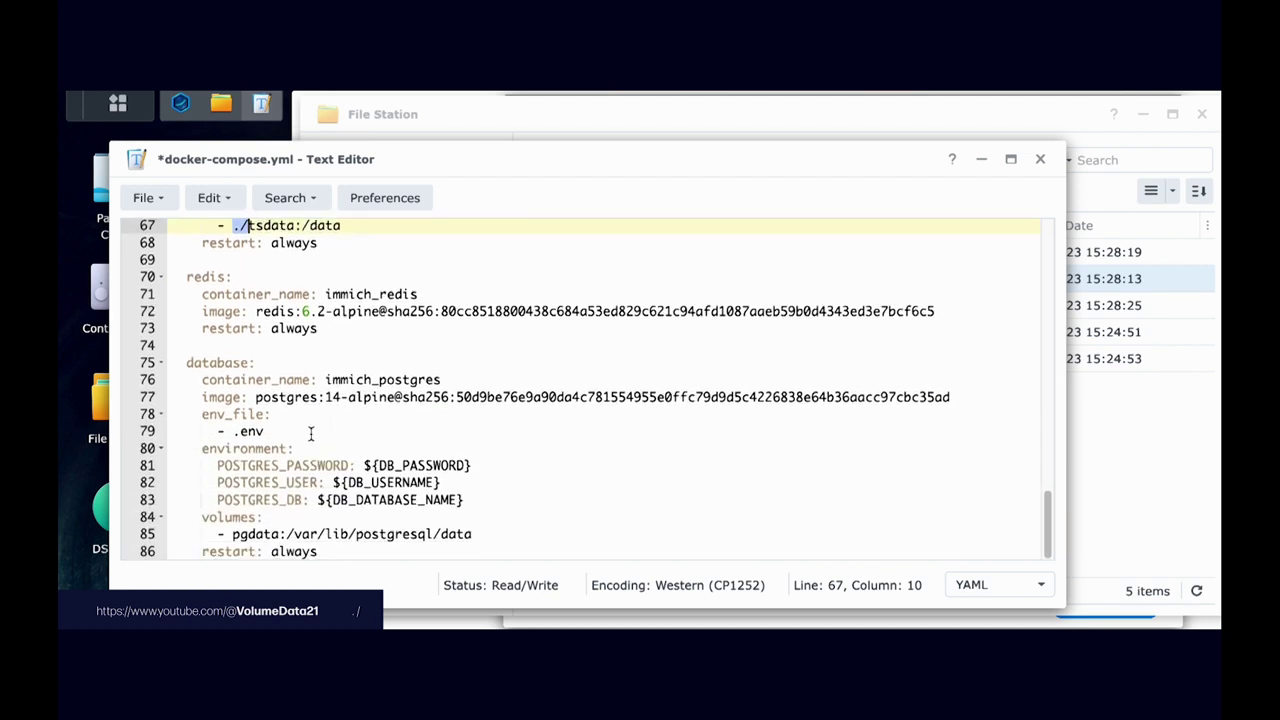
pyautogui.moveTo(249, 362); pyautogui.dragTo(186, 362)
pyautogui.click(232, 534)
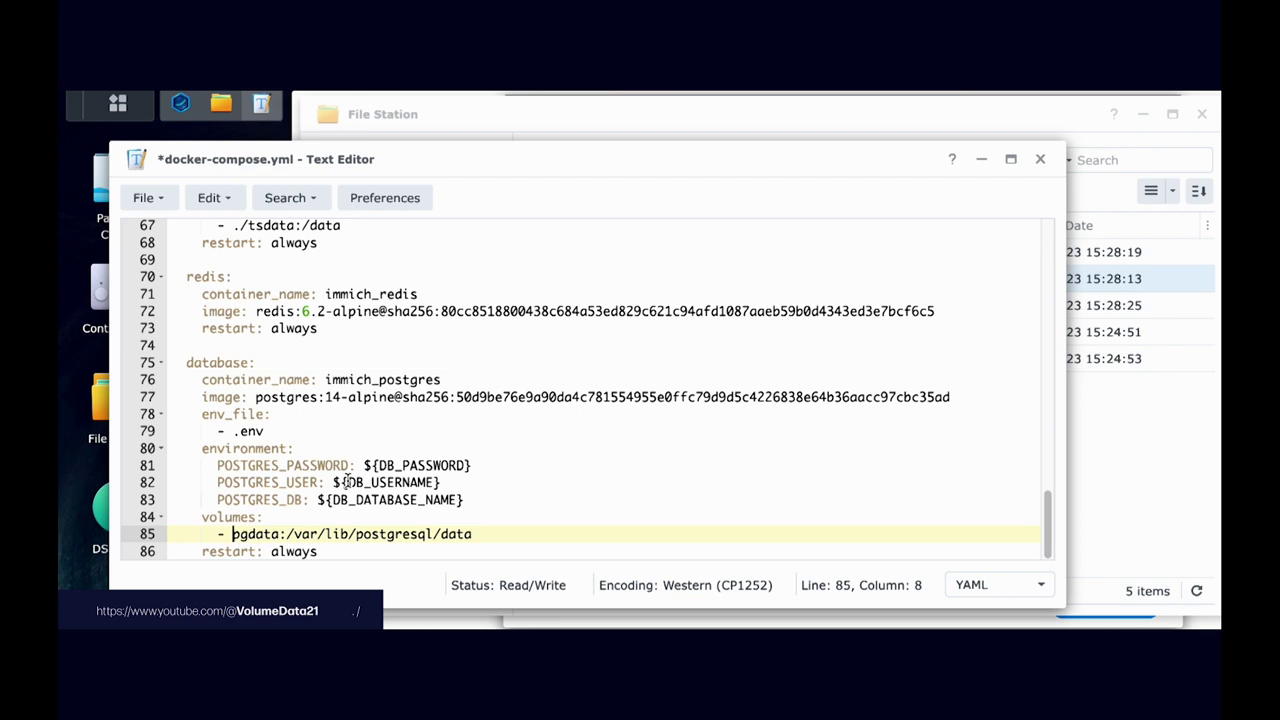
pyautogui.hotkey('ctrl', 'v')
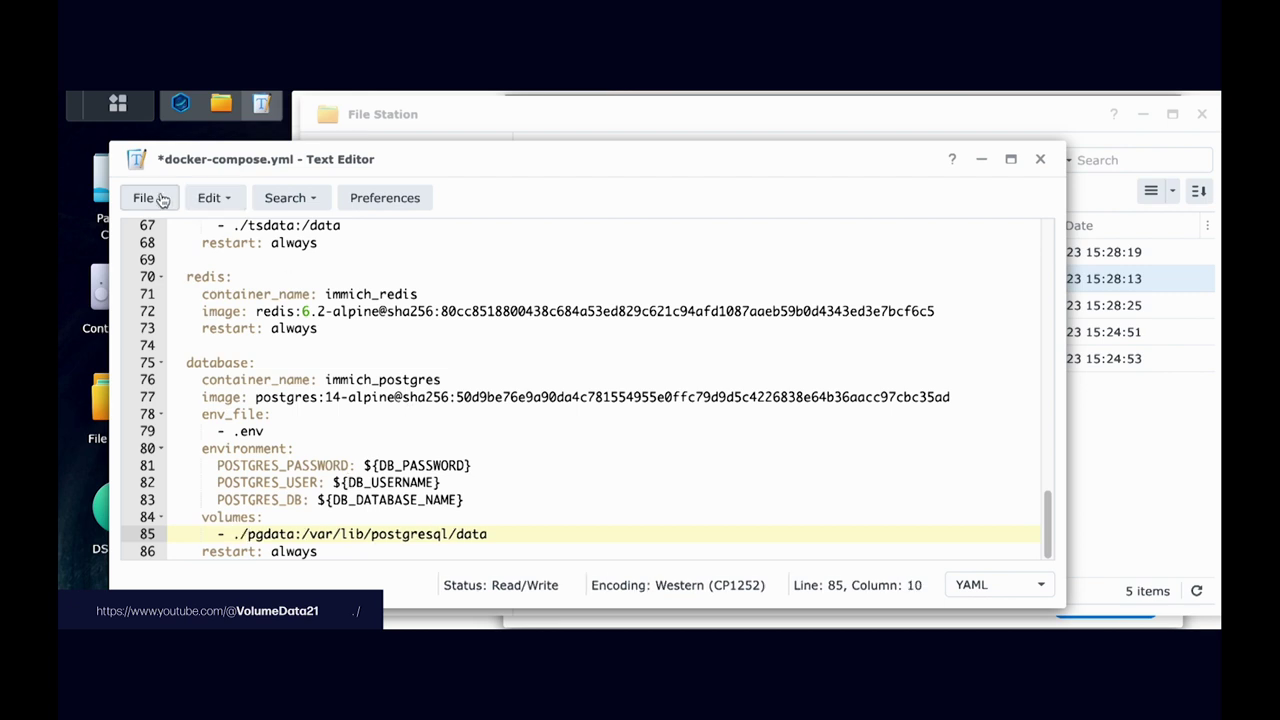
pyautogui.click(146, 197)
pyautogui.click(160, 317)
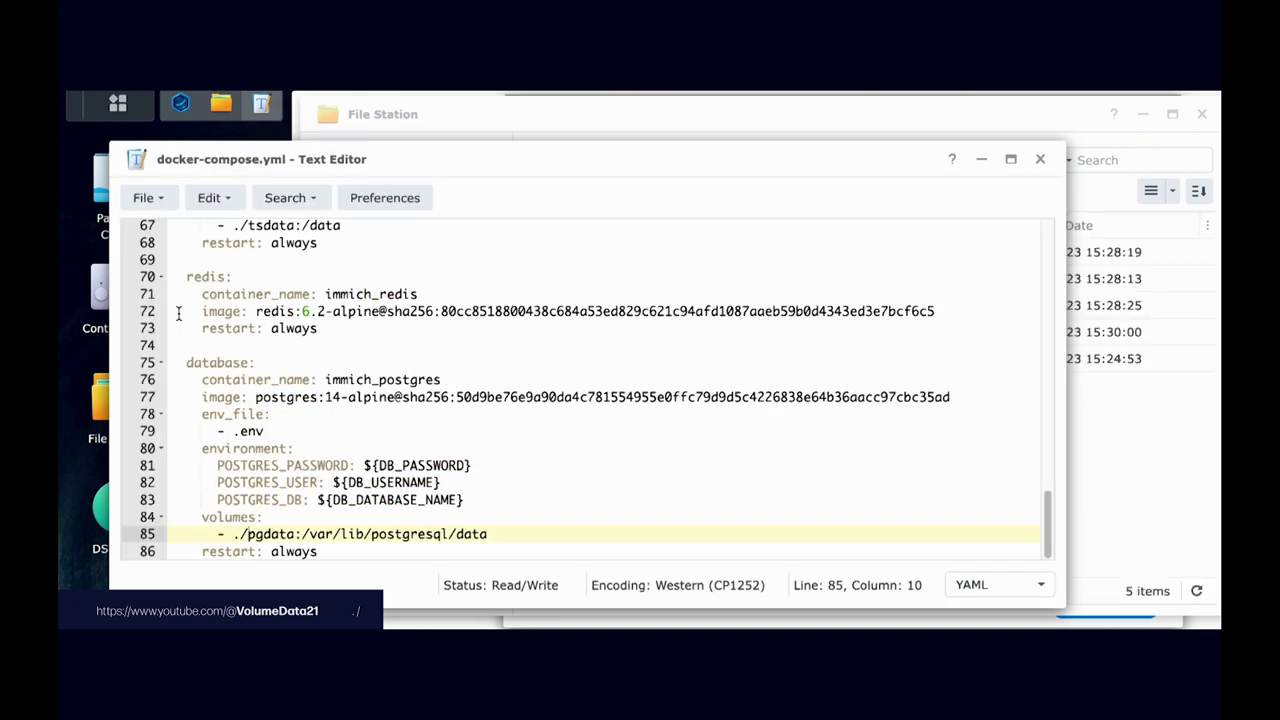
pyautogui.click(1040, 160)
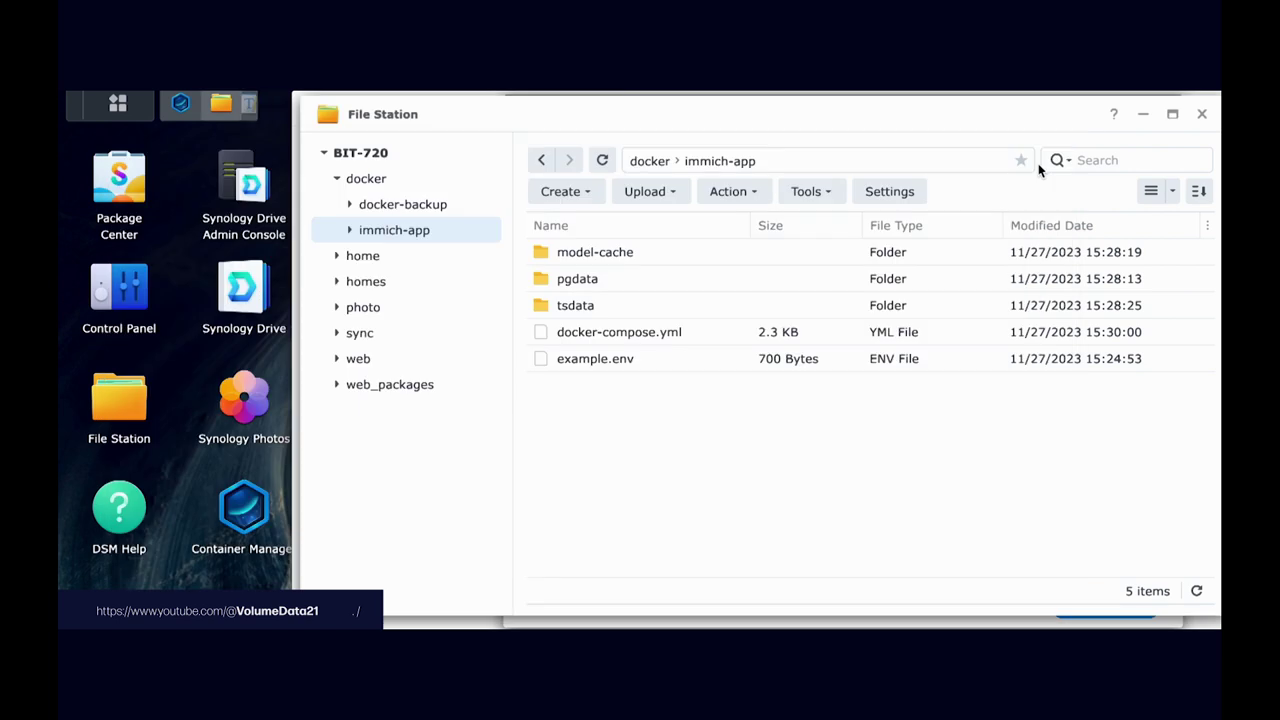
# Step: Rename example.env to example.env.txt and open it in Text Editor
pyautogui.rightClick(614, 360)
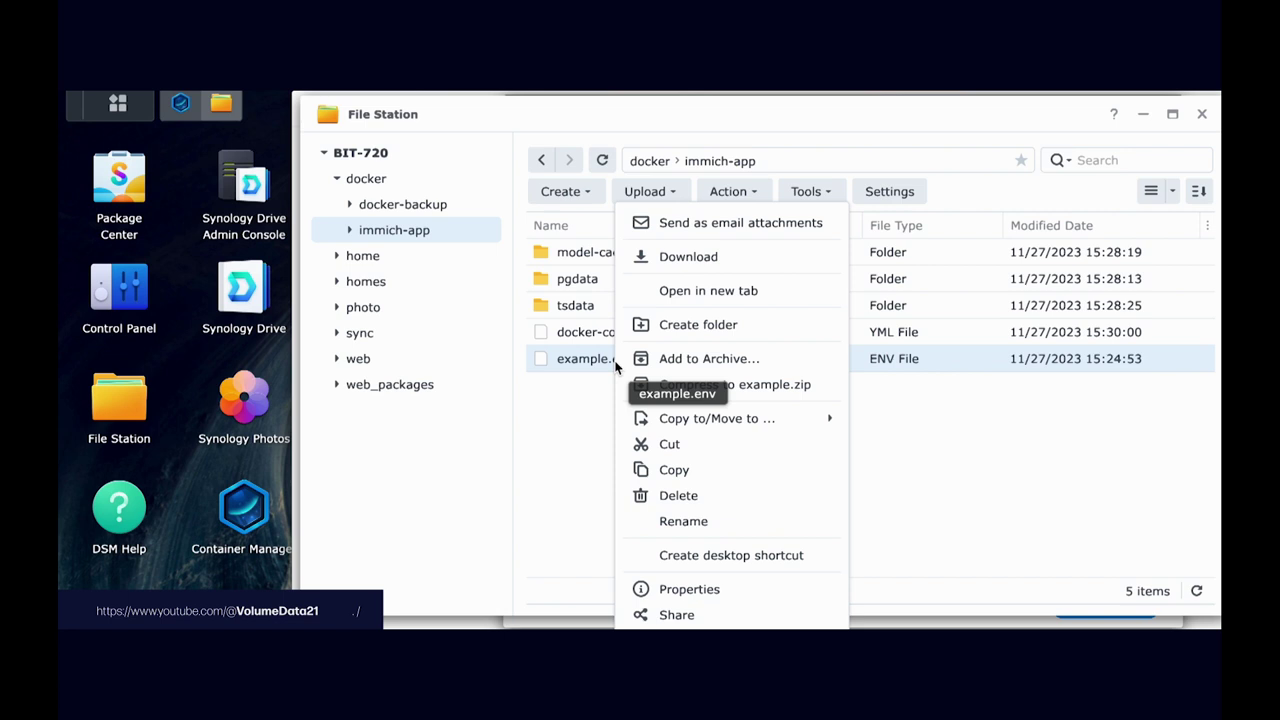
pyautogui.click(729, 523)
pyautogui.press('Right')
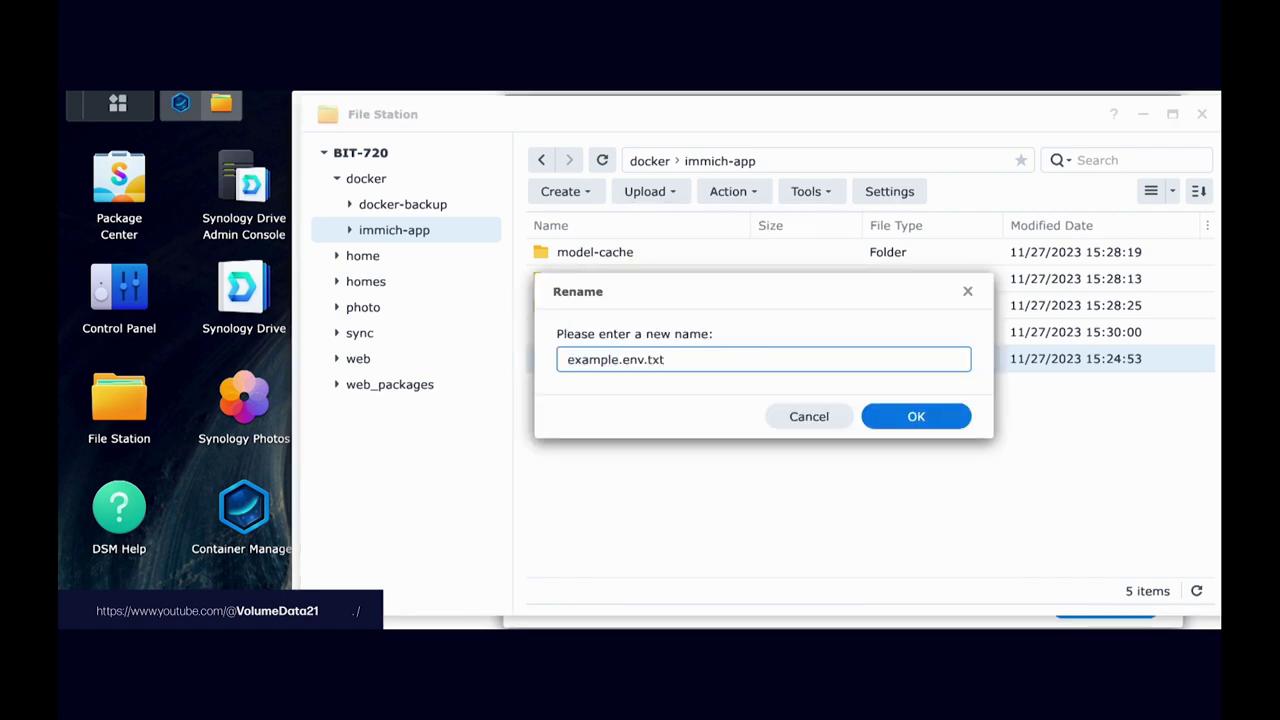
pyautogui.press('Return')
pyautogui.doubleClick(646, 362)
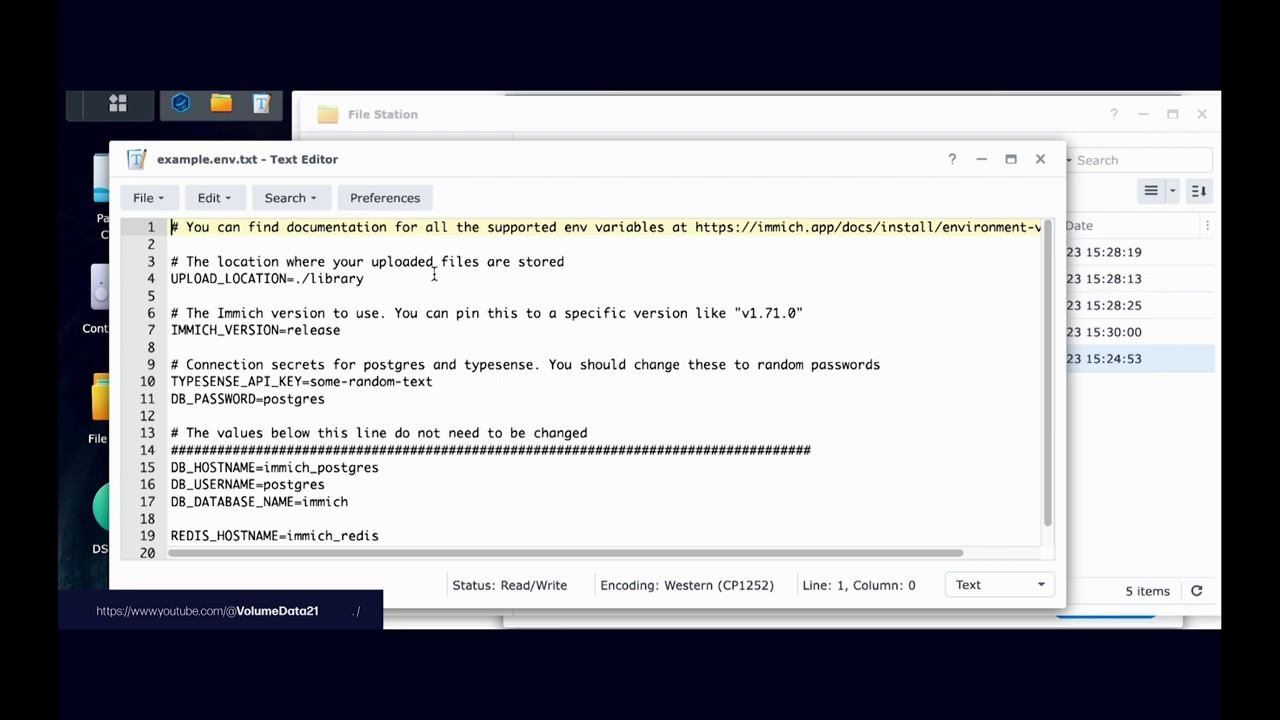
# Step: Inspect the UPLOAD_LOCATION line, which reads ./library
pyautogui.moveTo(186, 261); pyautogui.dragTo(576, 261)
pyautogui.click(576, 261)
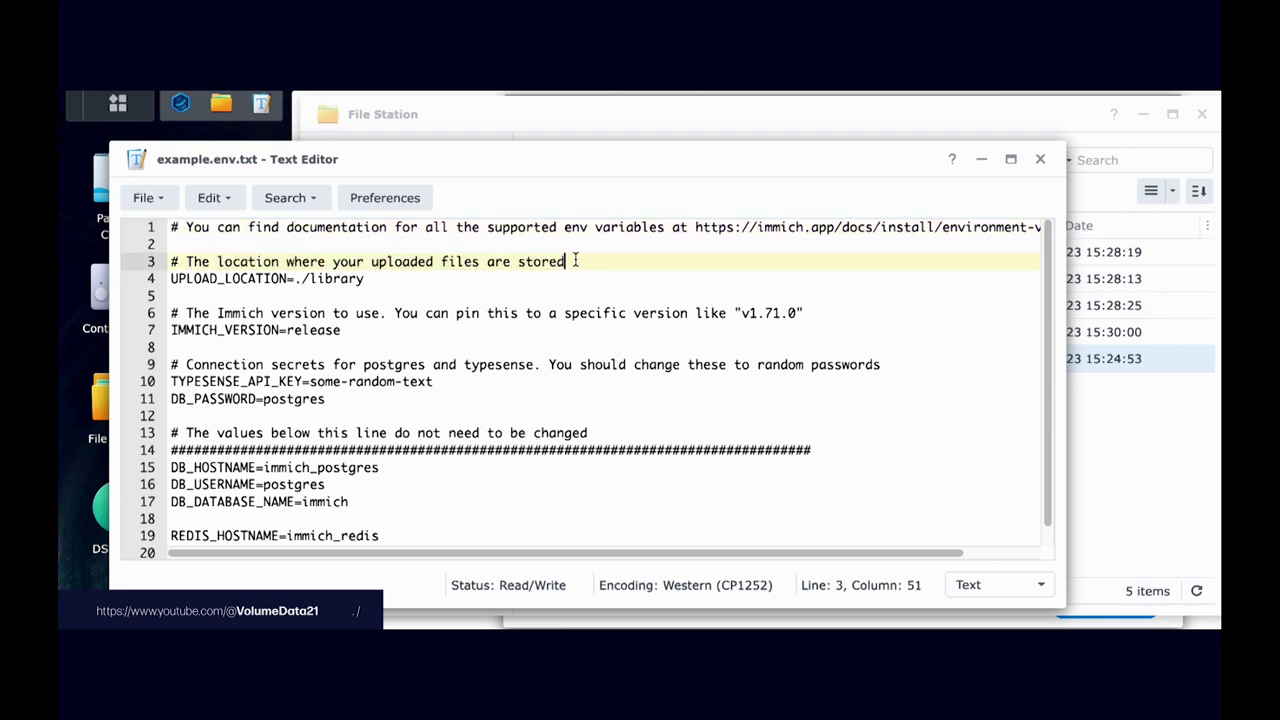
pyautogui.click(376, 280)
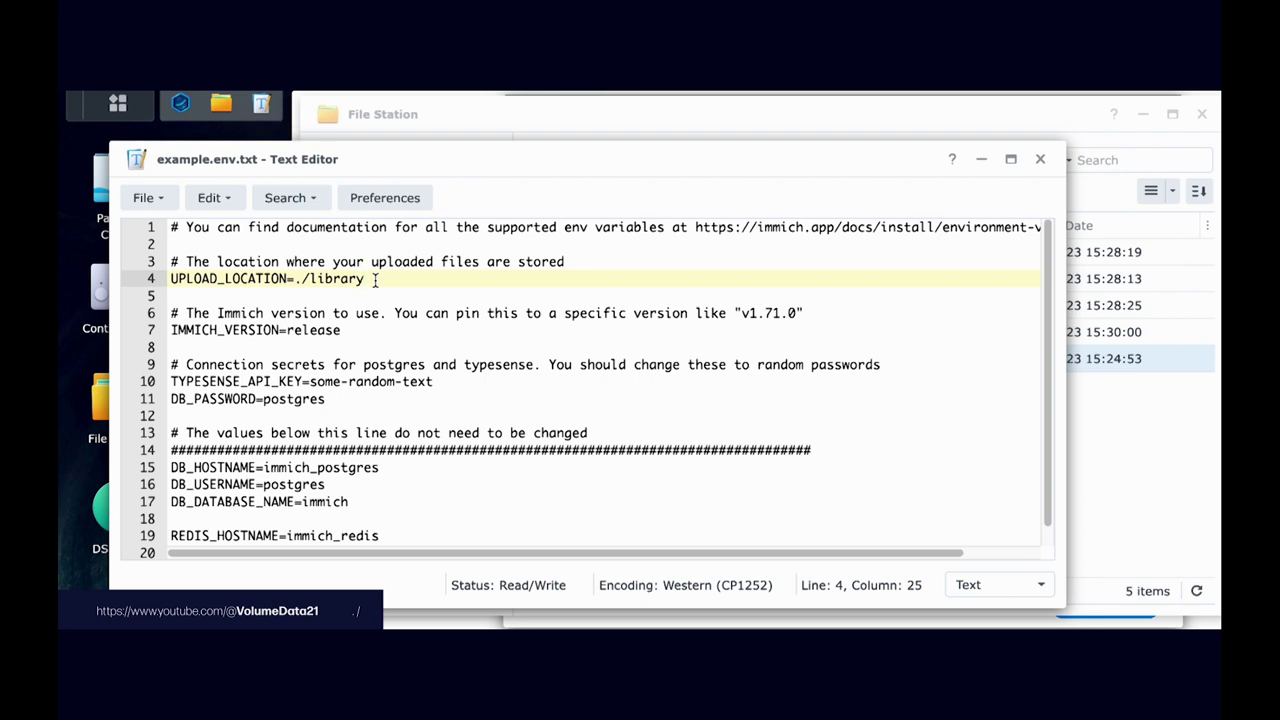
pyautogui.moveTo(294, 279); pyautogui.dragTo(307, 279)
pyautogui.click(306, 279)
pyautogui.click(350, 279)
# Step: Create a folder named library inside immich-app
pyautogui.click(1125, 490)
pyautogui.rightClick(710, 464)
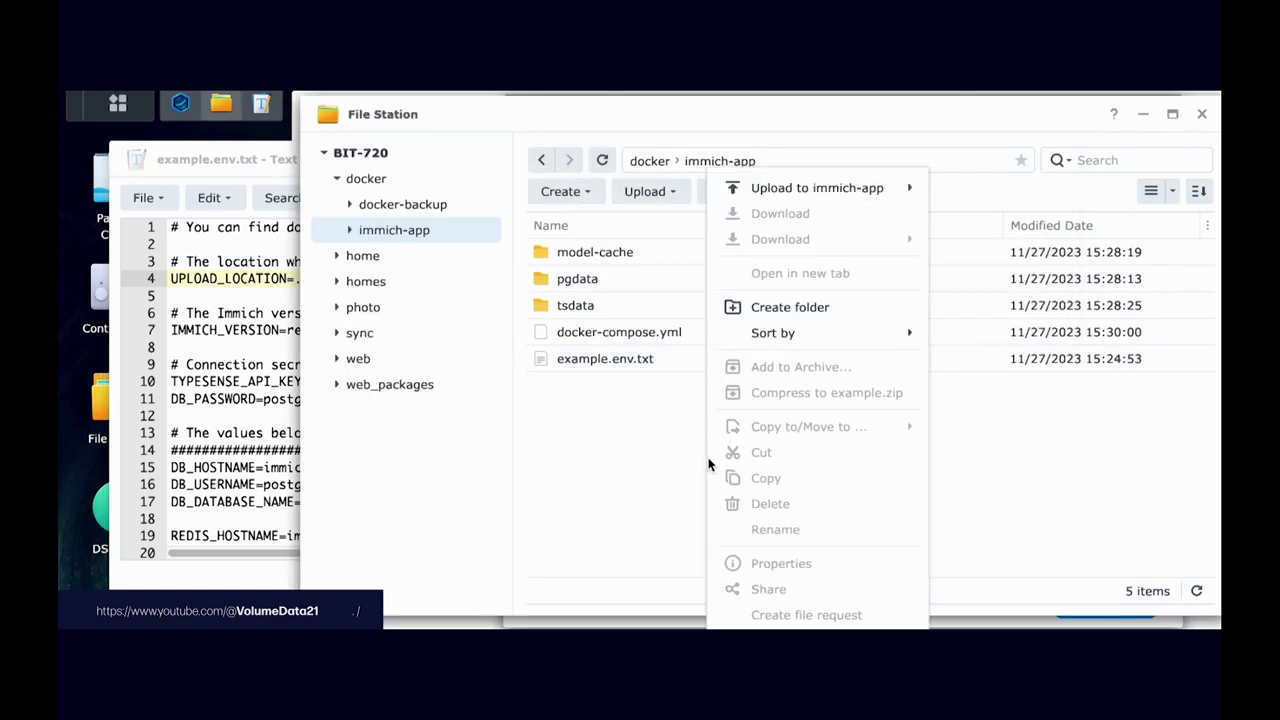
pyautogui.click(803, 307)
pyautogui.write('libr')
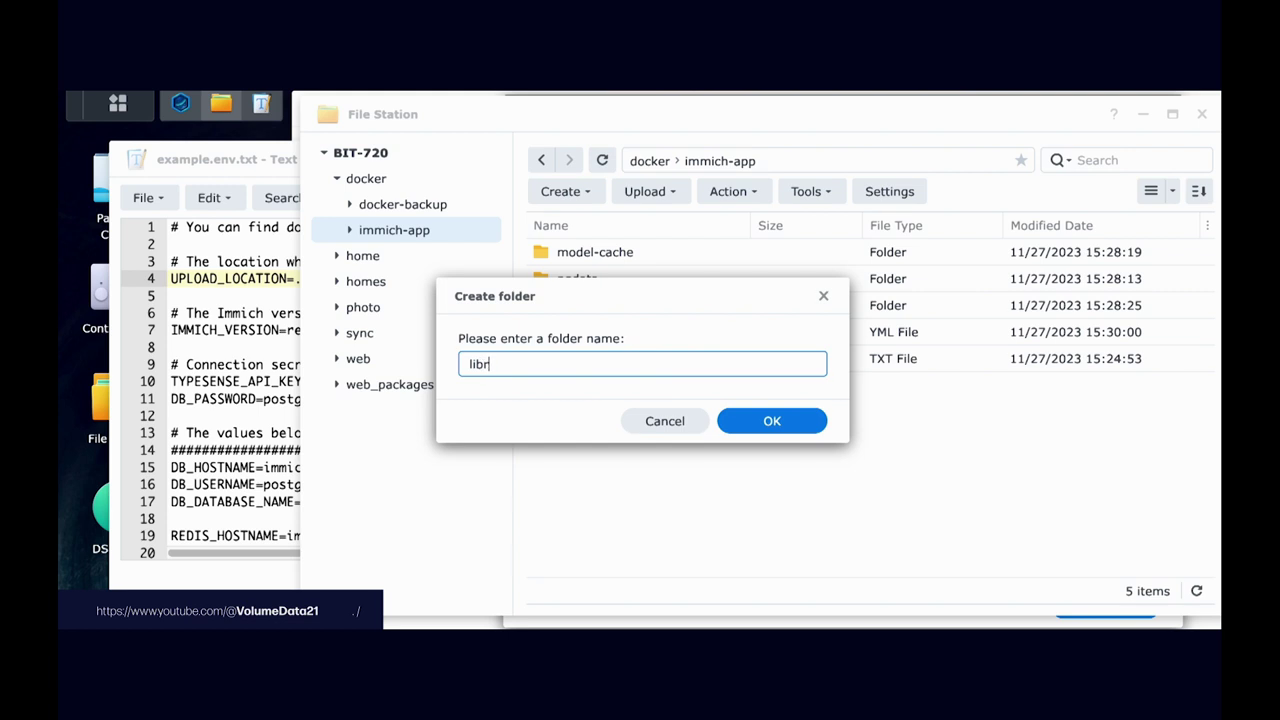
pyautogui.write('ary')
pyautogui.press('Return')
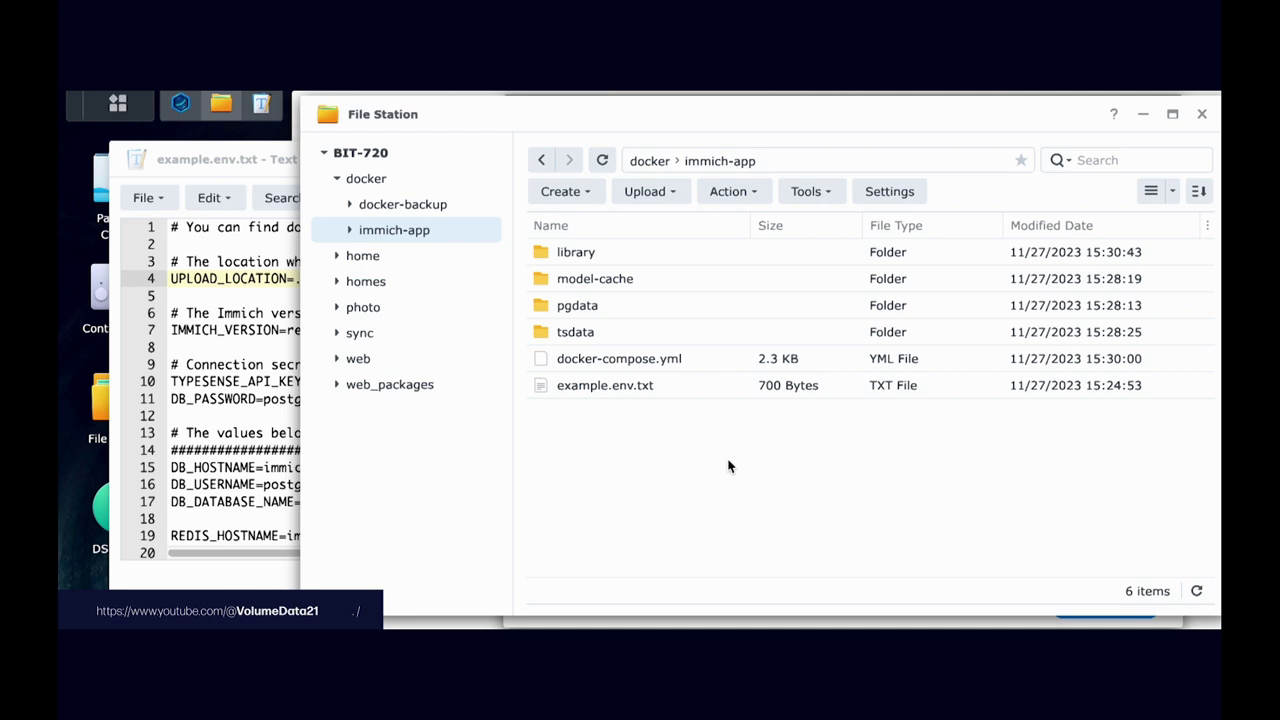
# Step: Copy the library folder's full path from its Properties
pyautogui.rightClick(609, 252)
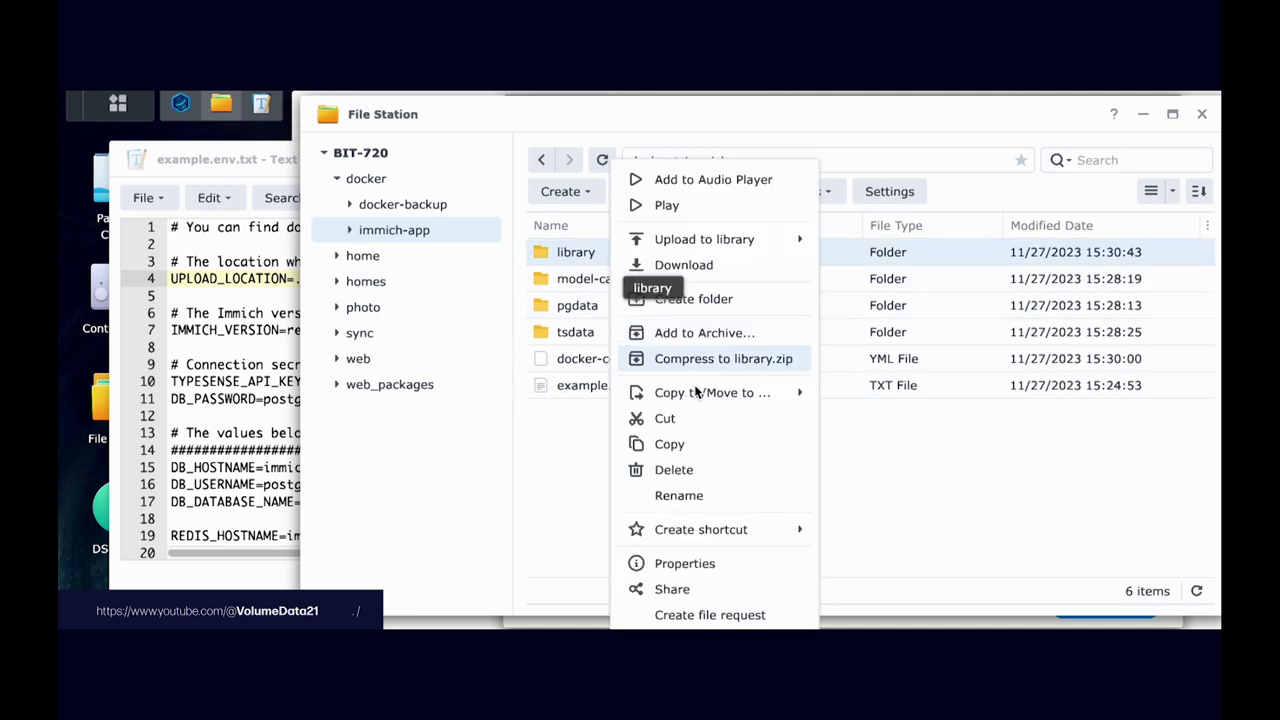
pyautogui.click(737, 563)
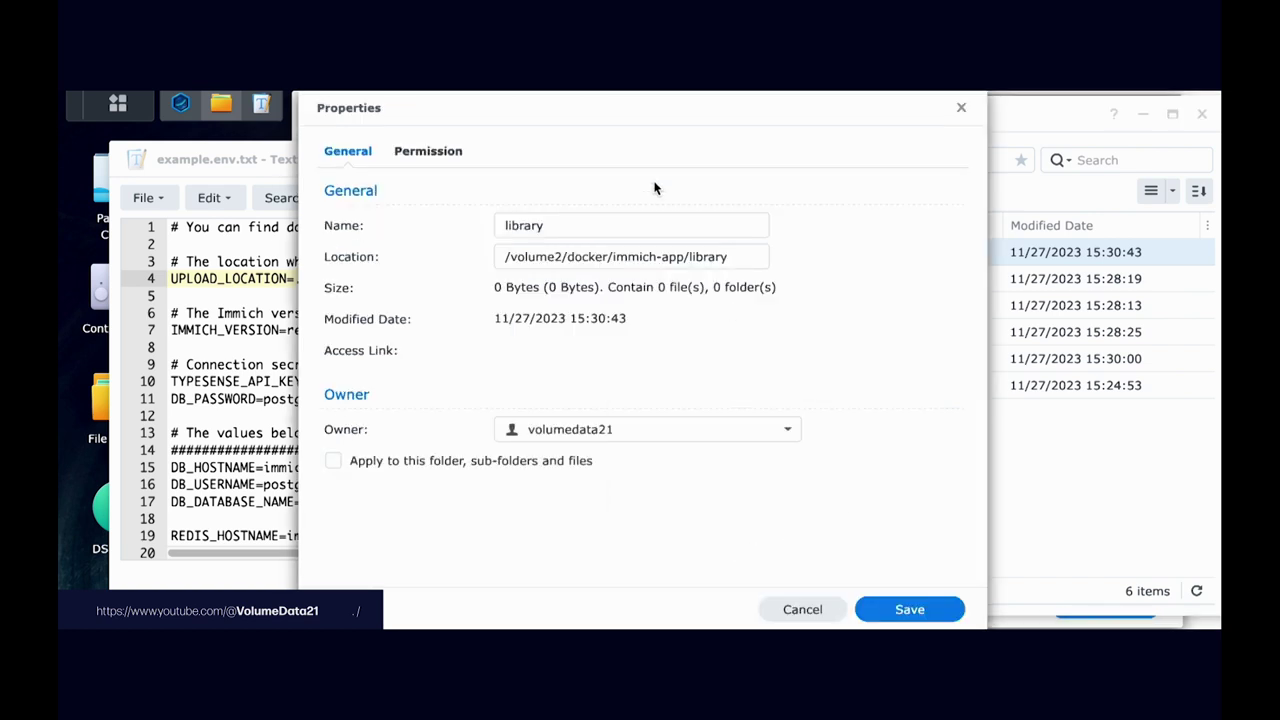
pyautogui.rightClick(616, 253)
pyautogui.hotkey('ctrl', 'c')
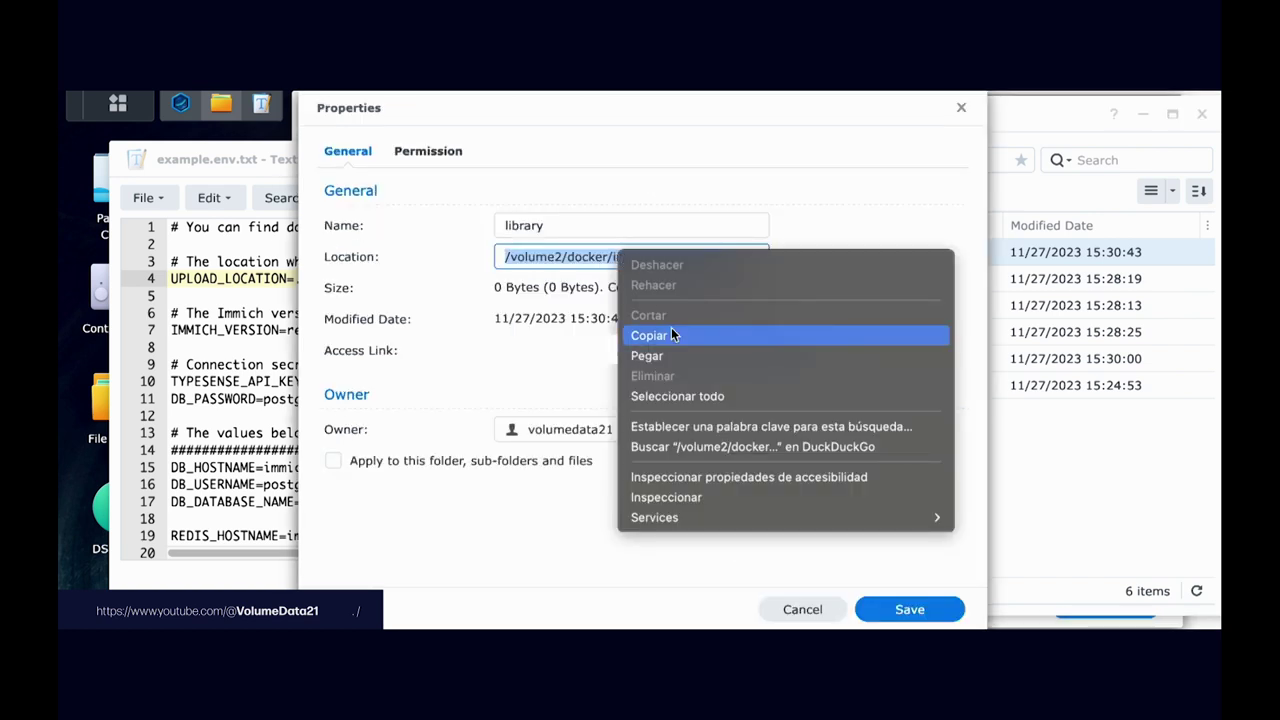
pyautogui.click(672, 335)
pyautogui.press('Escape')
# Step: Paste the copied path over ./library, then undo to keep UPLOAD_LOCATION=./library
pyautogui.click(214, 258)
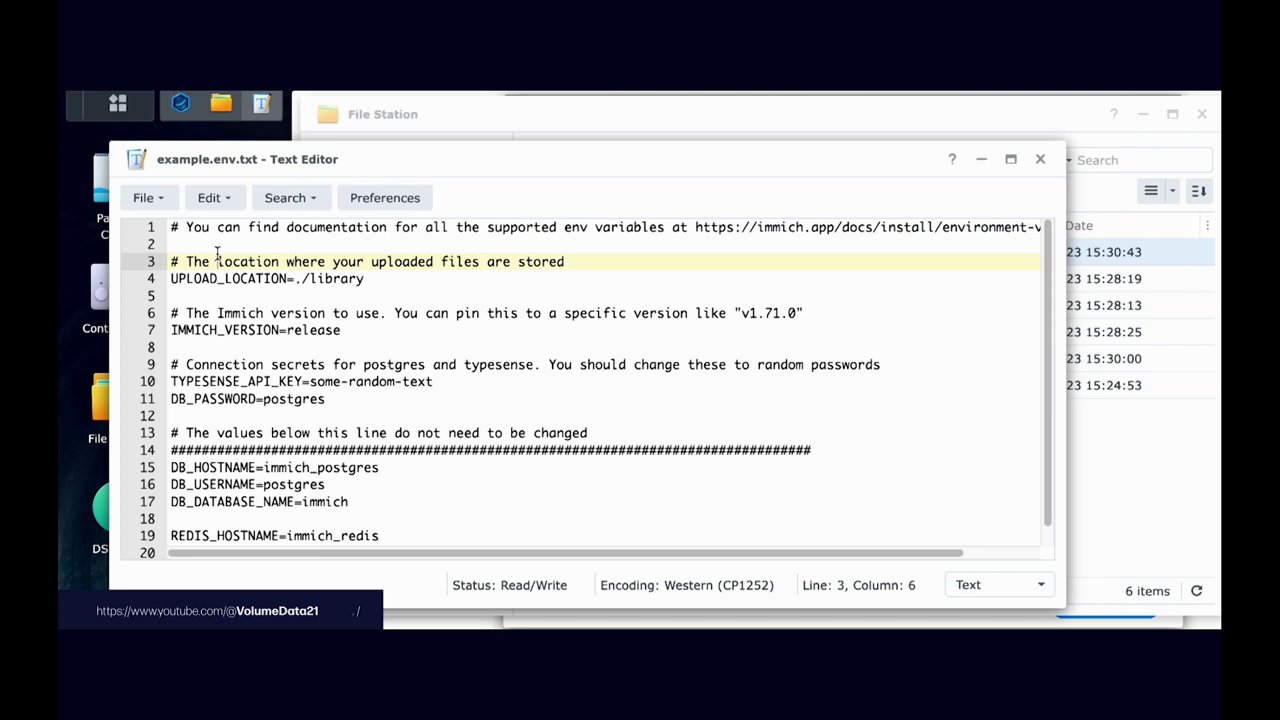
pyautogui.moveTo(290, 283); pyautogui.dragTo(366, 280)
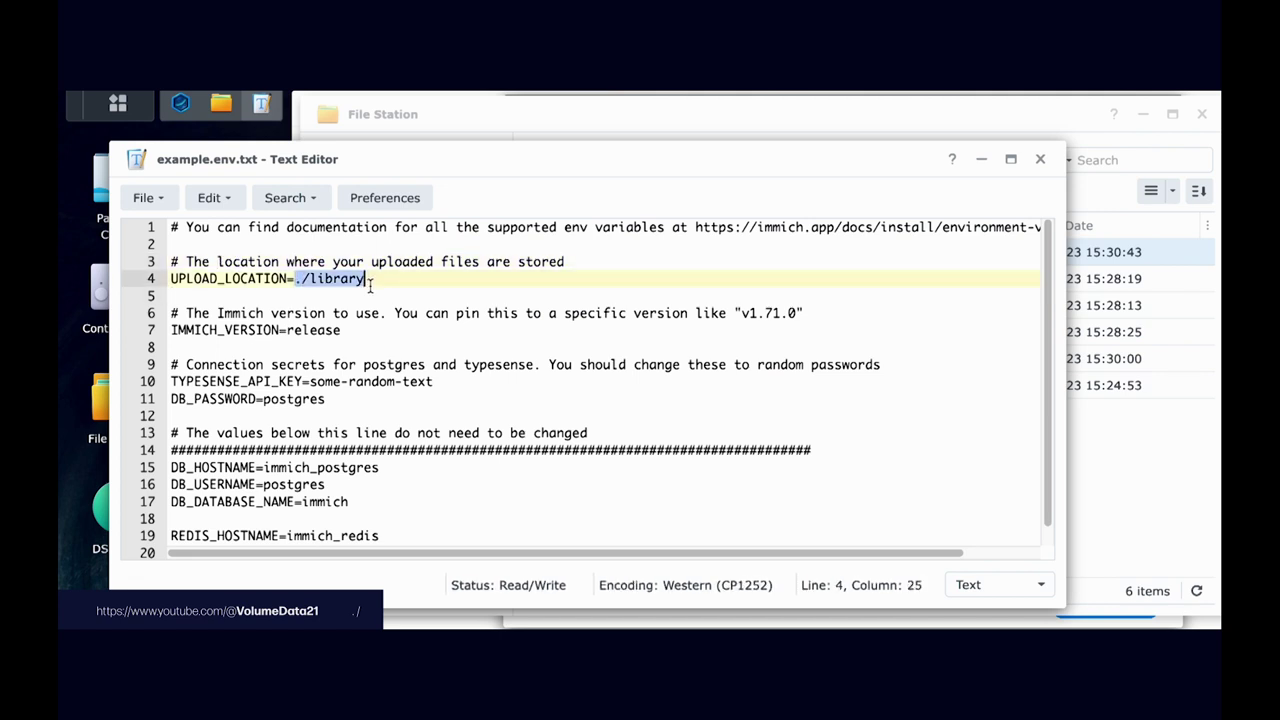
pyautogui.click(377, 282)
pyautogui.press('Left')
pyautogui.press('Left')
pyautogui.press('End')
pyautogui.press('BackSpace')
pyautogui.press('BackSpace')
pyautogui.press('BackSpace')
pyautogui.press('BackSpace')
pyautogui.press('BackSpace')
pyautogui.press('BackSpace')
pyautogui.press('BackSpace')
pyautogui.press('BackSpace')
pyautogui.press('BackSpace')
pyautogui.hotkey('ctrl', 'v')
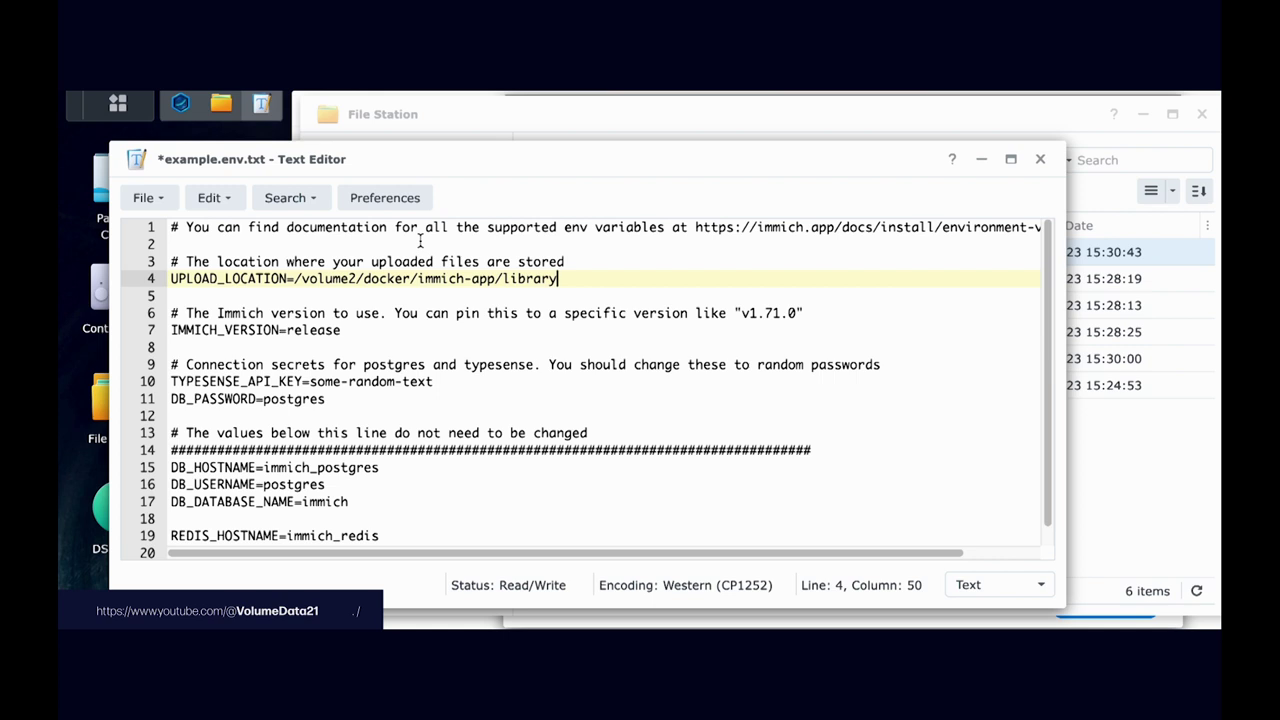
pyautogui.hotkey('ctrl', 'z')
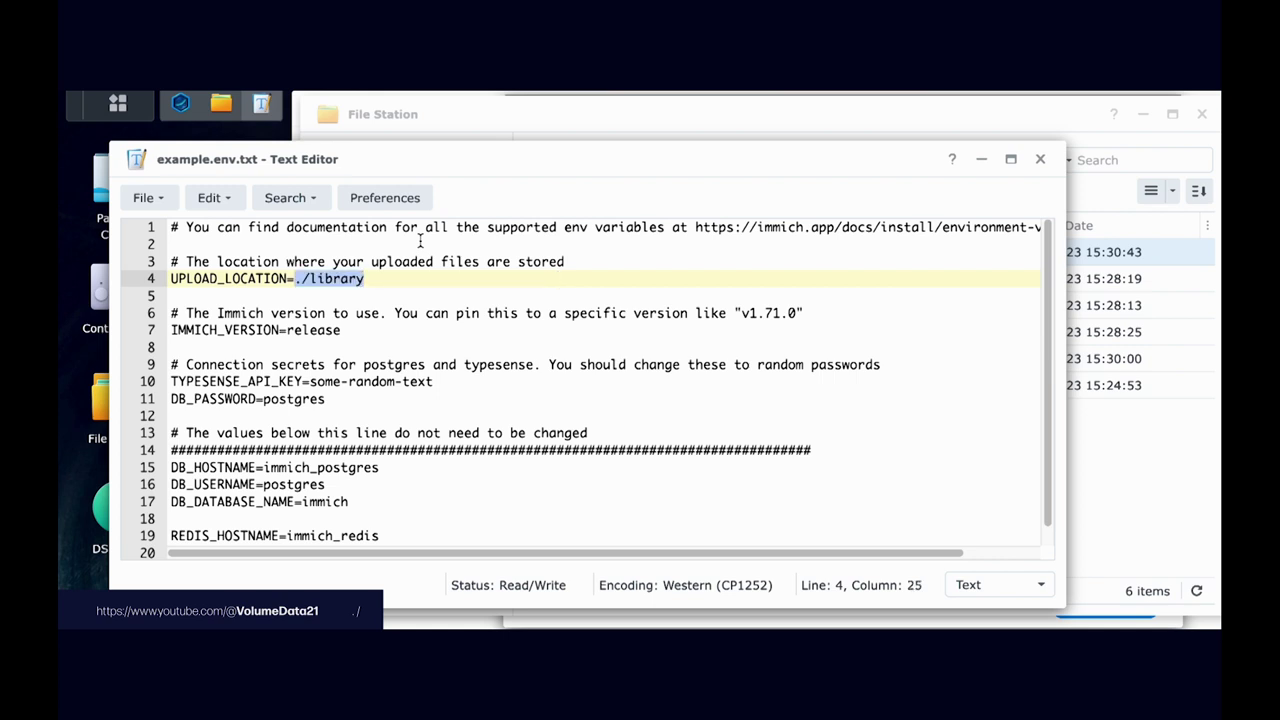
pyautogui.click(457, 262)
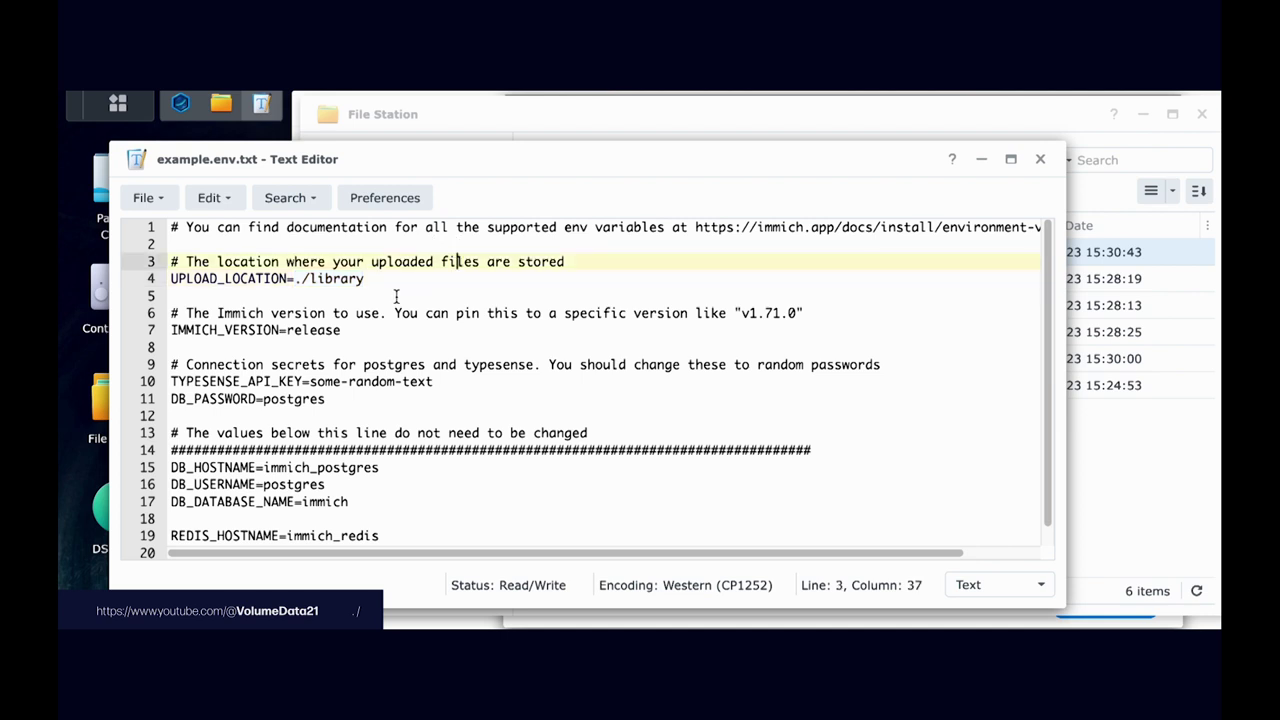
pyautogui.click(288, 312)
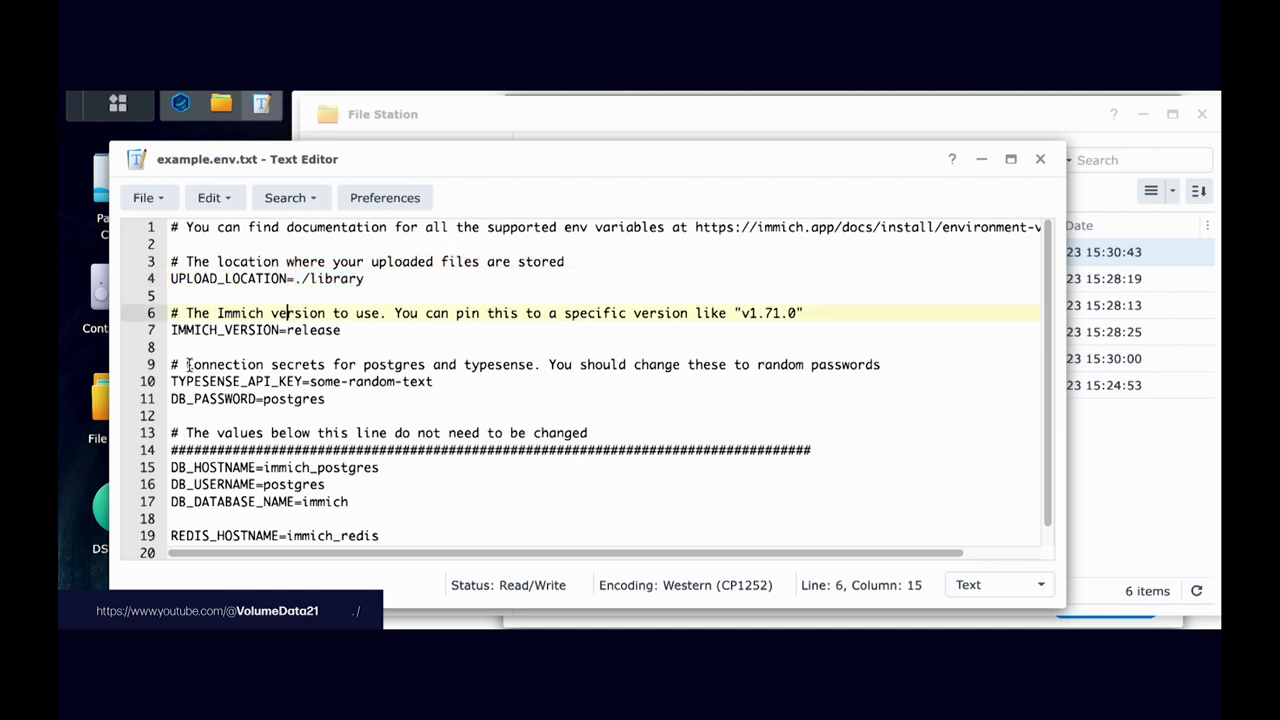
# Step: Replace the placeholder TYPESENSE_API_KEY value with a long random string
pyautogui.moveTo(188, 365); pyautogui.dragTo(900, 365)
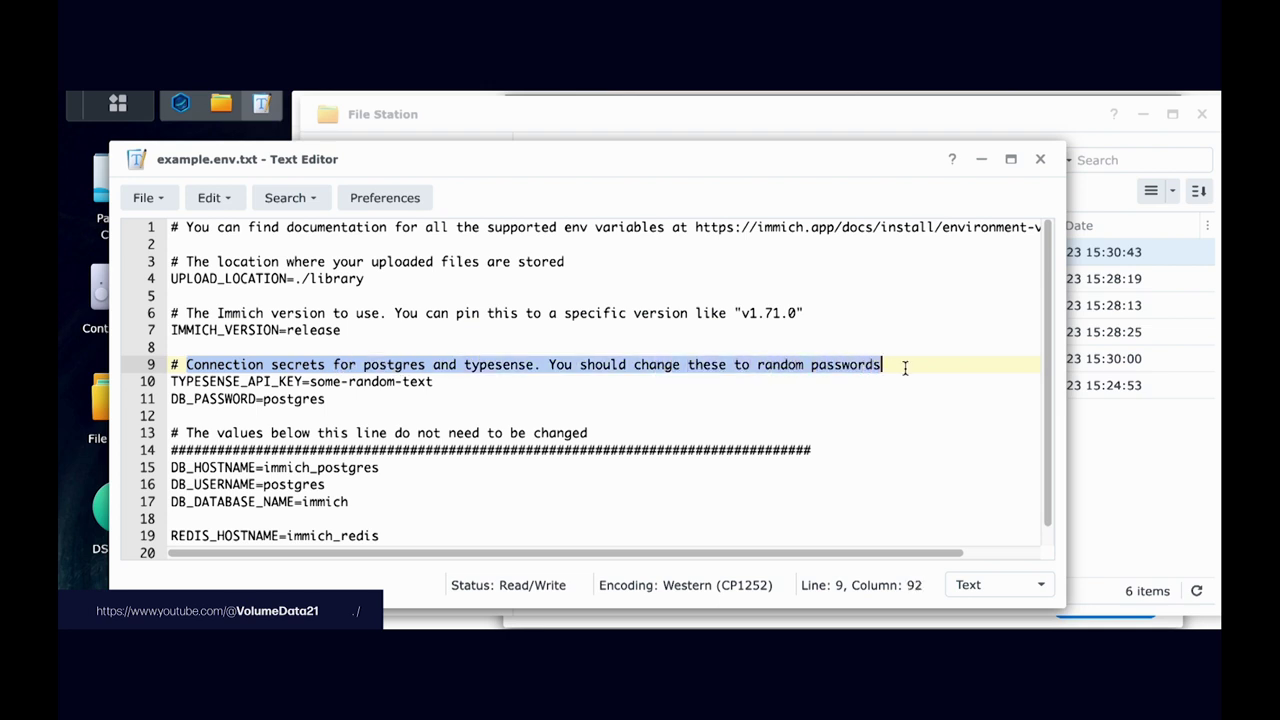
pyautogui.click(325, 367)
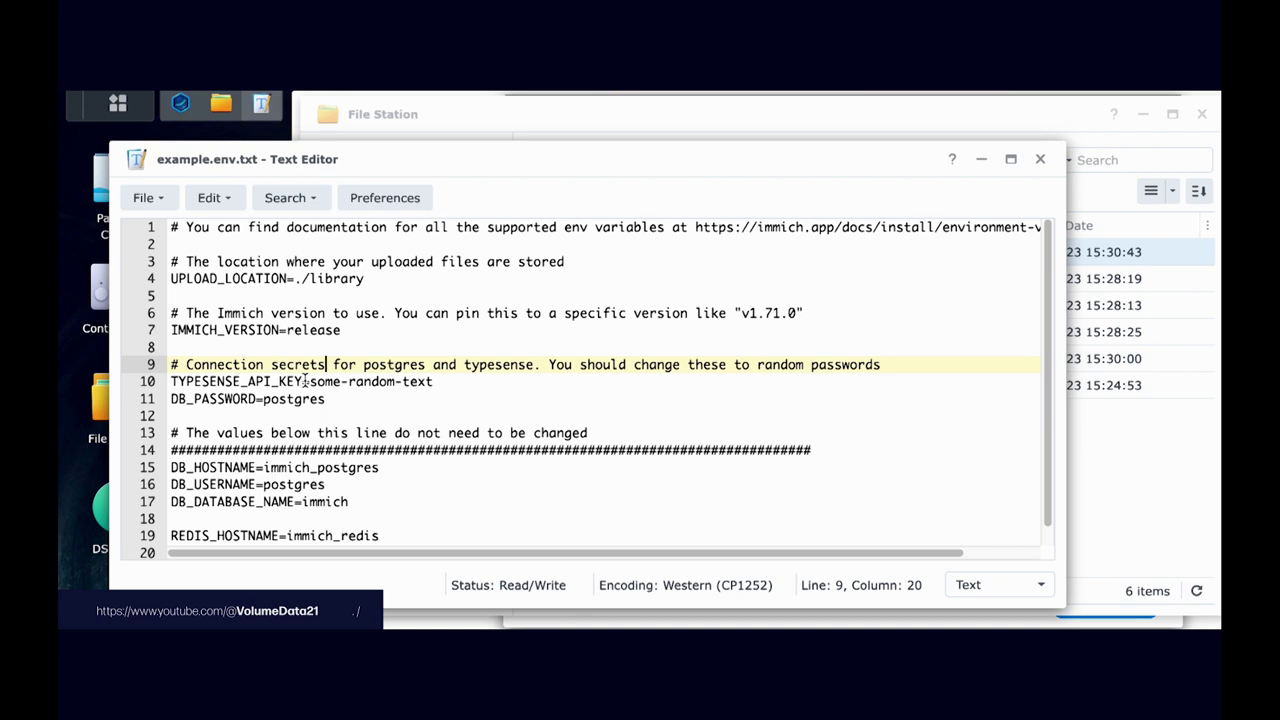
pyautogui.moveTo(310, 381); pyautogui.dragTo(438, 380)
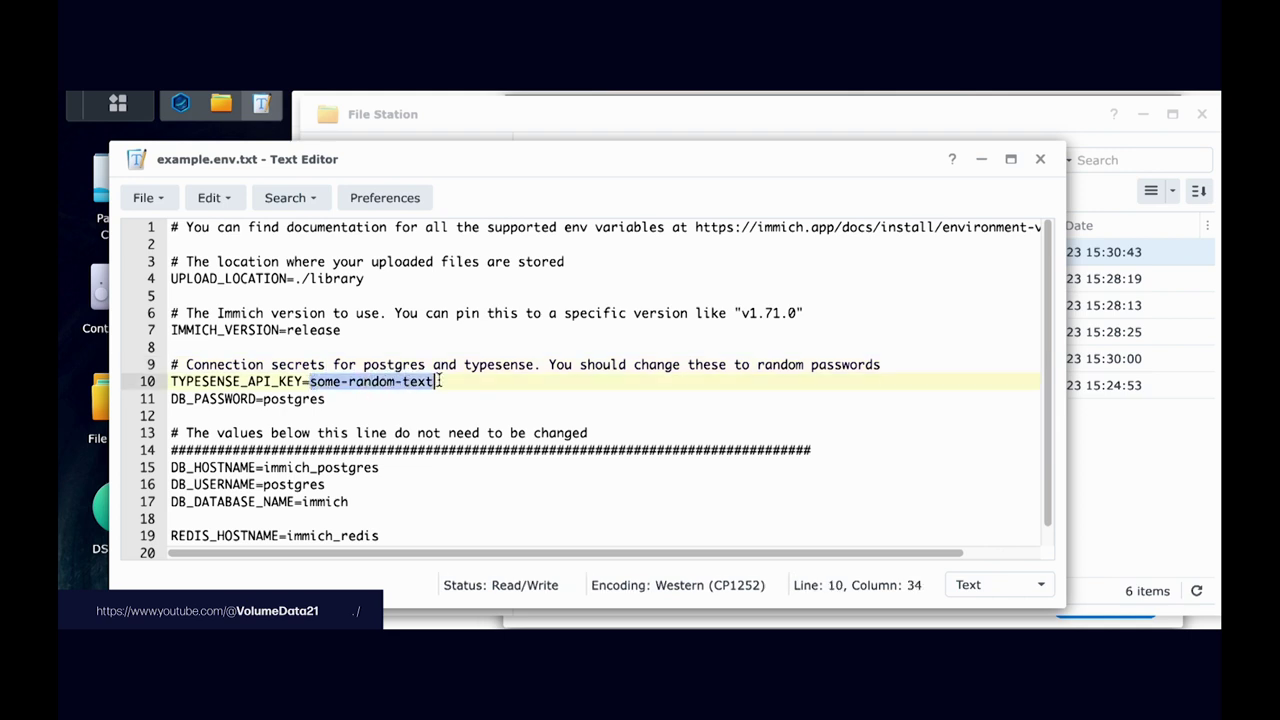
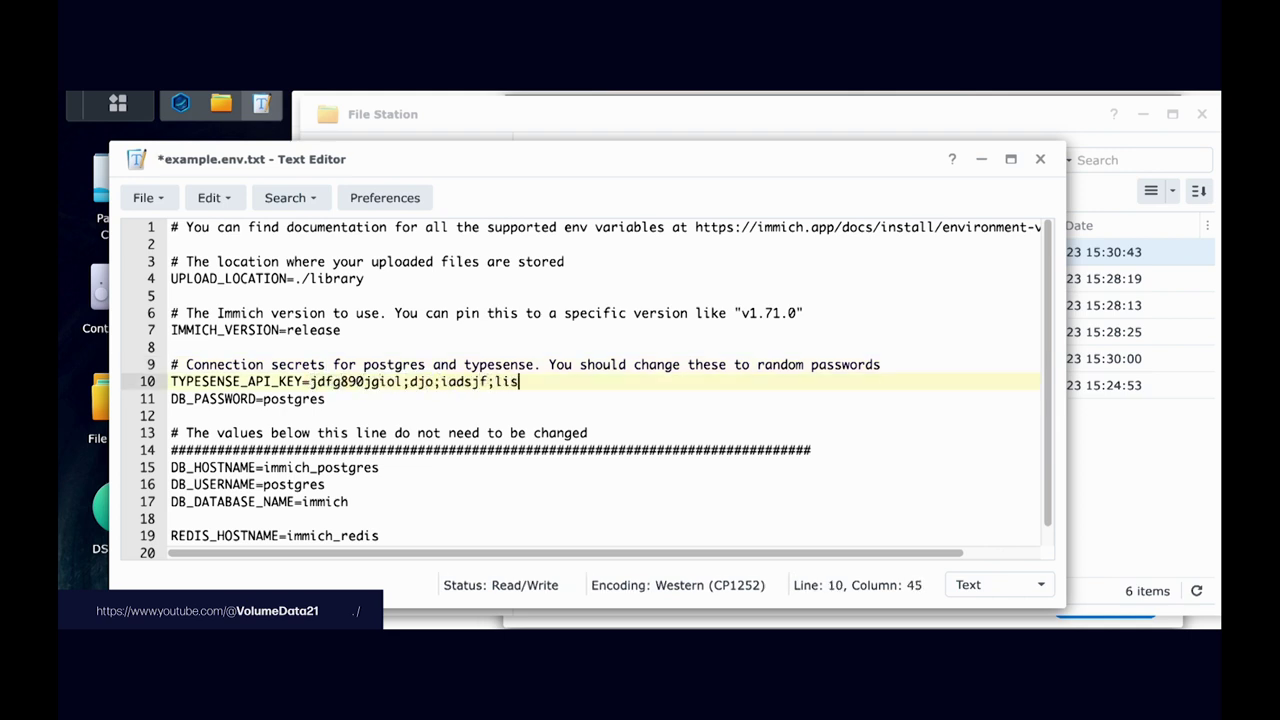
pyautogui.click(317, 381)
pyautogui.doubleClick(320, 381)
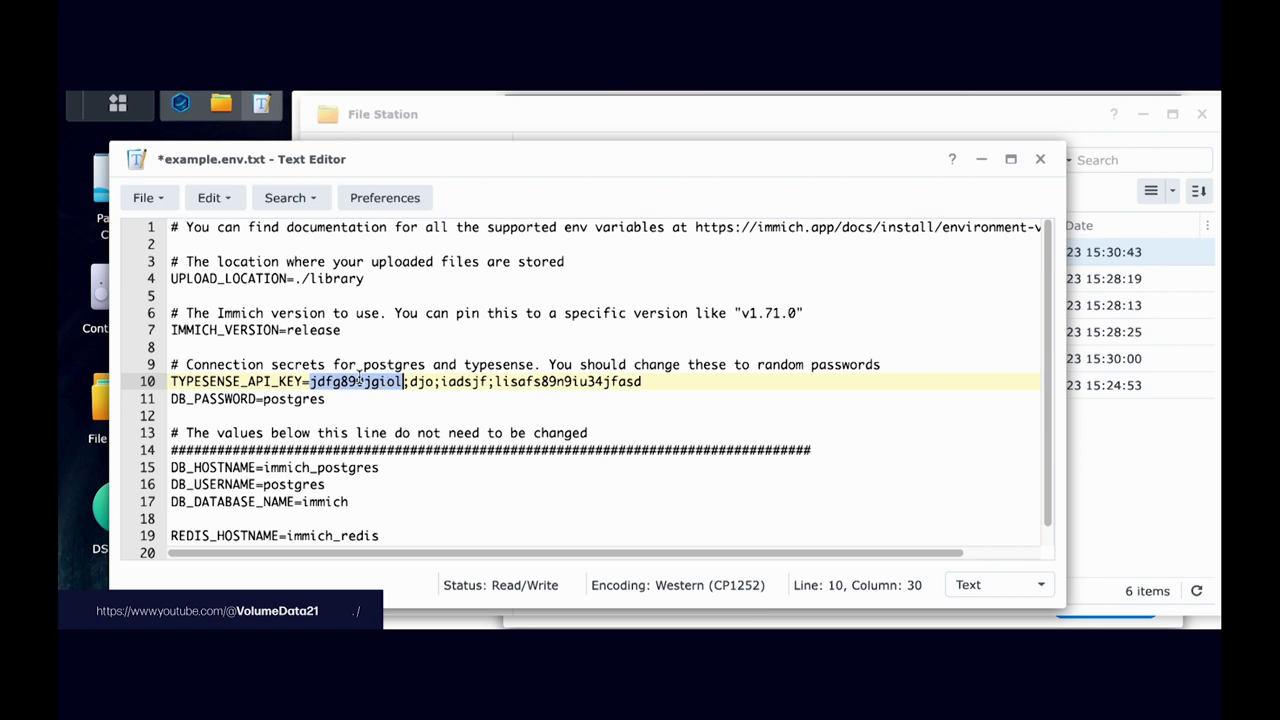
pyautogui.click(352, 381)
pyautogui.moveTo(310, 381); pyautogui.dragTo(644, 381)
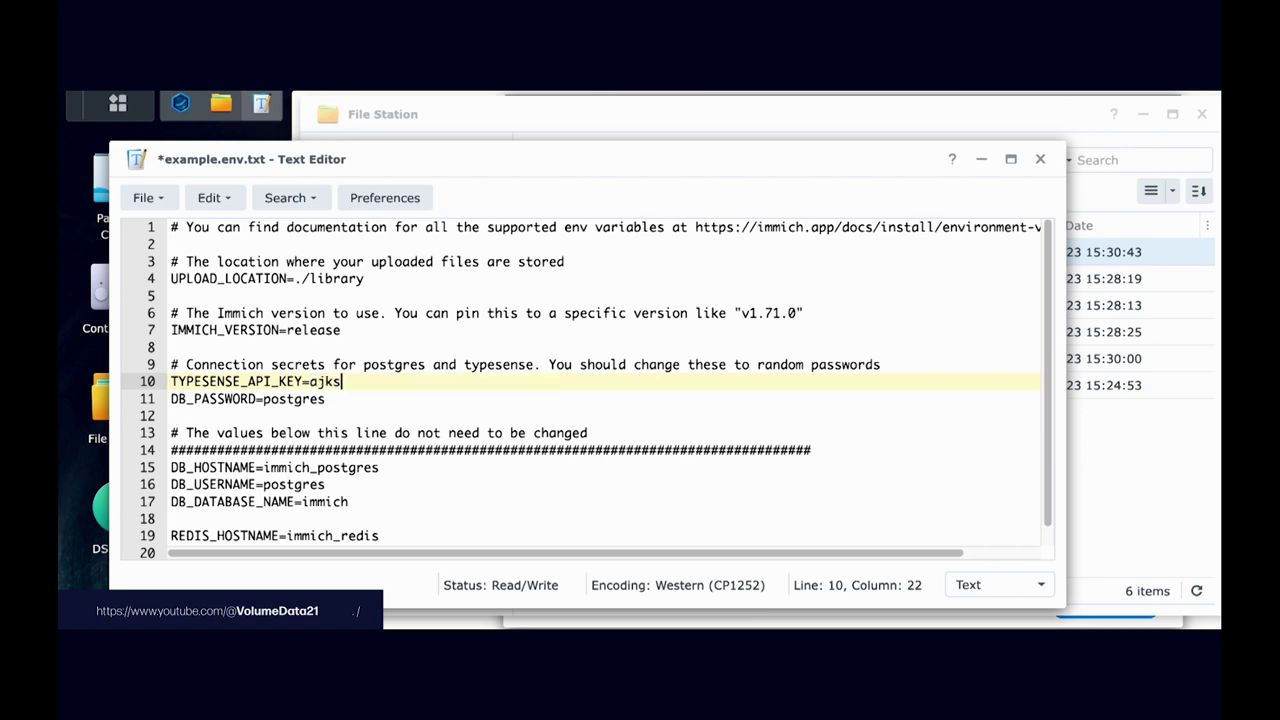
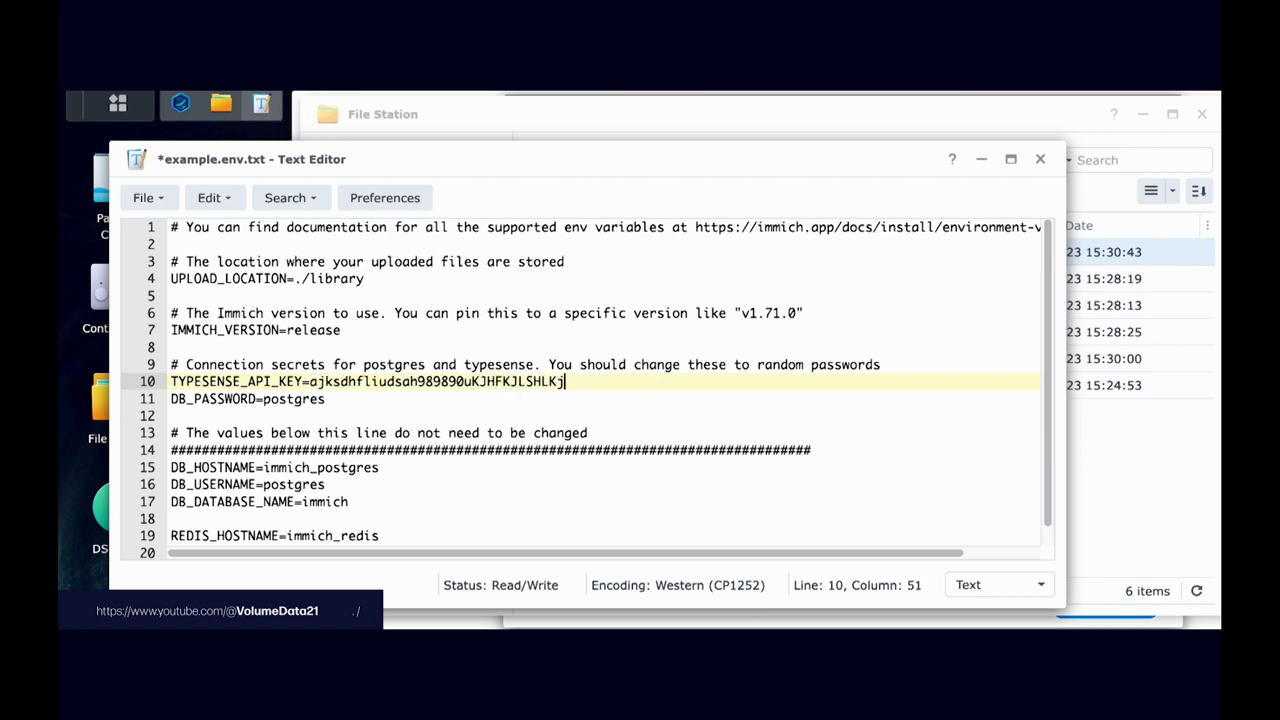
# Step: Replace DB_PASSWORD with a random string and append extra characters to the Typesense key
pyautogui.doubleClick(294, 398)
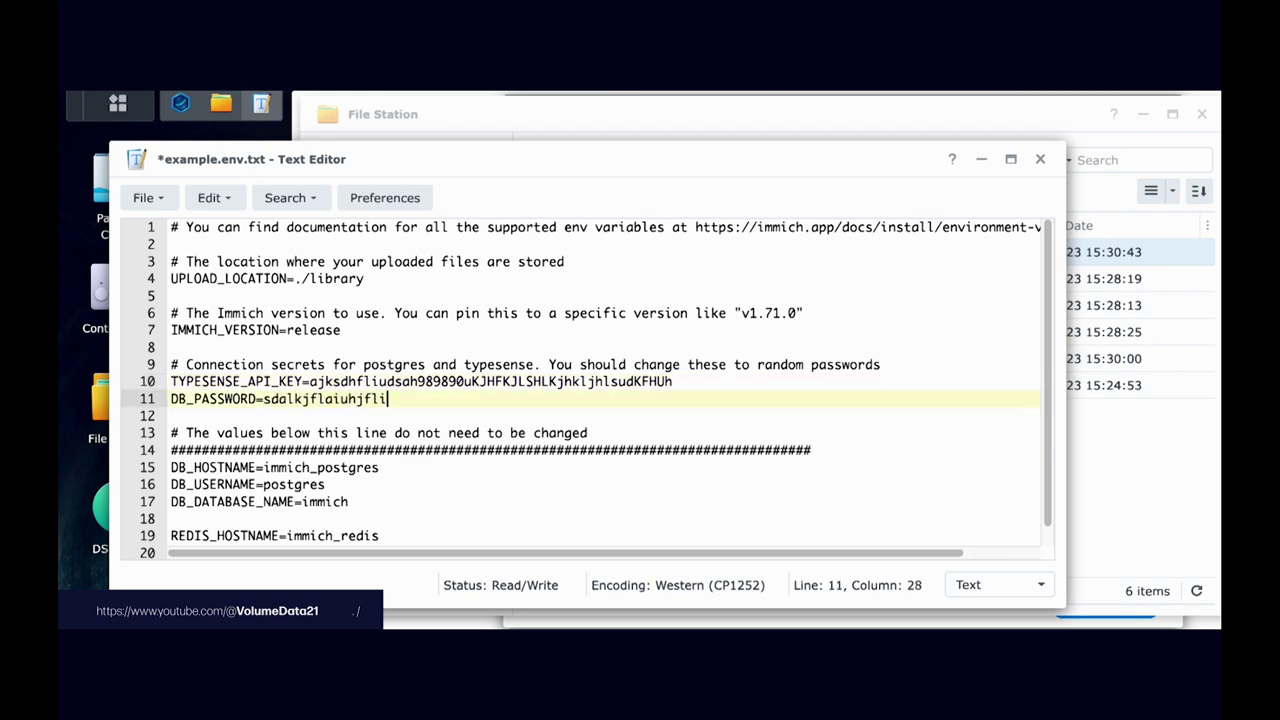
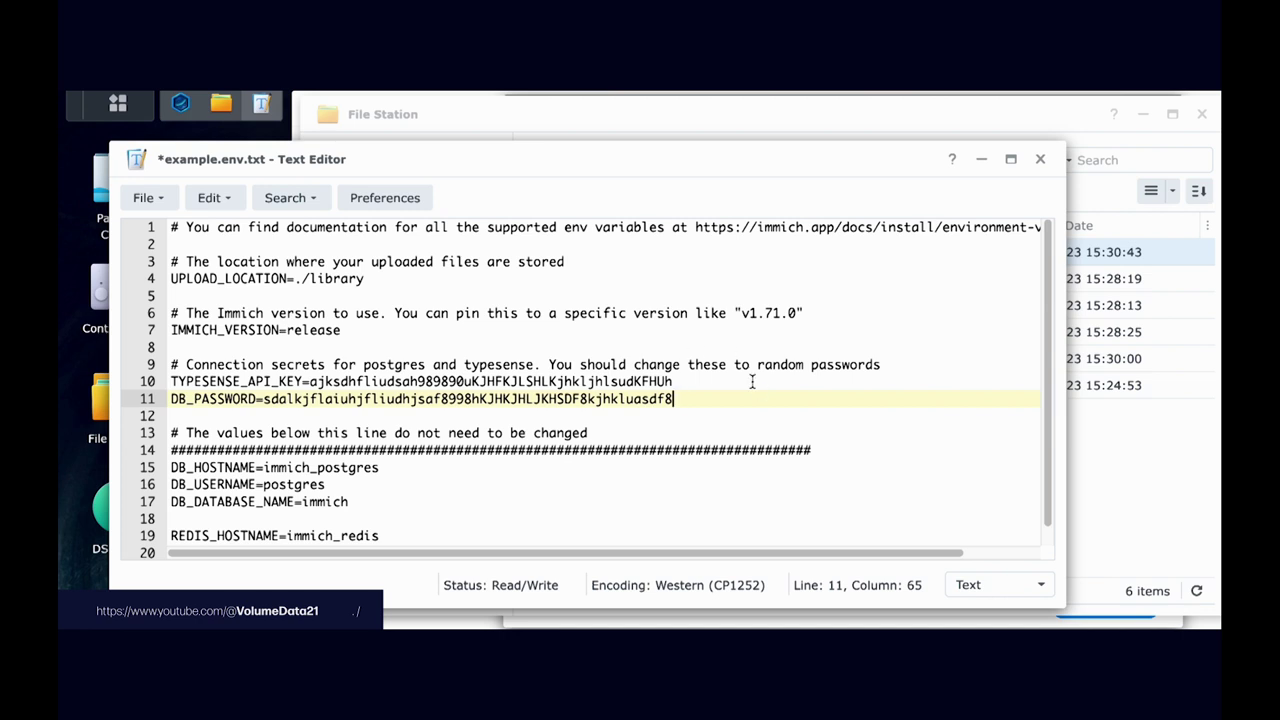
pyautogui.scroll(-1, 762, 391)
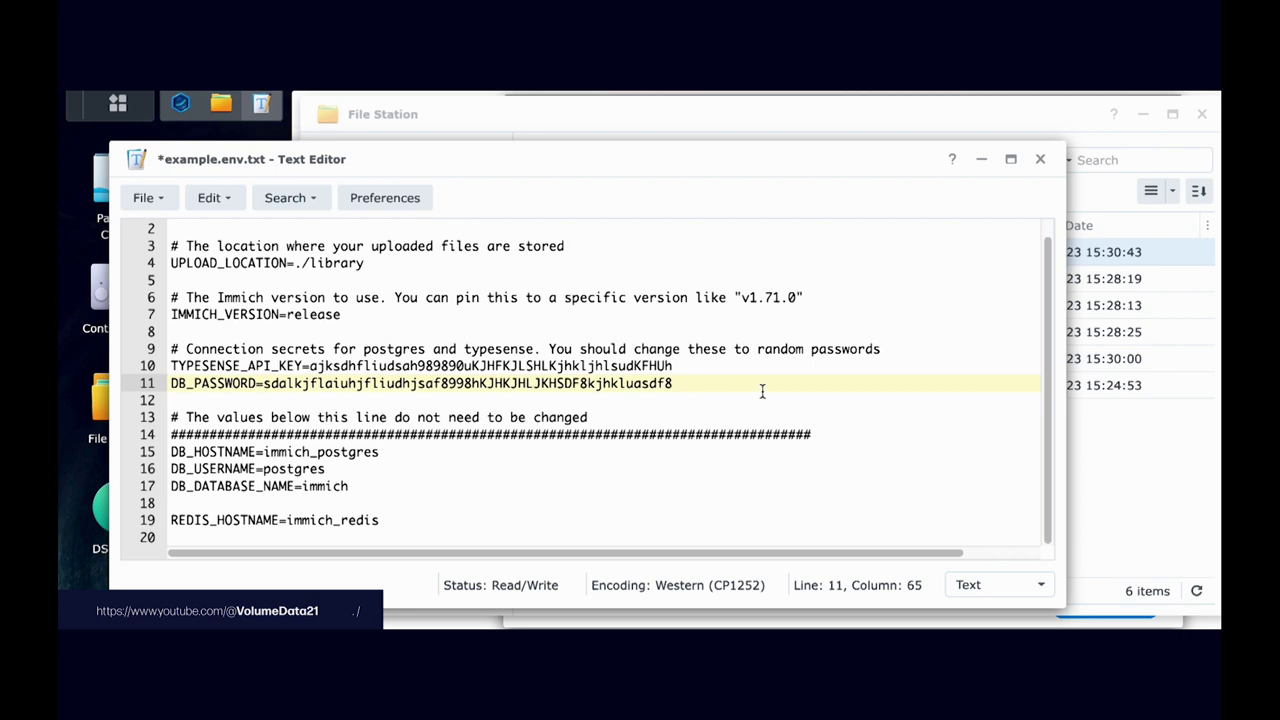
pyautogui.click(751, 369)
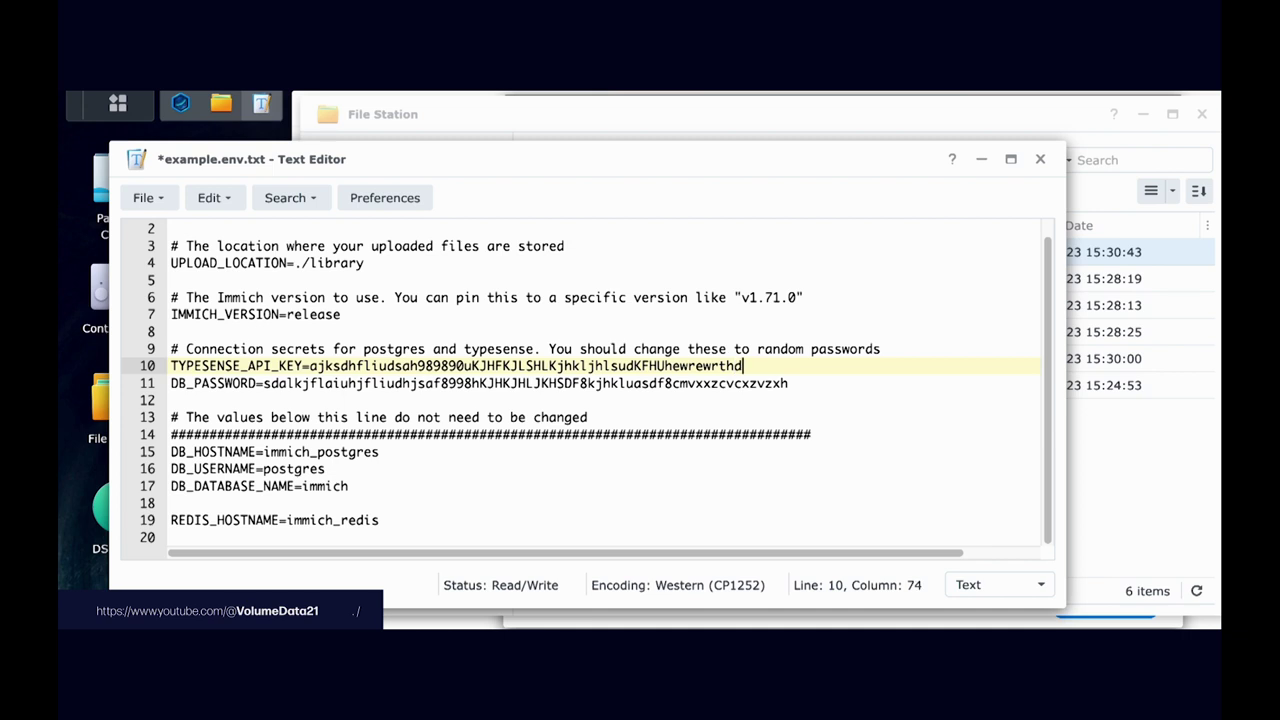
pyautogui.scroll(1, 813, 347)
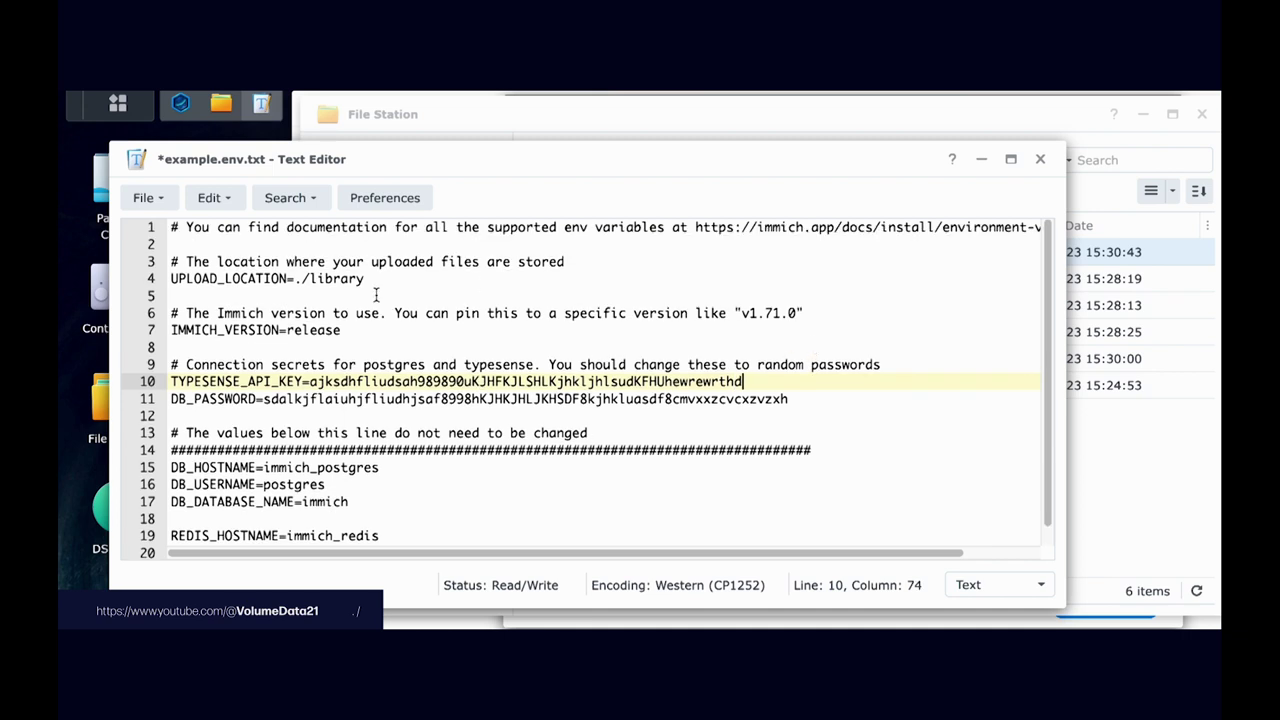
# Step: Save example.env.txt and close Text Editor
pyautogui.click(150, 198)
pyautogui.click(192, 318)
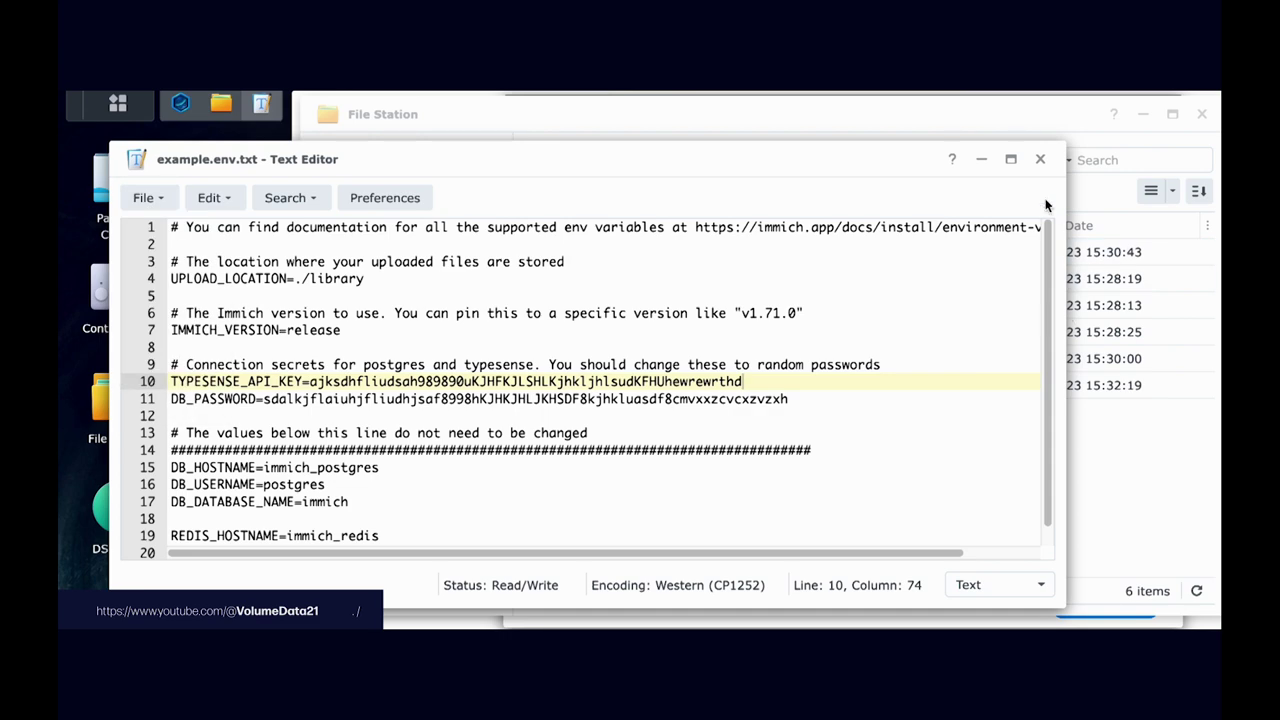
pyautogui.click(1040, 159)
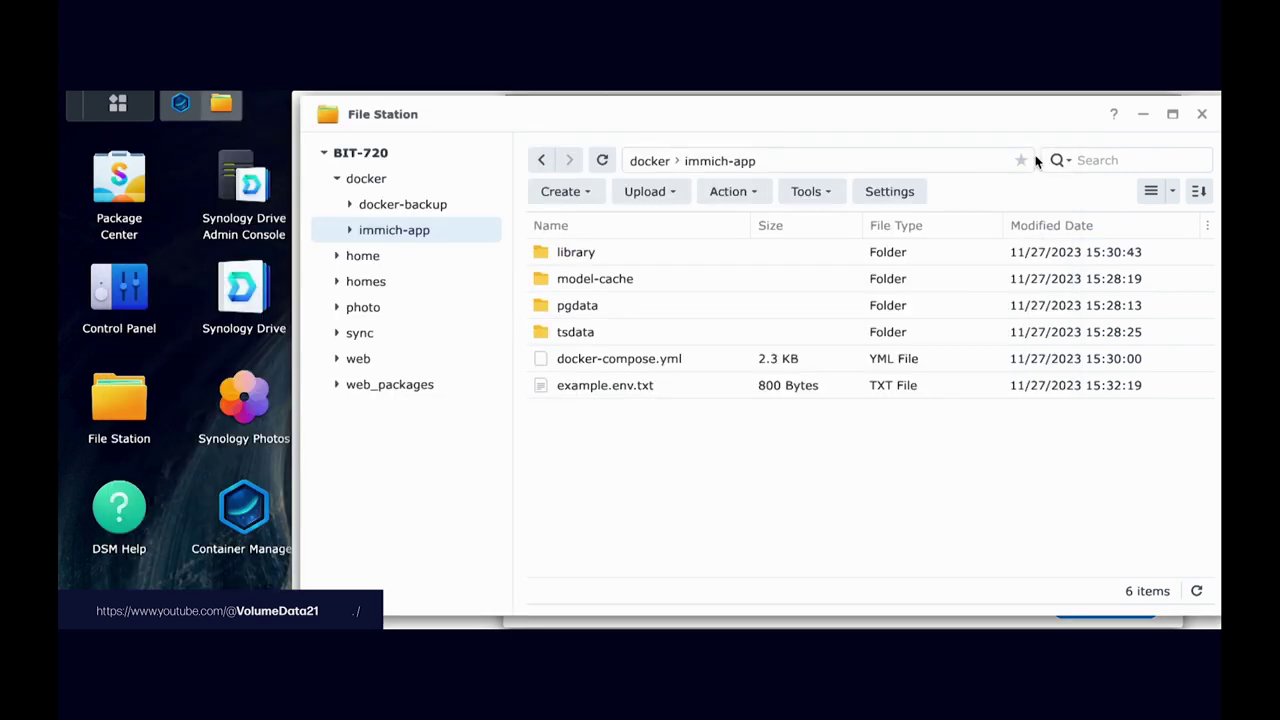
# Step: Rename example.env.txt to .env in immich-app
pyautogui.rightClick(641, 388)
pyautogui.click(745, 521)
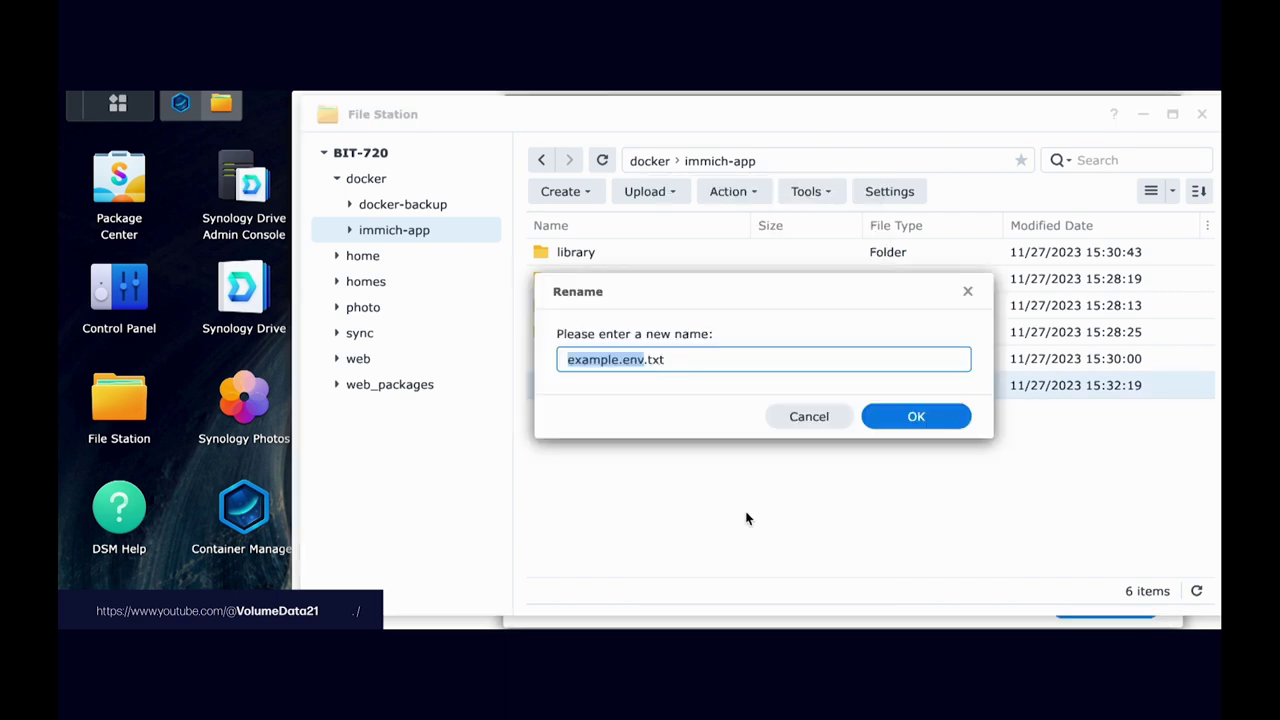
pyautogui.hotkey('ctrl', 'a')
pyautogui.write('.env')
pyautogui.press('Return')
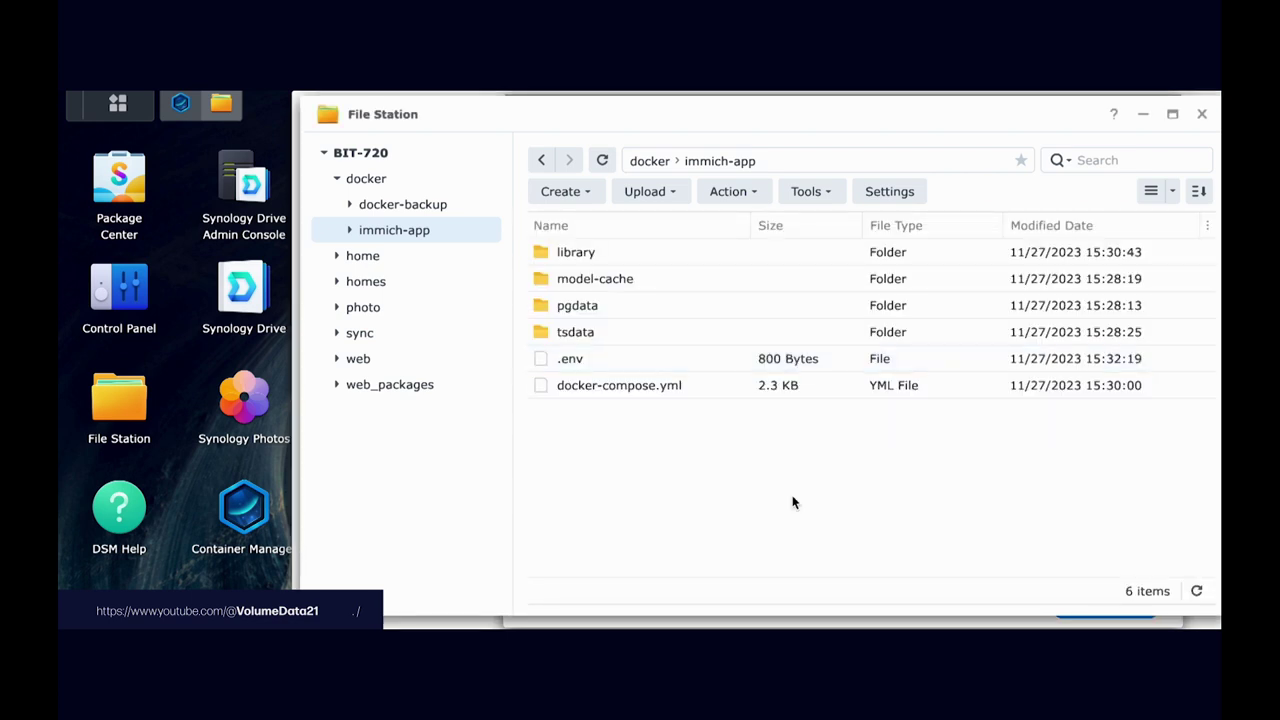
pyautogui.rightClick(631, 388)
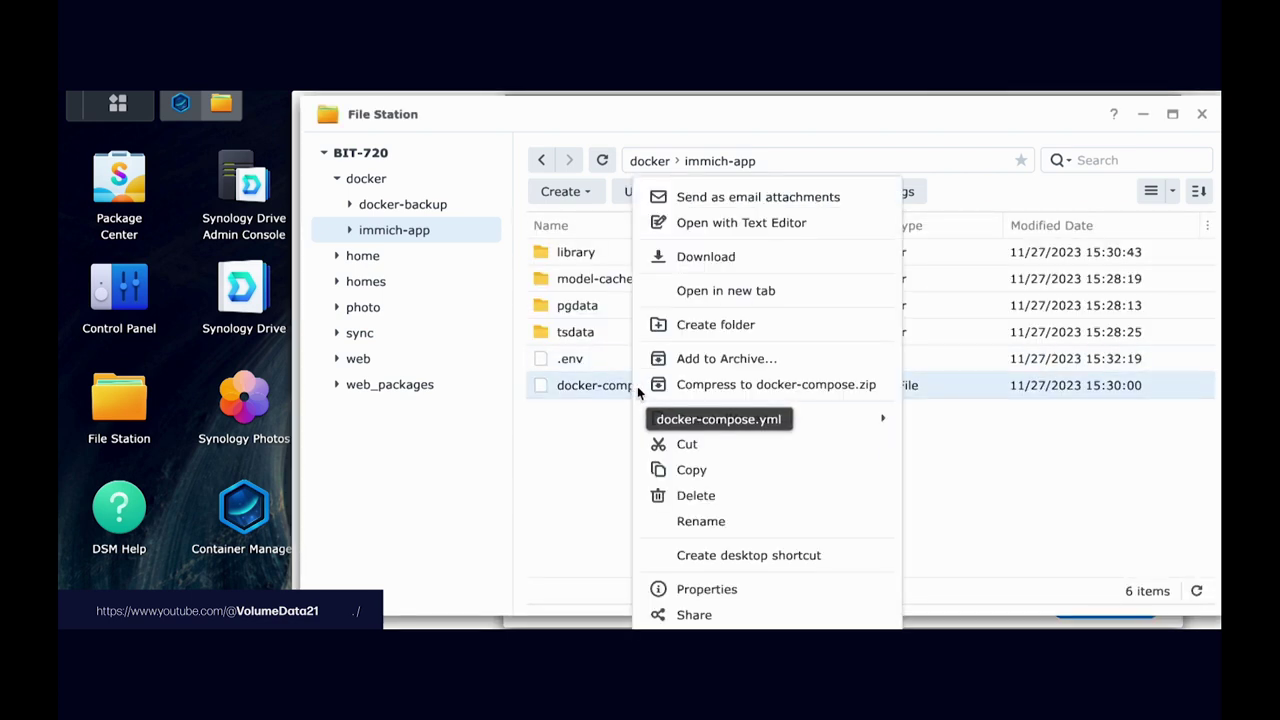
# Step: Open docker-compose.yml in Text Editor and locate its env_file: .env entry
pyautogui.click(781, 230)
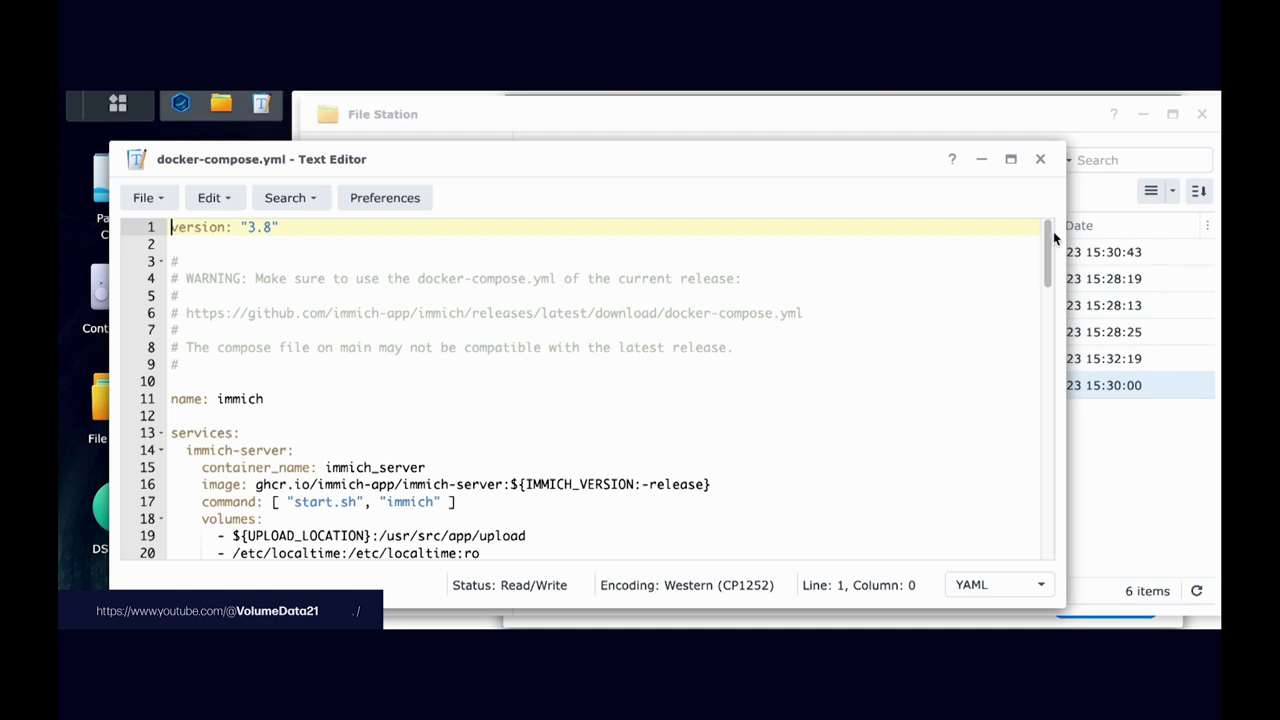
pyautogui.moveTo(1053, 235); pyautogui.dragTo(1040, 365)
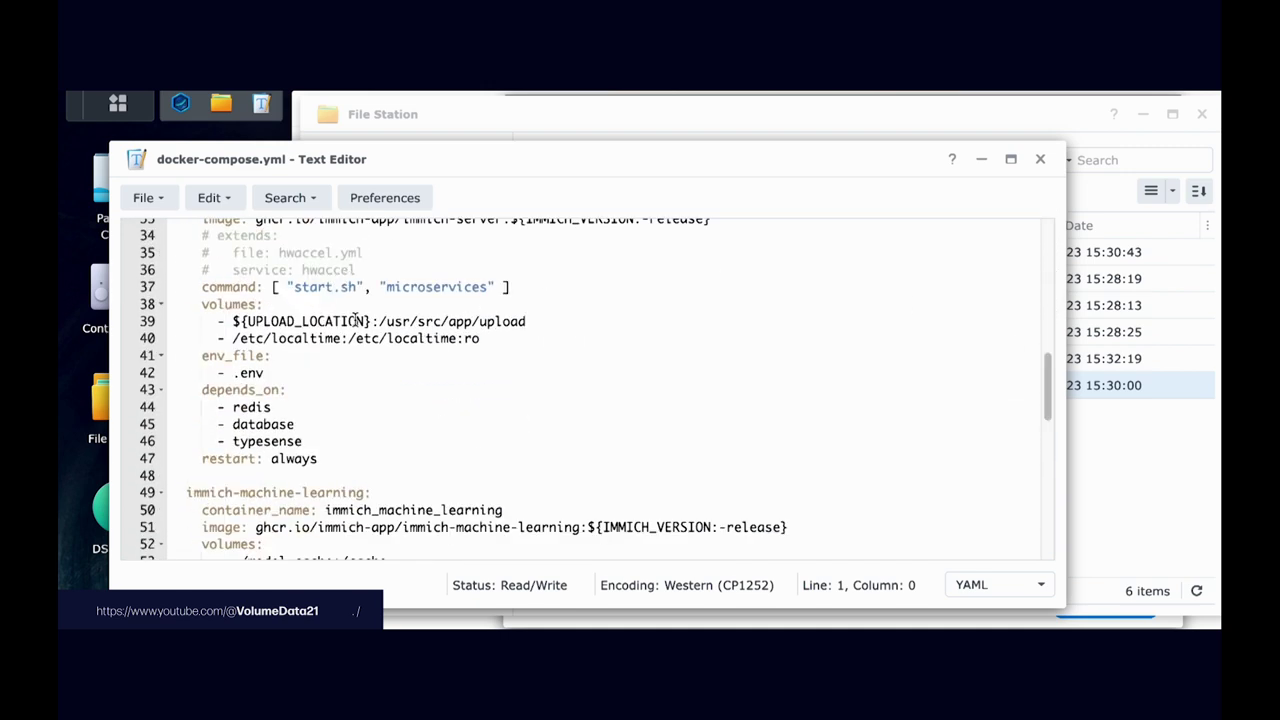
pyautogui.moveTo(206, 356); pyautogui.dragTo(291, 362)
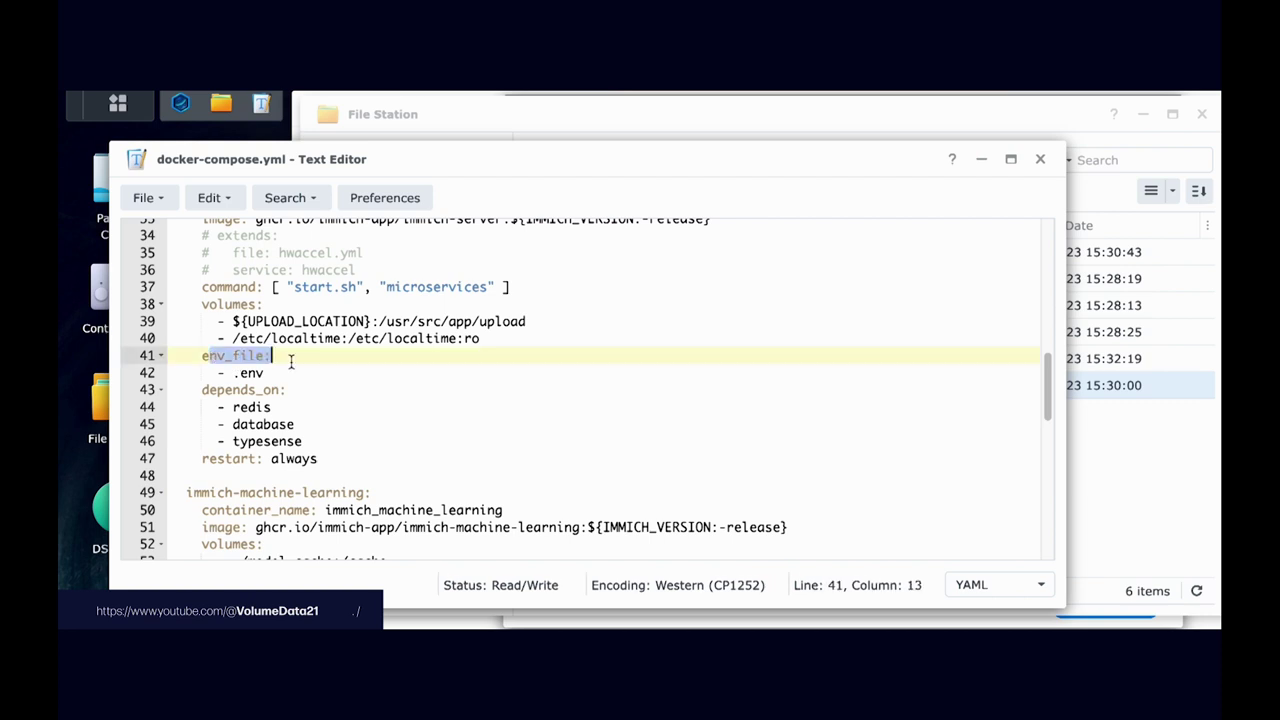
pyautogui.click(257, 372)
# Step: Close the editor and File Station, then set the project path to docker/immich-app
pyautogui.click(1040, 159)
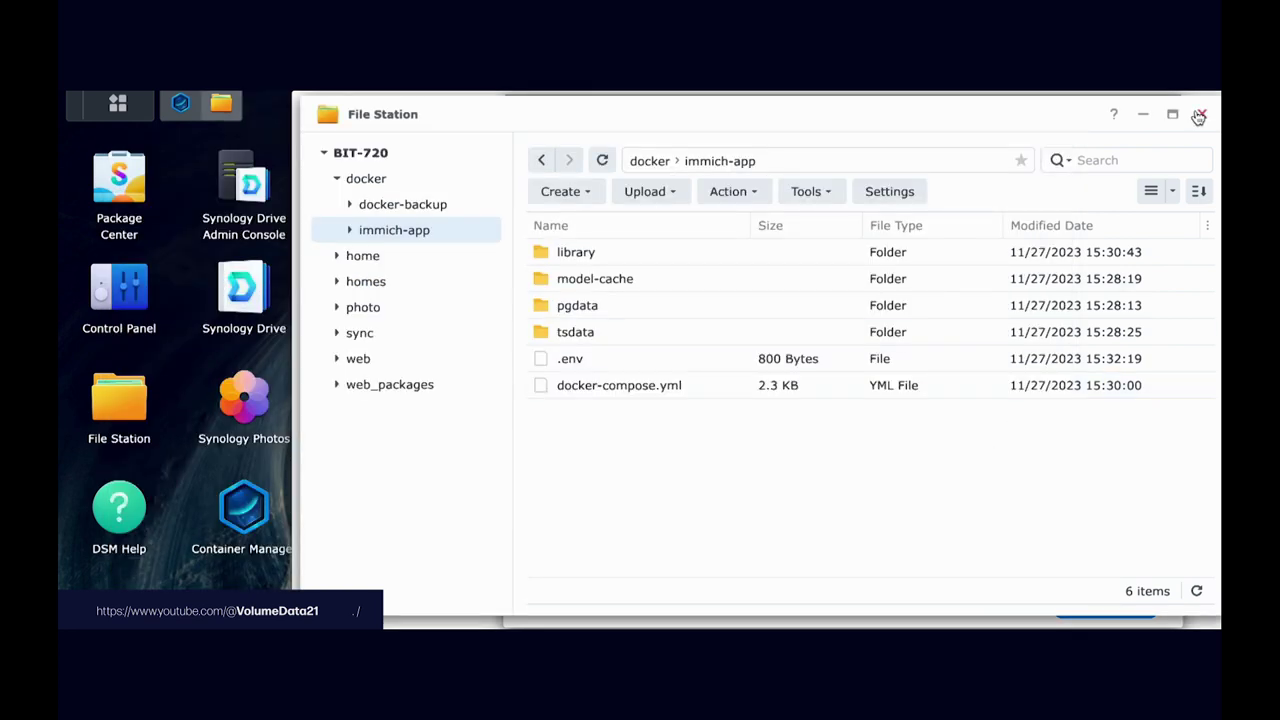
pyautogui.click(1199, 115)
pyautogui.click(1130, 249)
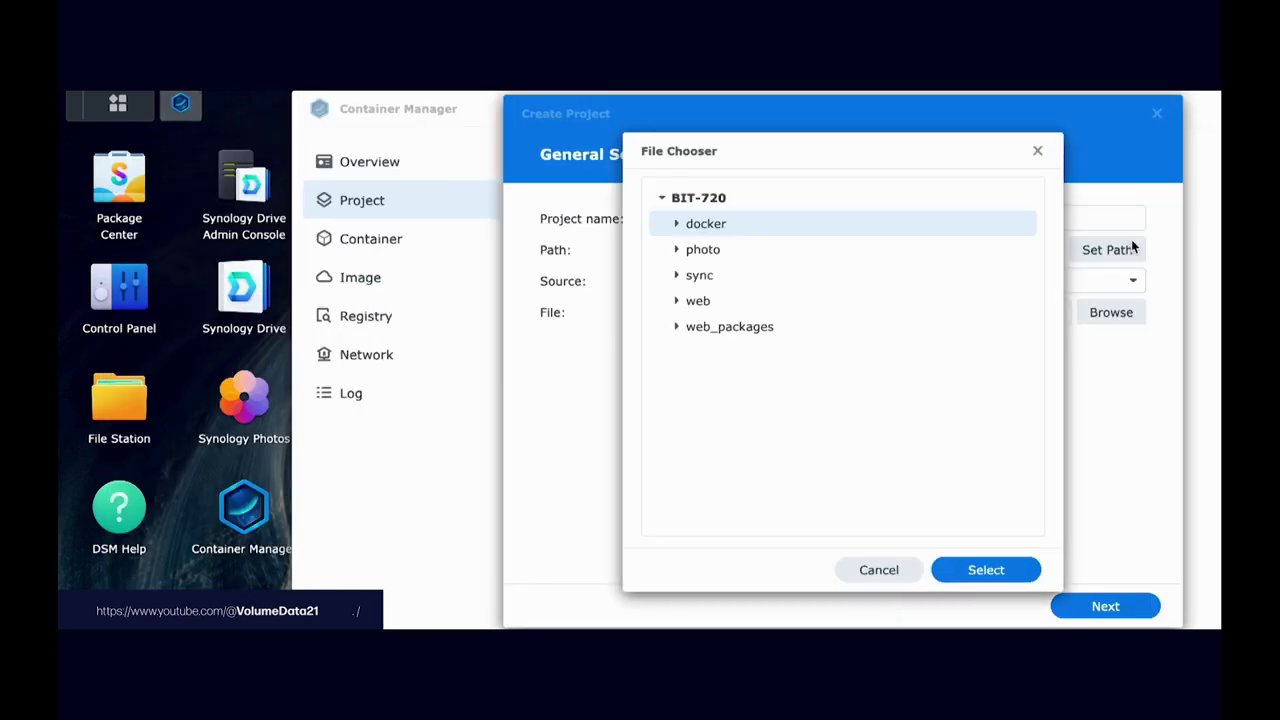
pyautogui.click(676, 224)
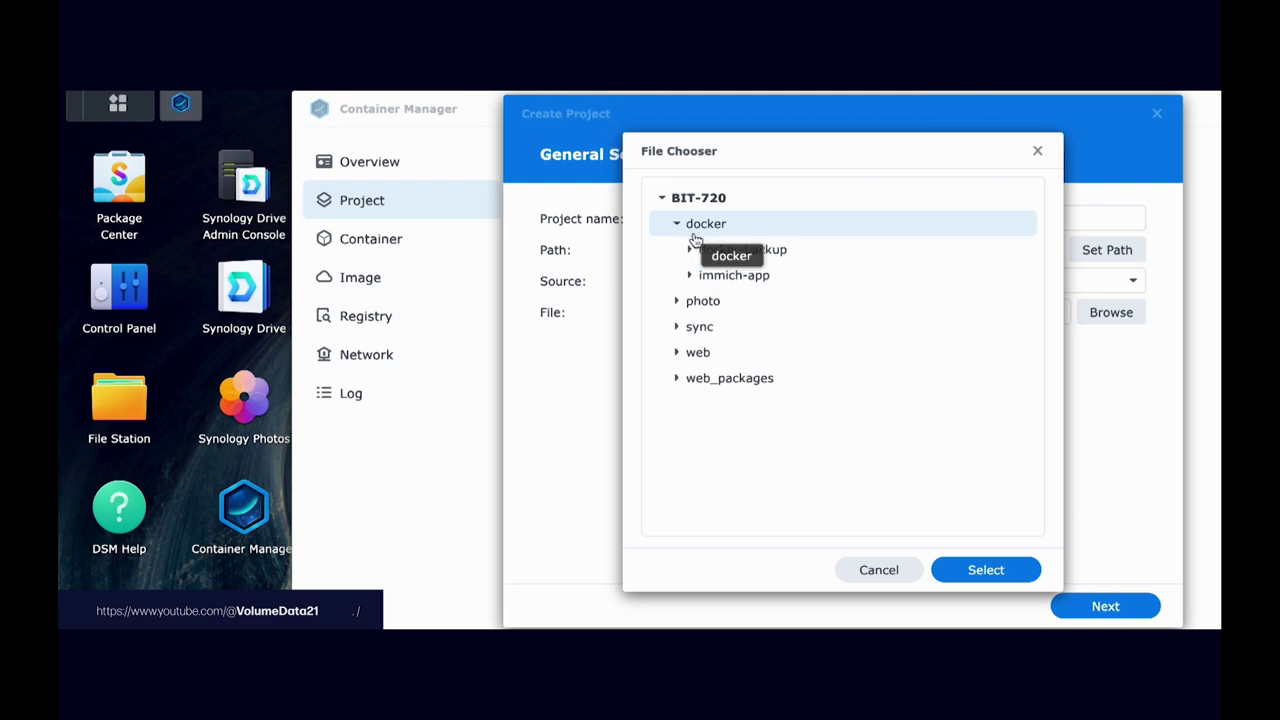
pyautogui.click(733, 281)
pyautogui.click(1000, 572)
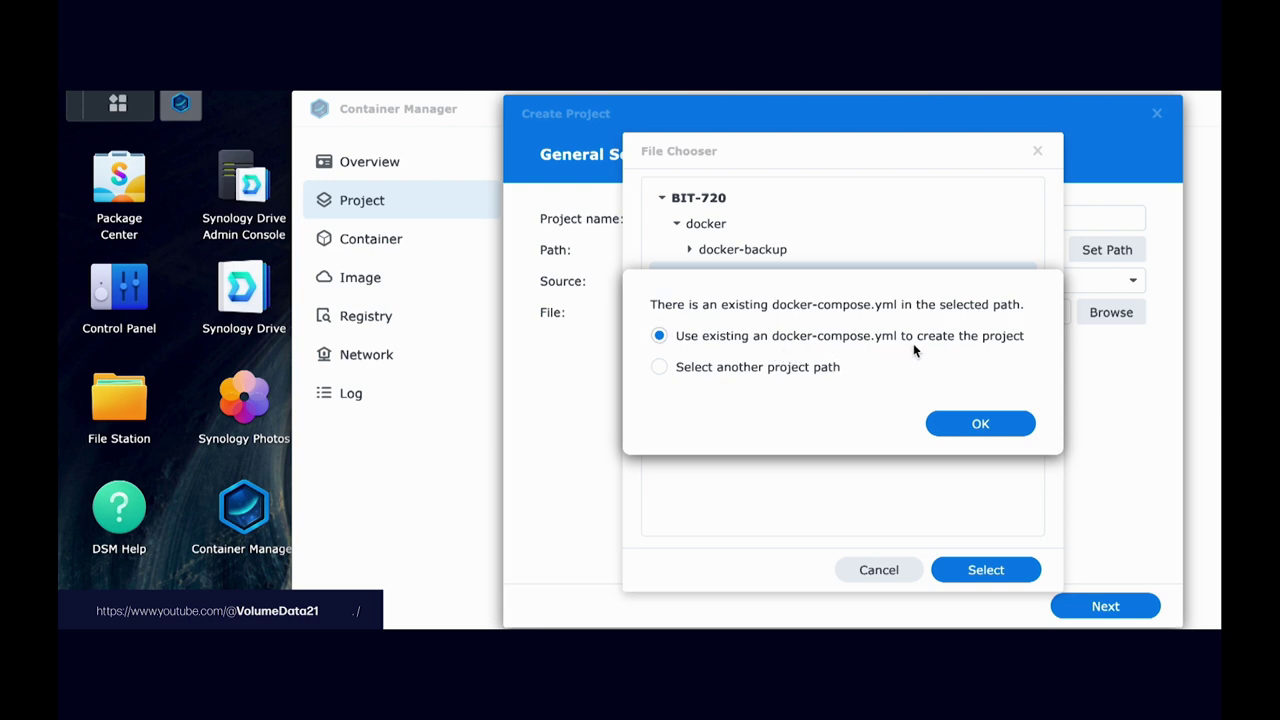
# Step: Use the existing docker-compose.yml and finish the wizard to build and start immich-app
pyautogui.click(980, 424)
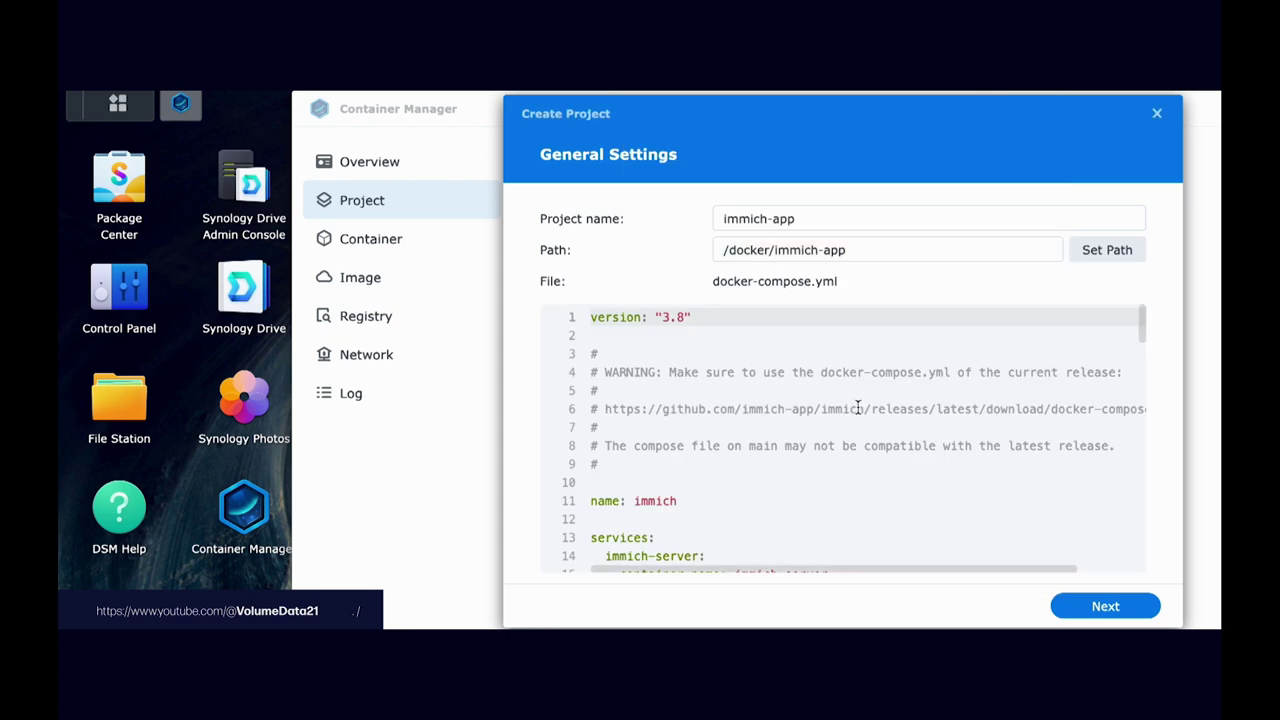
pyautogui.scroll(-15, 852, 406)
pyautogui.scroll(5, 848, 404)
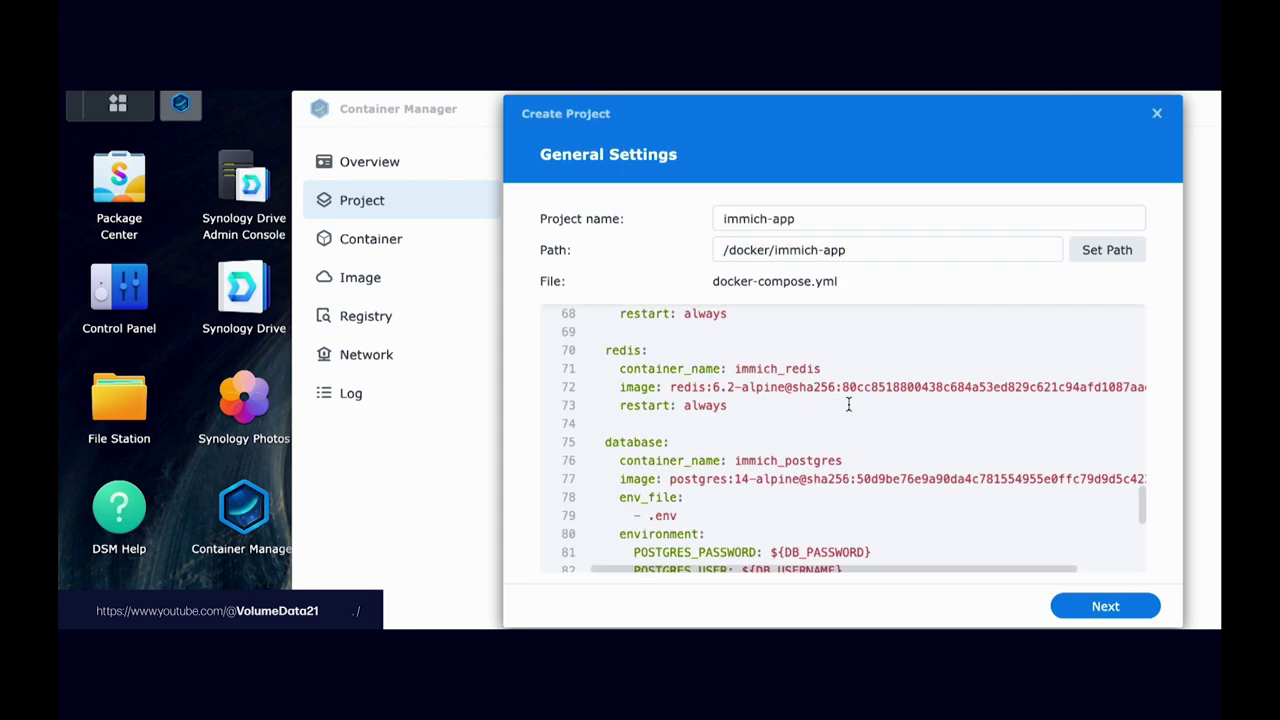
pyautogui.scroll(10, 848, 404)
pyautogui.click(1080, 610)
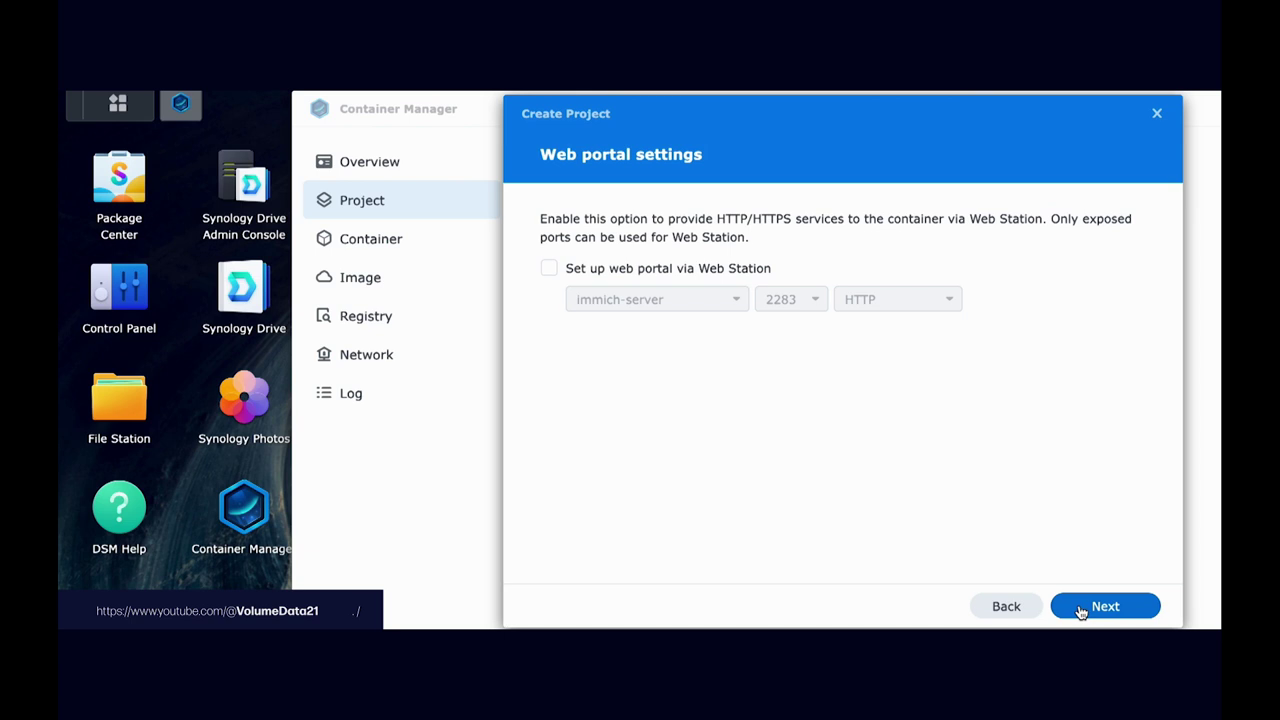
pyautogui.click(1080, 610)
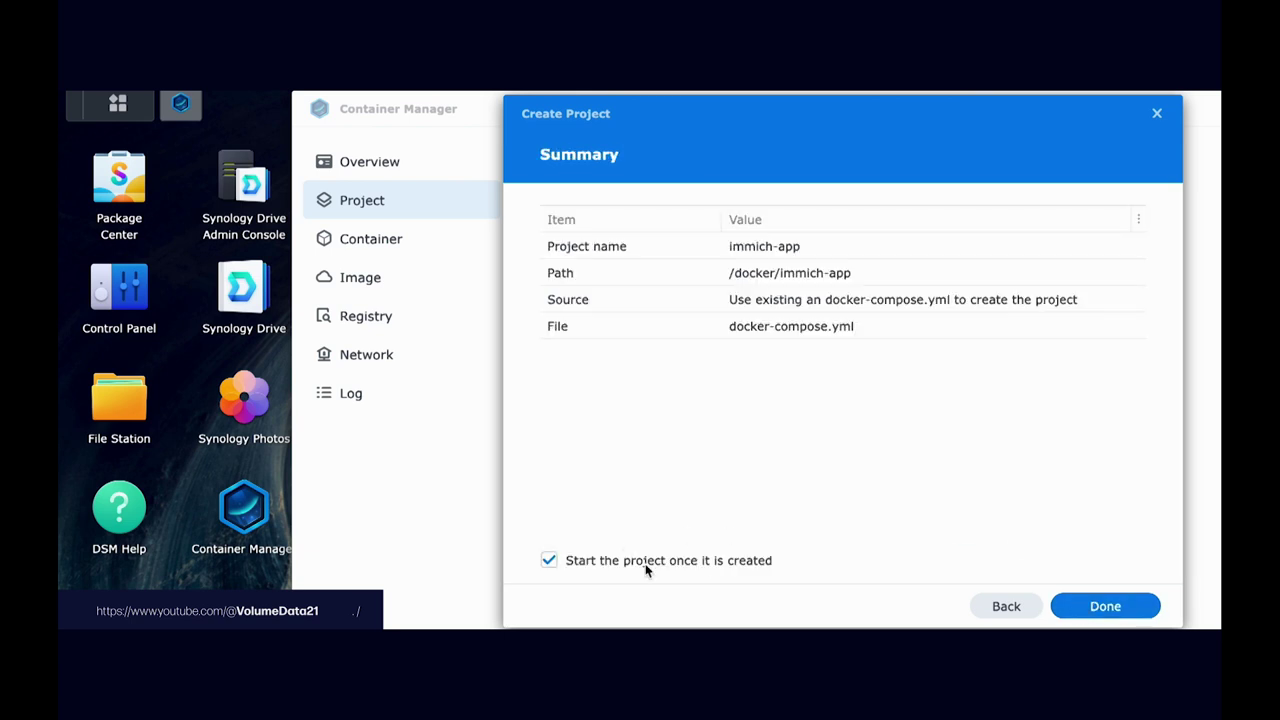
pyautogui.click(1110, 607)
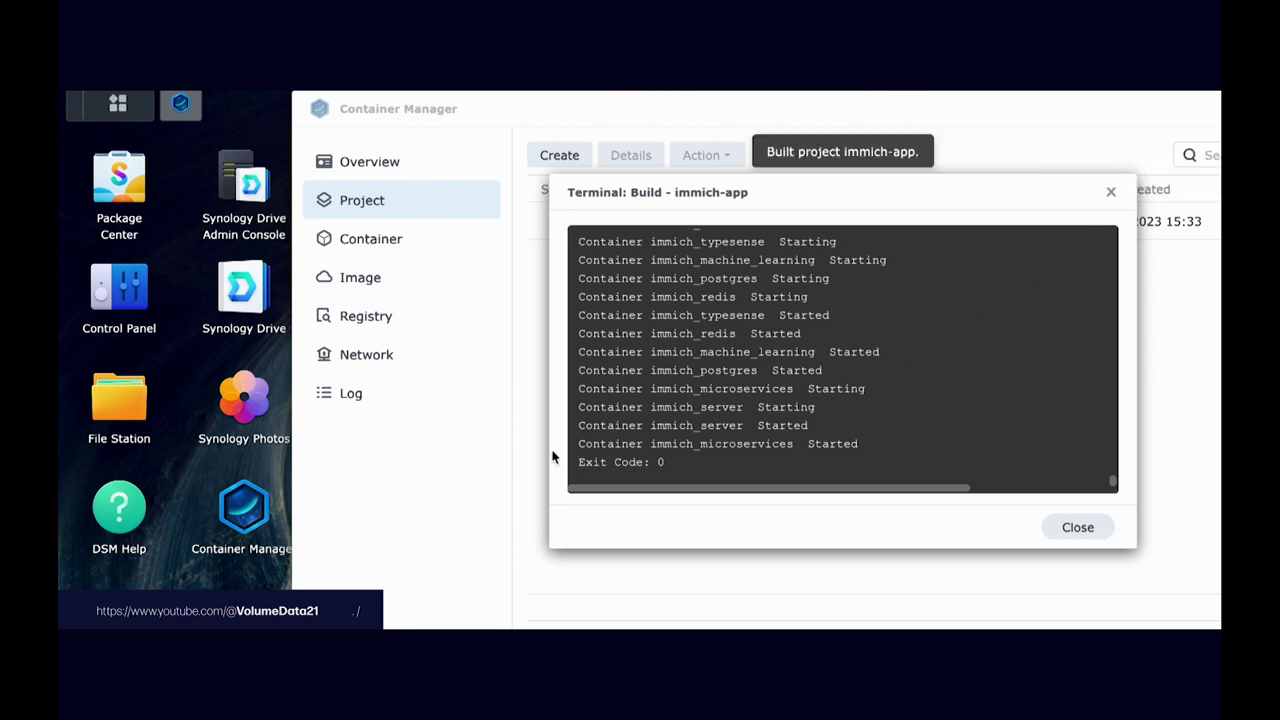
# Step: Close the build log once it shows Exit Code: 0
pyautogui.click(1086, 526)
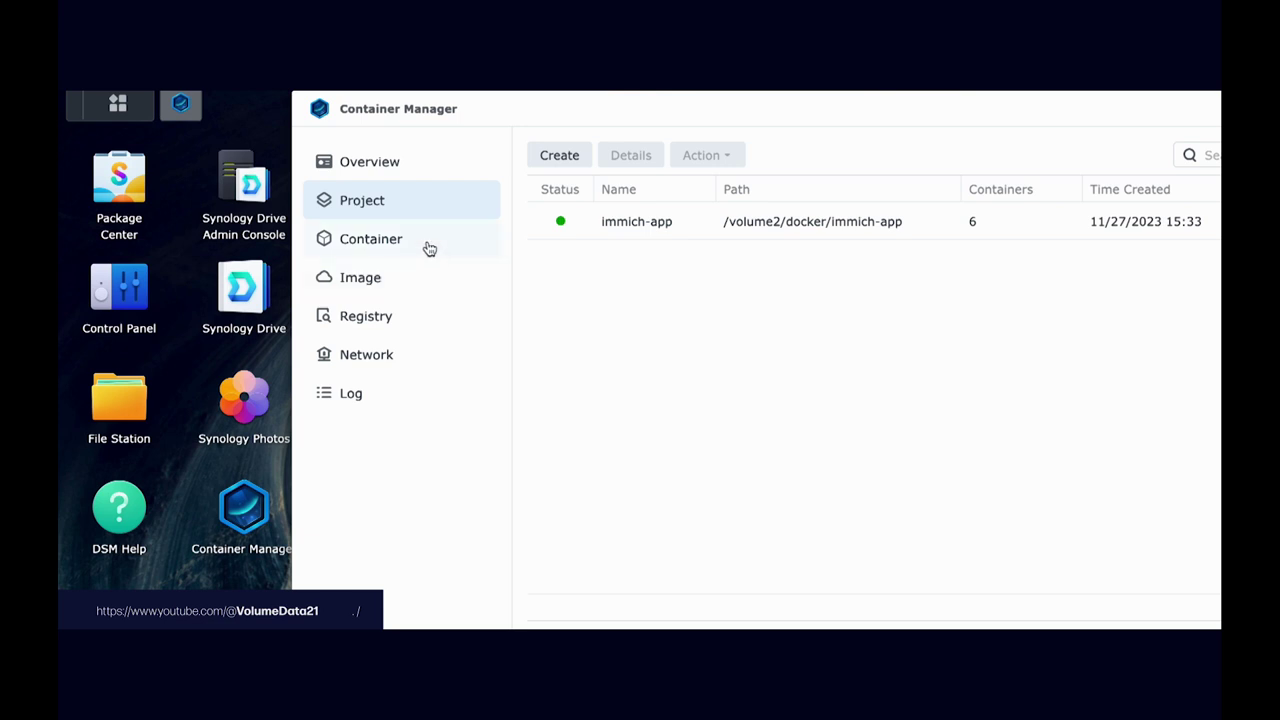
# Step: Show the Container list with all six immich containers running under immich-app
pyautogui.click(429, 248)
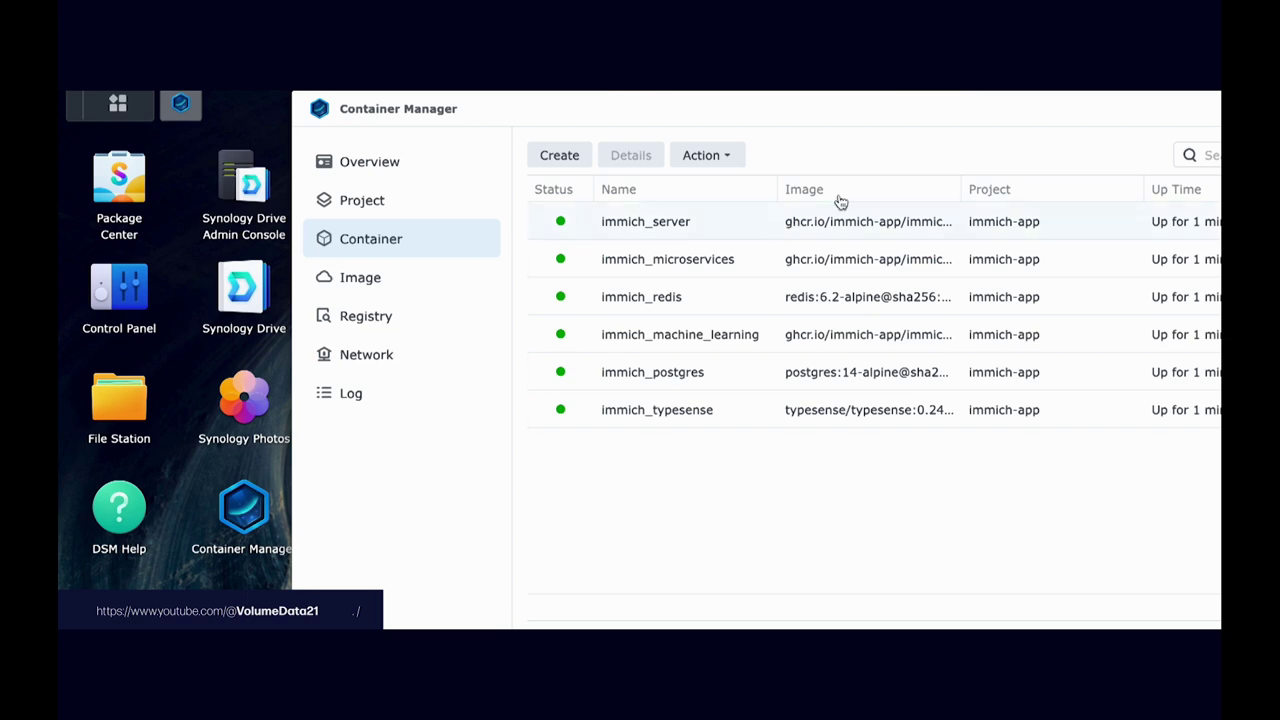
pyautogui.moveTo(946, 109); pyautogui.dragTo(882, 118)
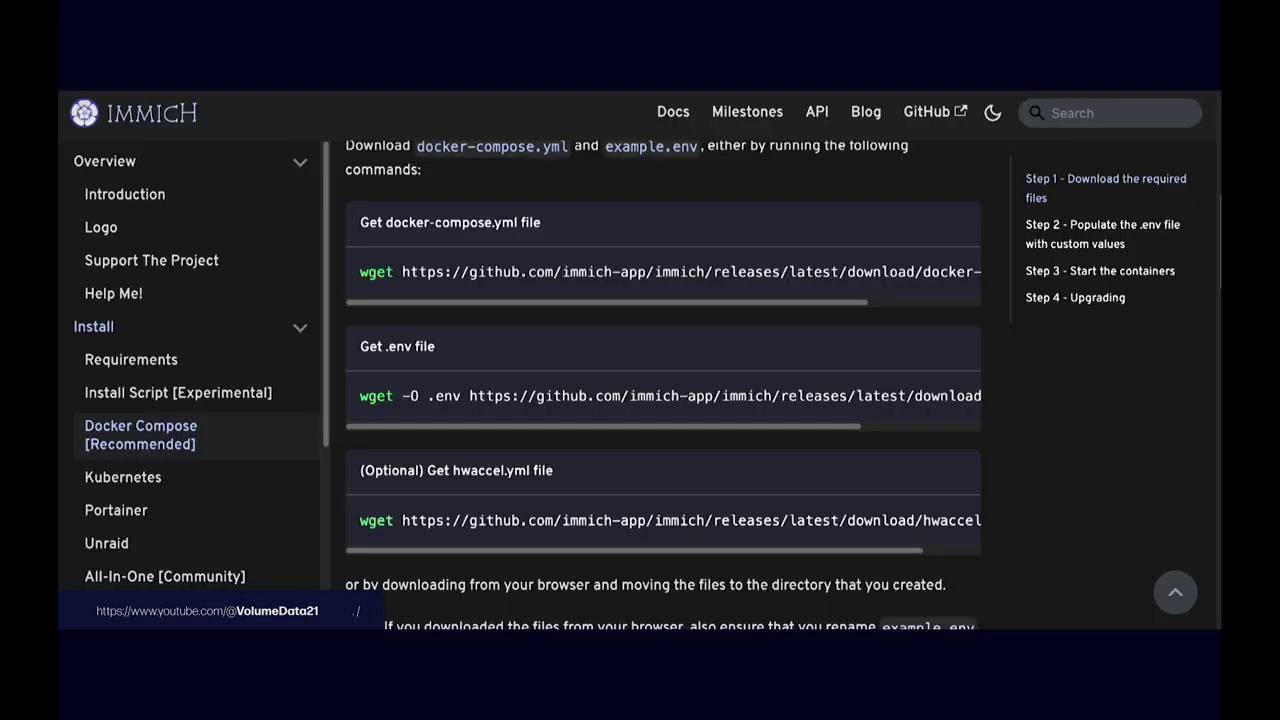
pyautogui.scroll(5, 663, 380)
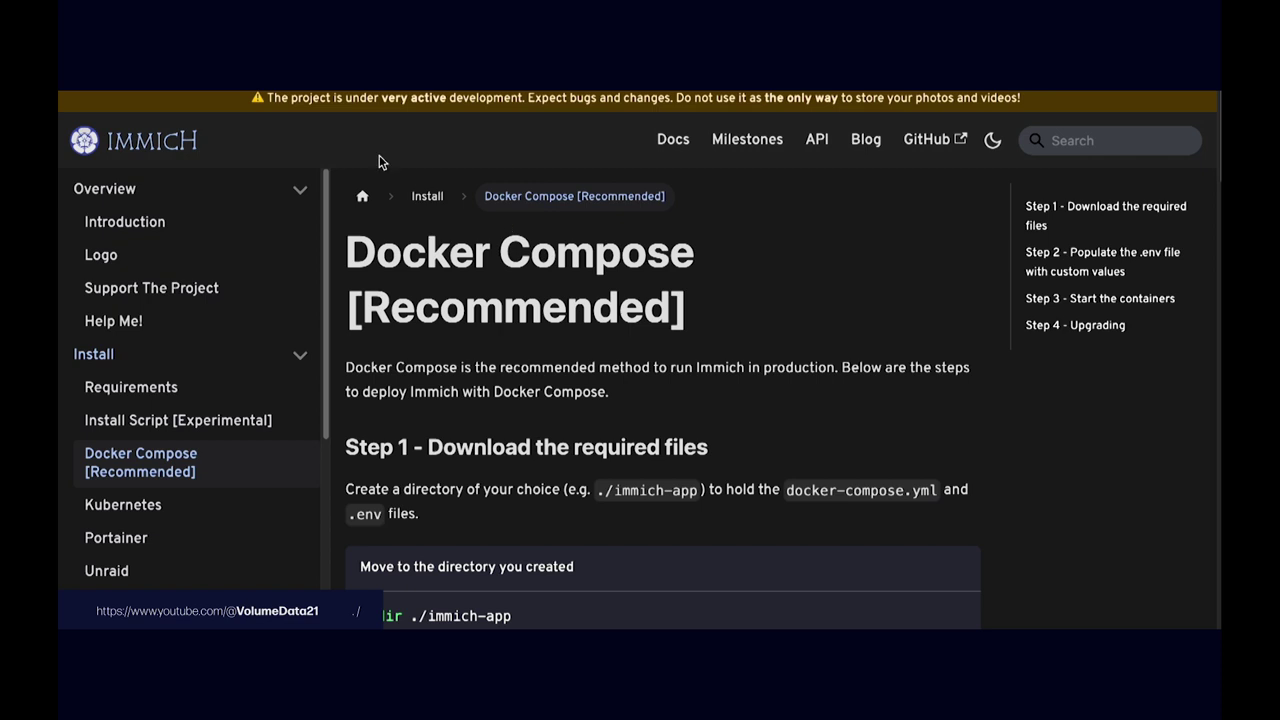
# Step: Move the docs window aside to reveal Container Manager's six running immich containers
pyautogui.moveTo(268, 98); pyautogui.dragTo(1020, 98)
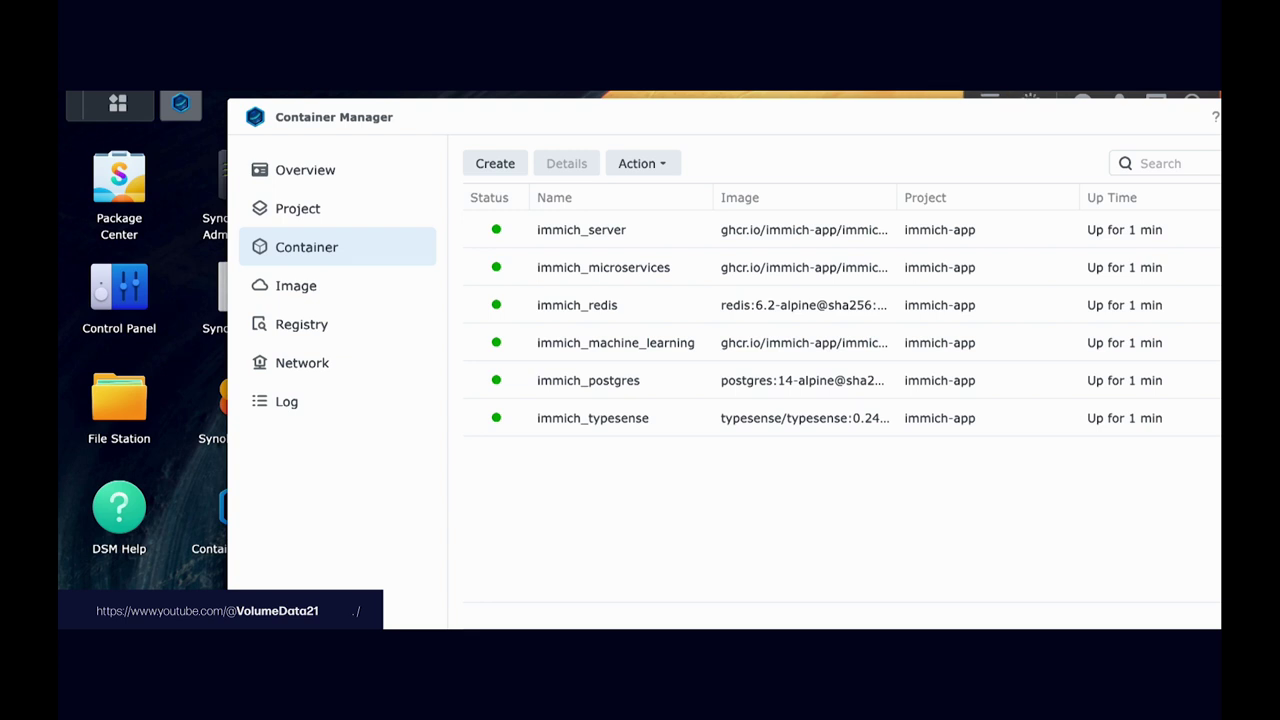
# Step: Open the YAML Configurations of the immich-app project in Container Manager
pyautogui.moveTo(980, 126); pyautogui.dragTo(889, 120)
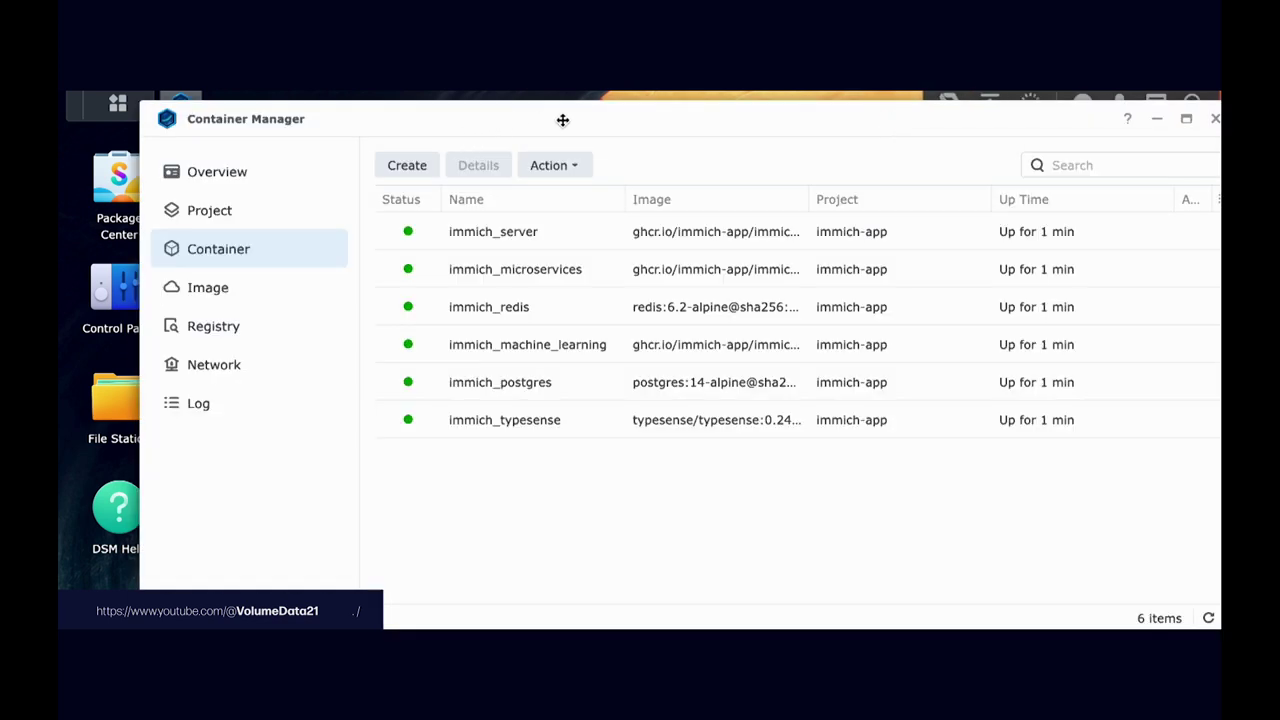
pyautogui.click(282, 205)
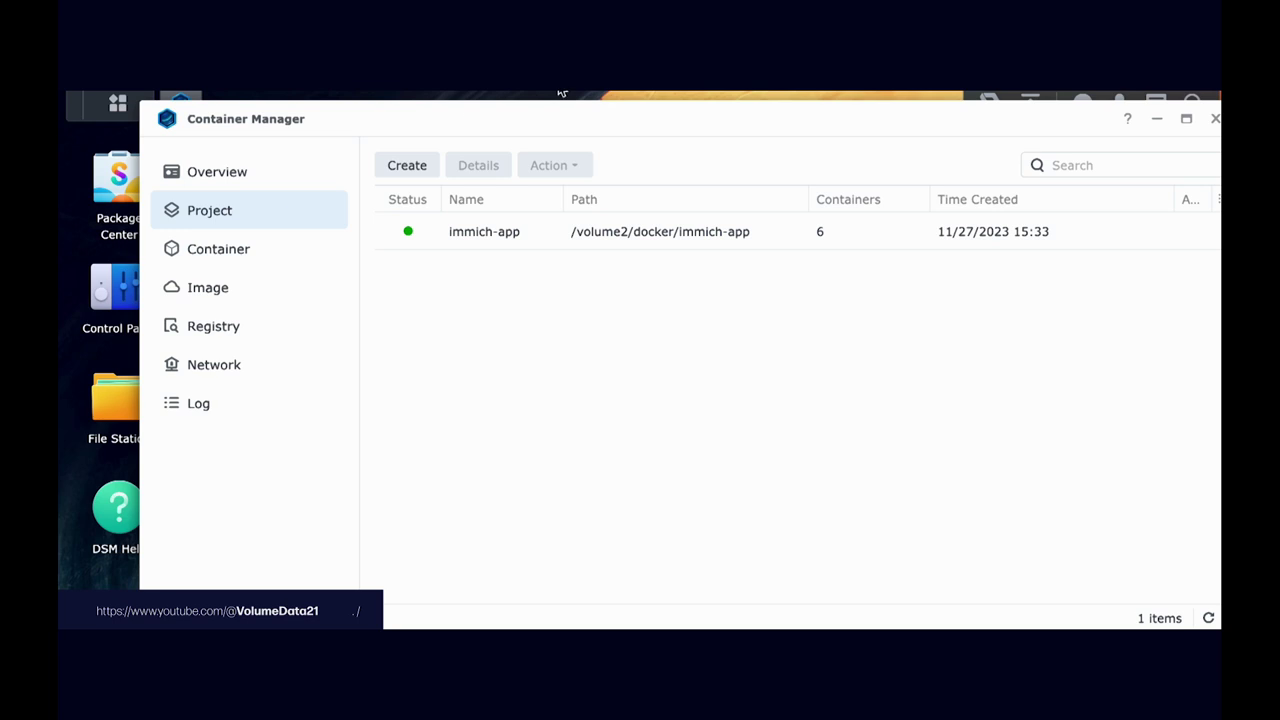
pyautogui.doubleClick(555, 225)
pyautogui.click(650, 222)
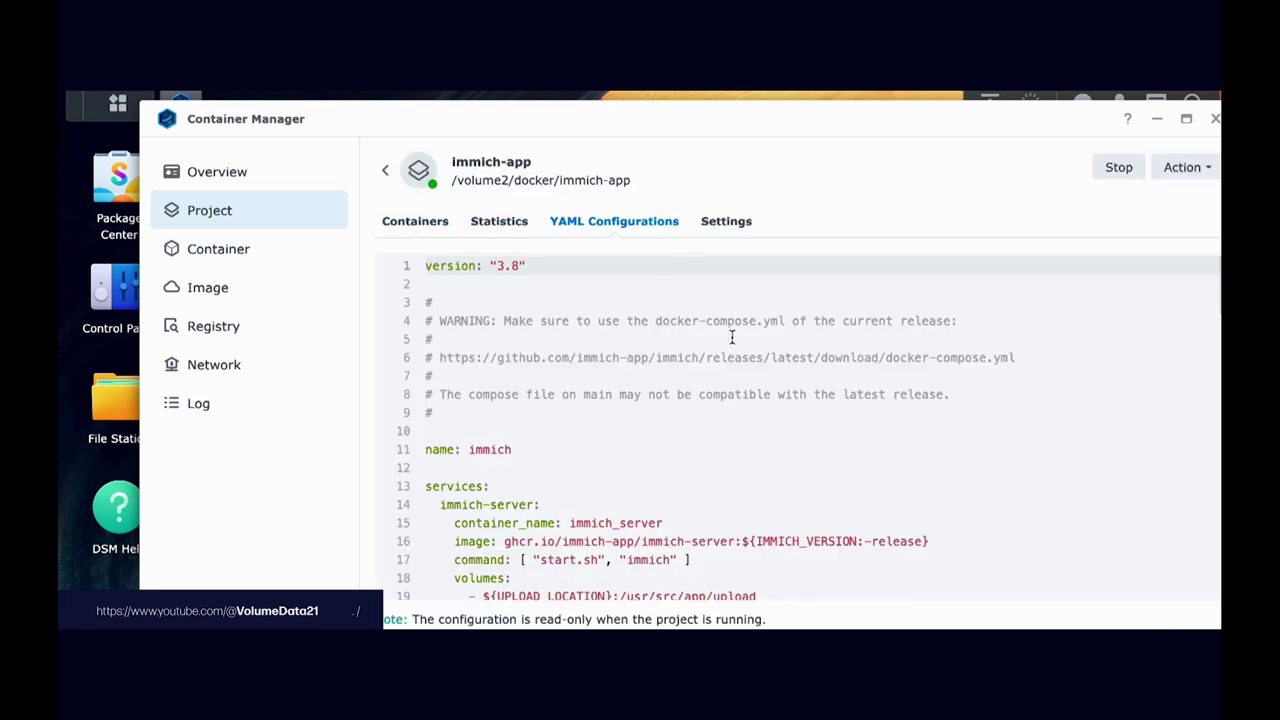
# Step: Scroll through the compose file from immich-server to database, selecting host port 2283 on line 24
pyautogui.scroll(-1, 733, 381)
pyautogui.scroll(-3, 733, 381)
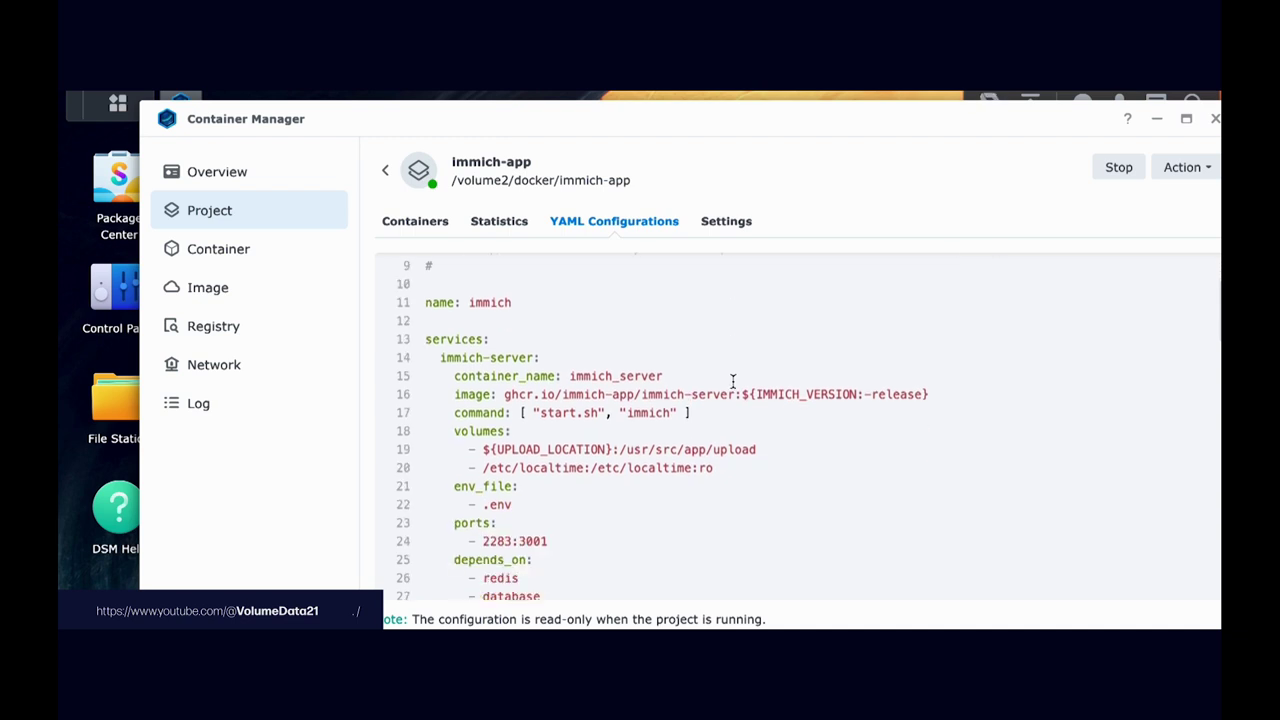
pyautogui.scroll(-1, 733, 381)
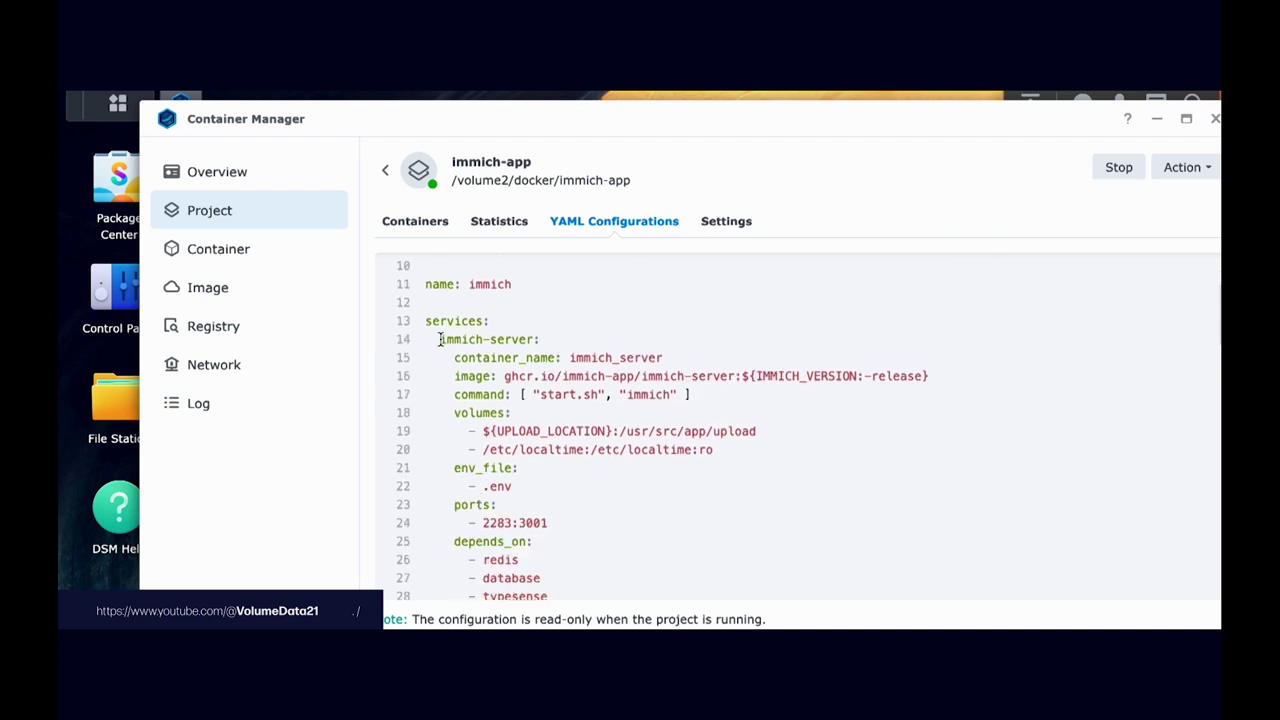
pyautogui.scroll(-20, 551, 391)
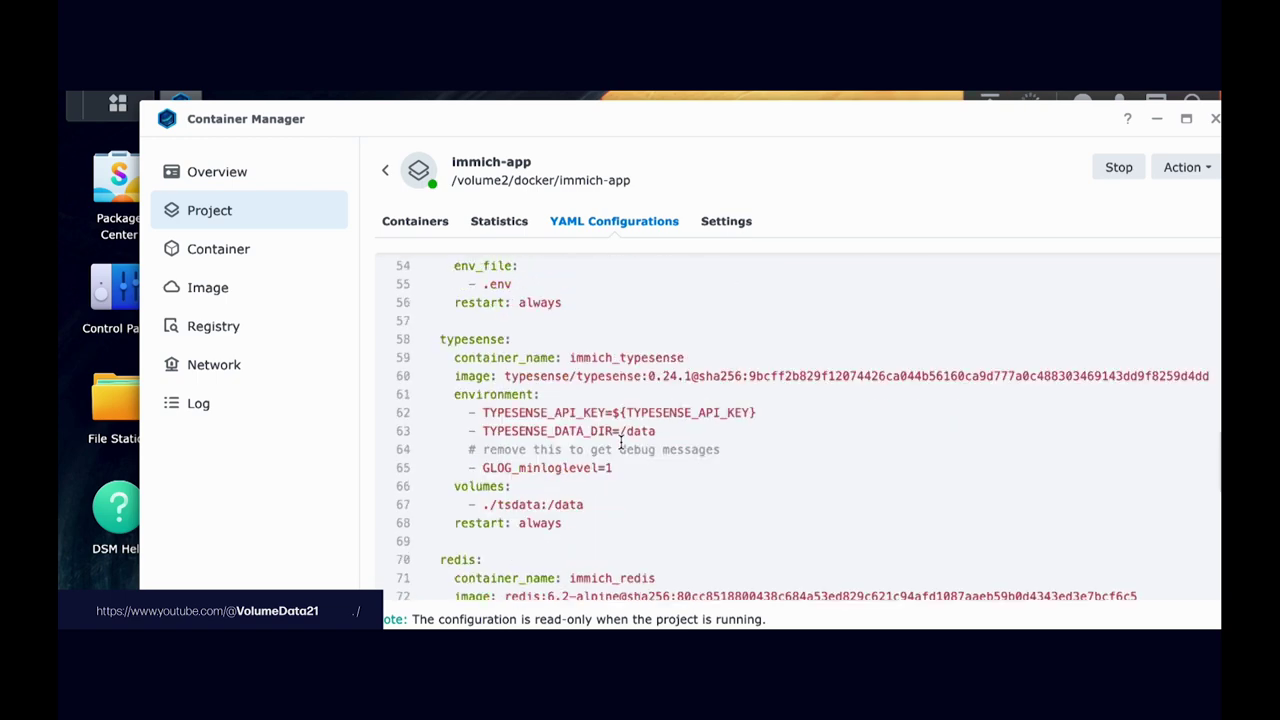
pyautogui.scroll(-4, 620, 442)
pyautogui.scroll(7, 620, 442)
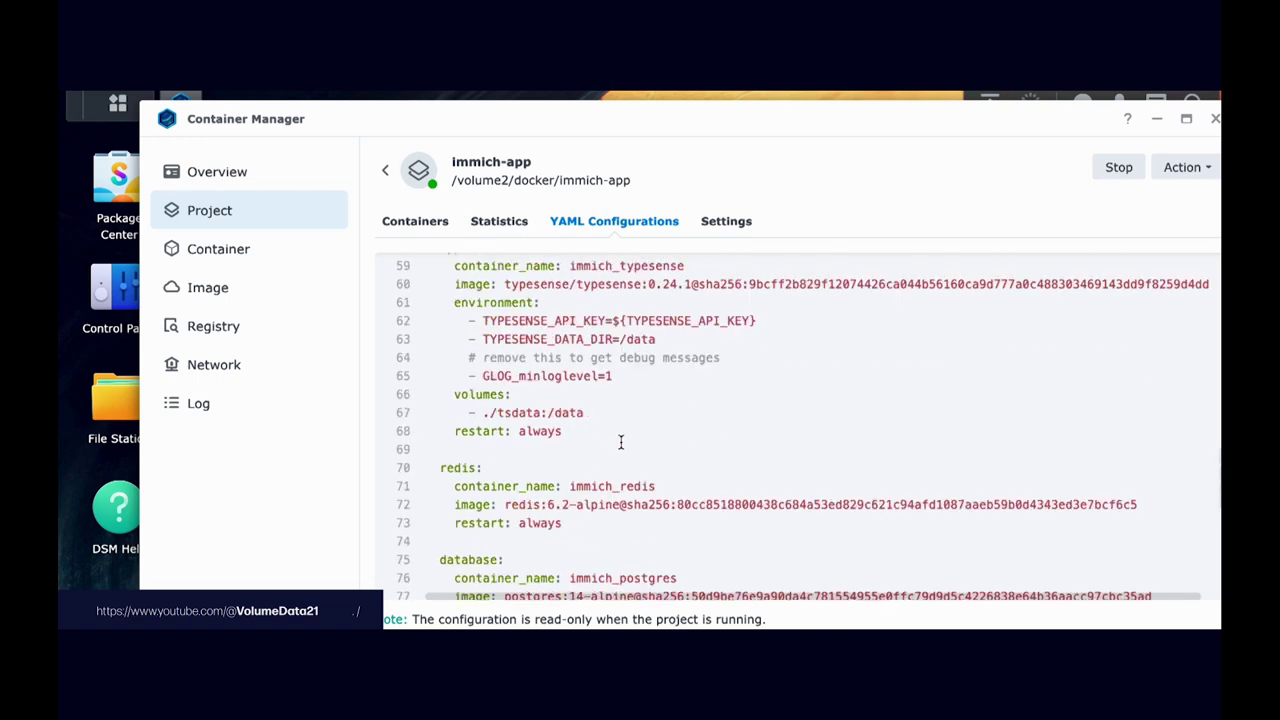
pyautogui.scroll(16, 620, 442)
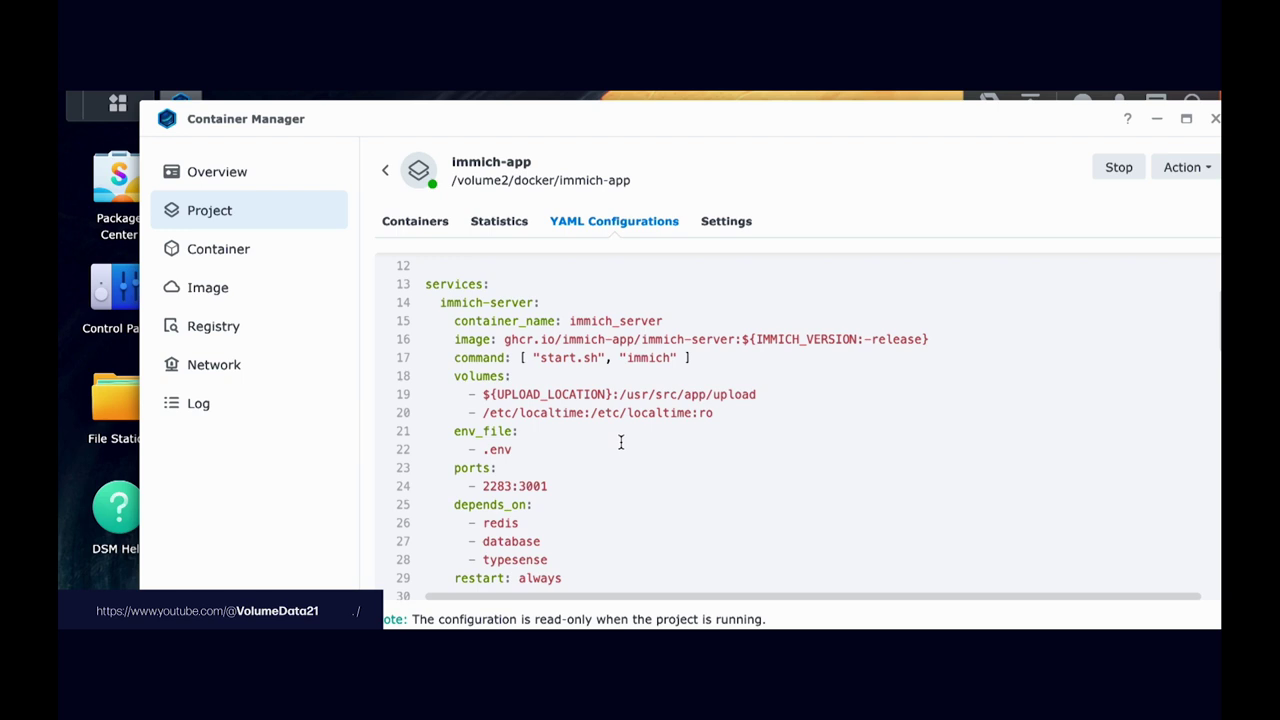
pyautogui.scroll(1, 620, 442)
pyautogui.scroll(-1, 620, 442)
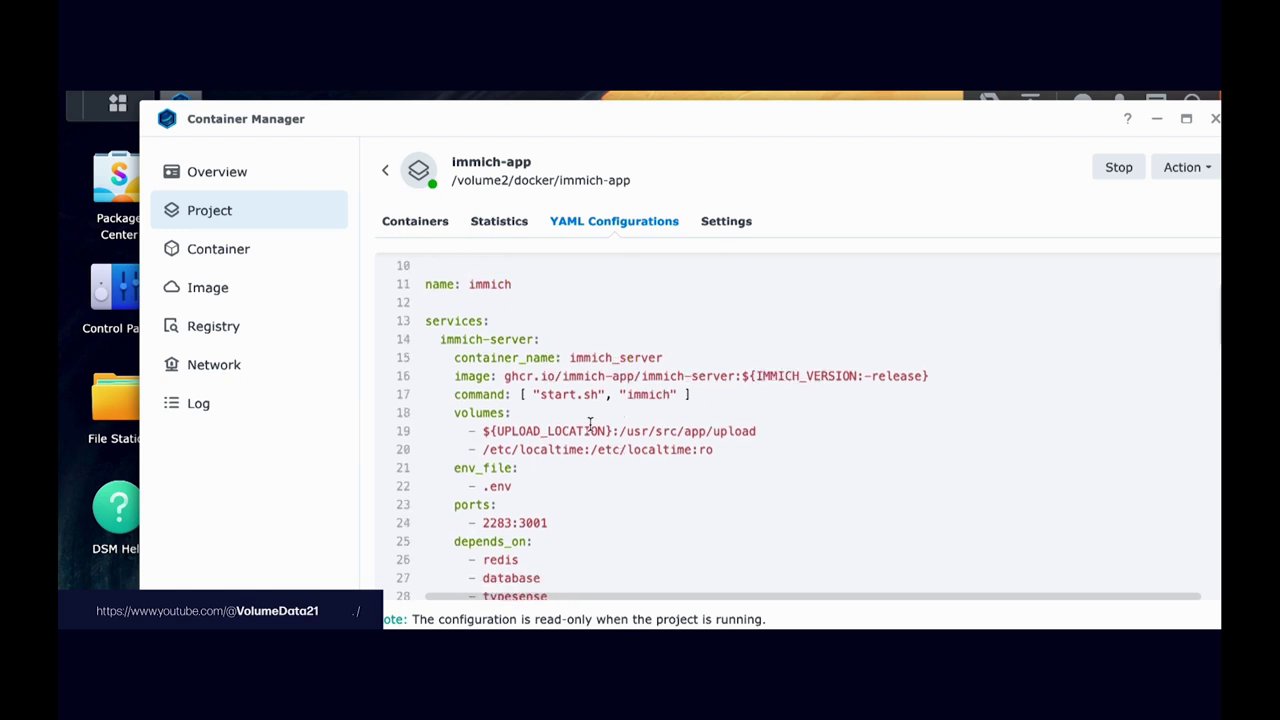
pyautogui.doubleClick(502, 523)
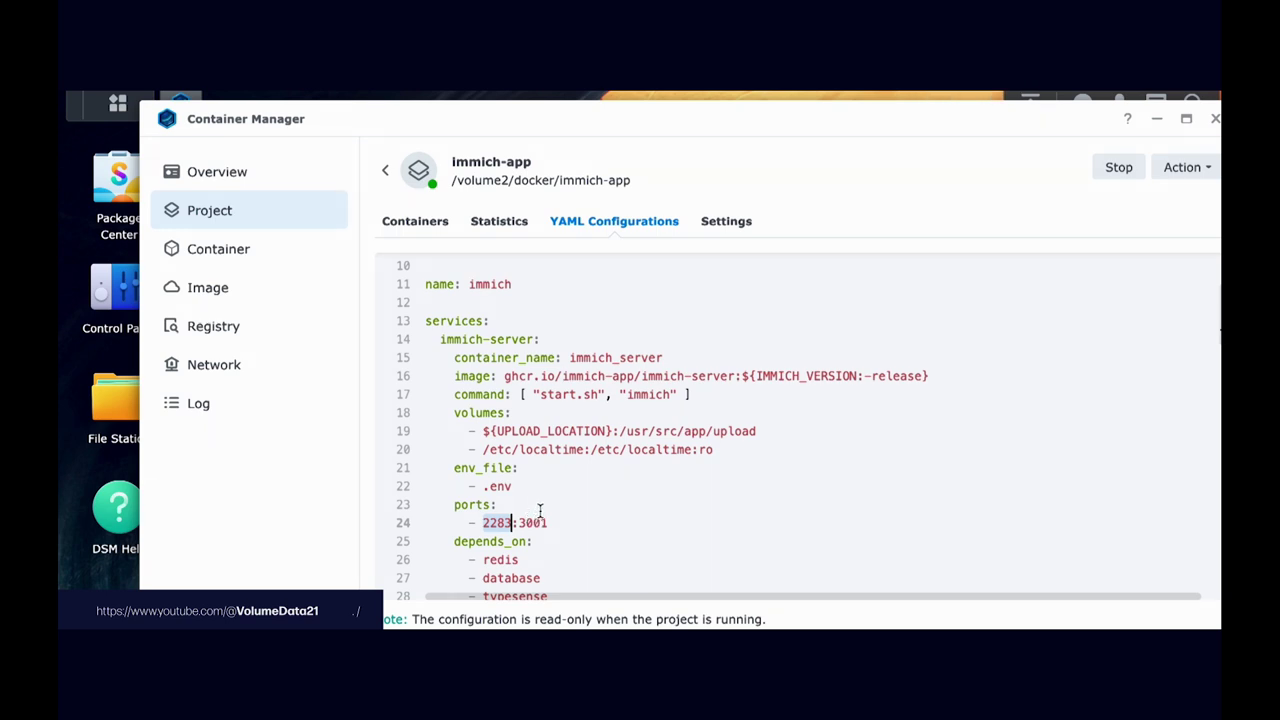
# Step: Pick out immich-server's 2283:3001 port mapping, then move Container Manager lower and show the widgets
pyautogui.doubleClick(535, 521)
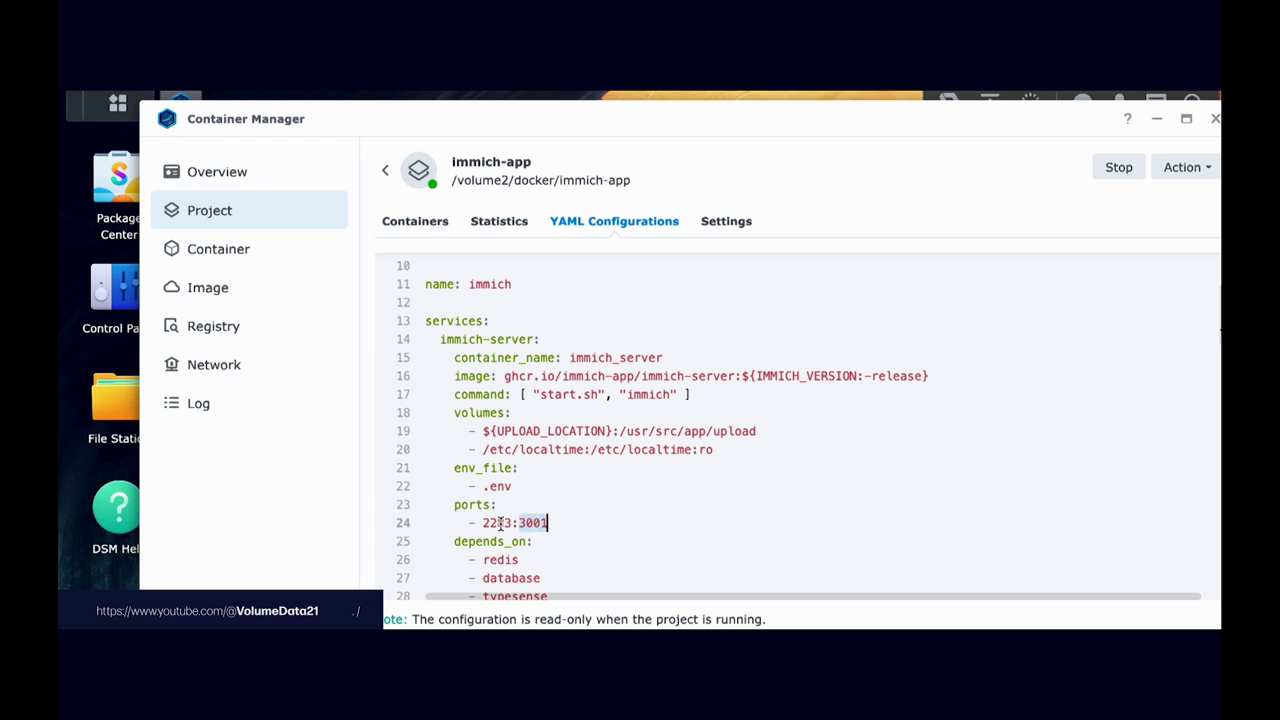
pyautogui.doubleClick(498, 522)
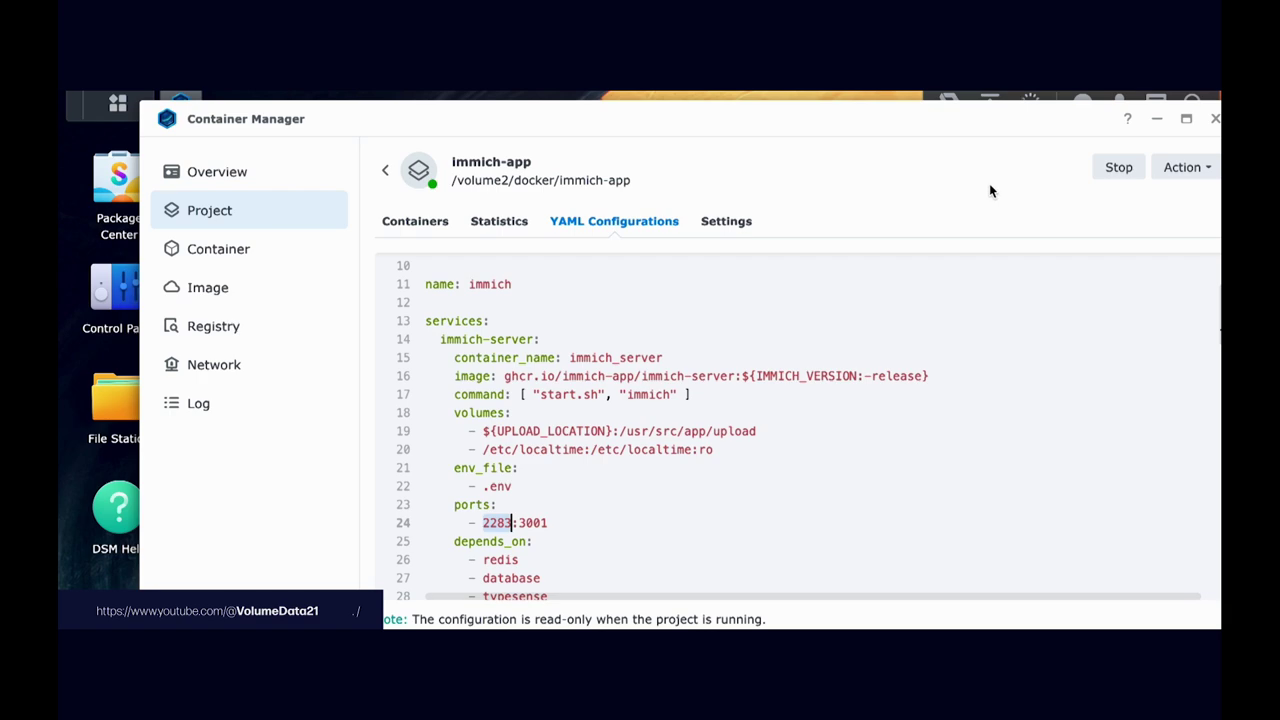
pyautogui.moveTo(1032, 123)
pyautogui.mouseDown()
pyautogui.moveTo(997, 143)
pyautogui.moveTo(1008, 254)
pyautogui.moveTo(1051, 240)
pyautogui.moveTo(1003, 206)
pyautogui.moveTo(1017, 269)
pyautogui.moveTo(1133, 281)
pyautogui.mouseUp()
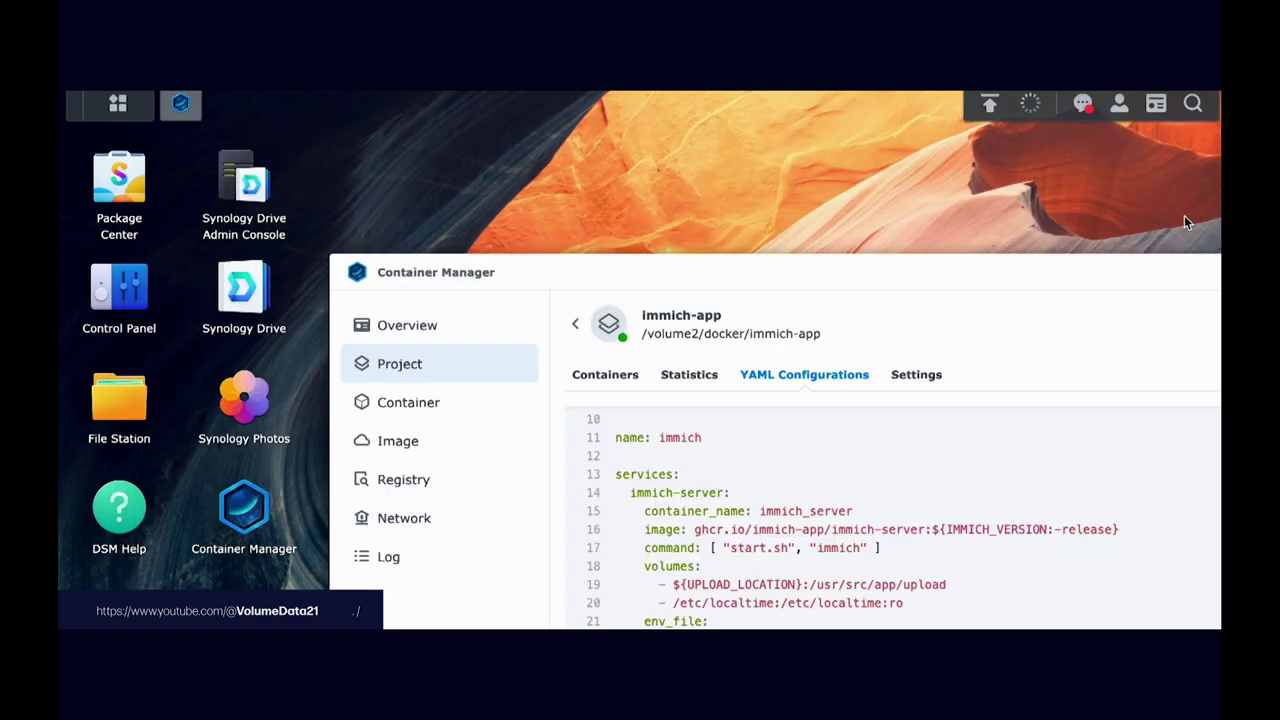
pyautogui.click(1155, 104)
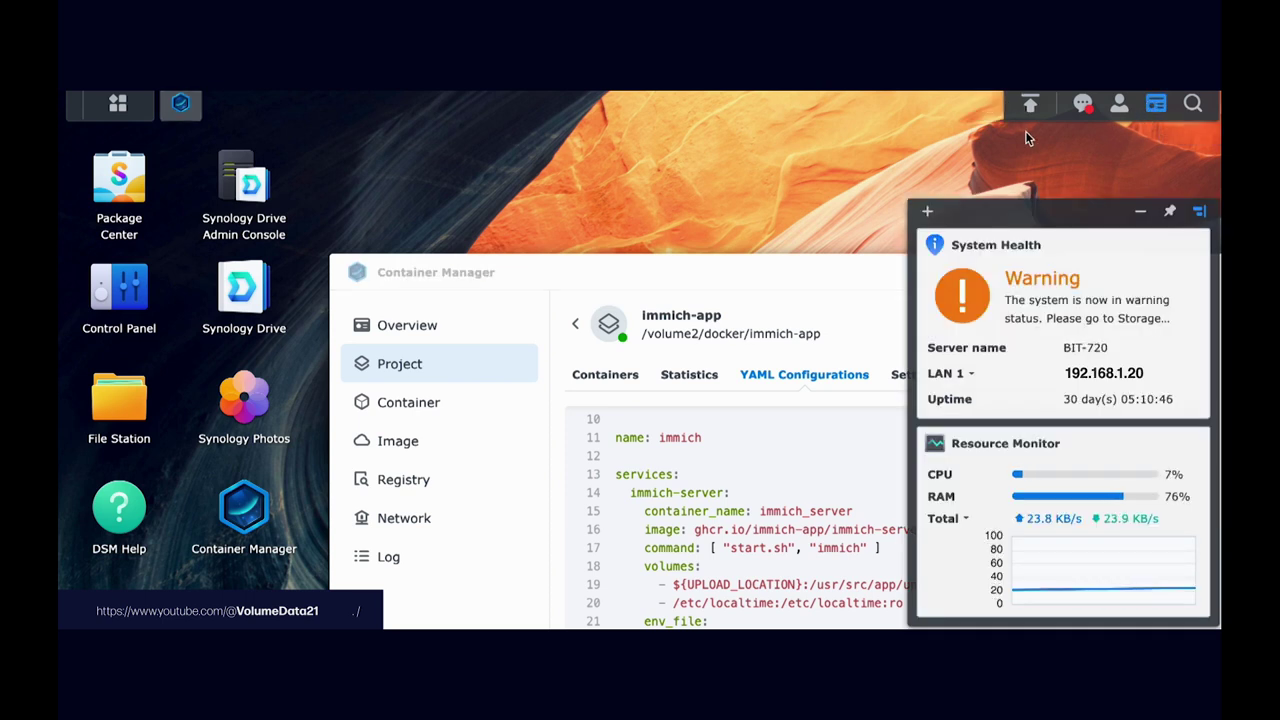
# Step: Check System Health's LAN 1 and LAN 2 entries, settling on LAN 1's address 192.168.1.20
pyautogui.click(927, 212)
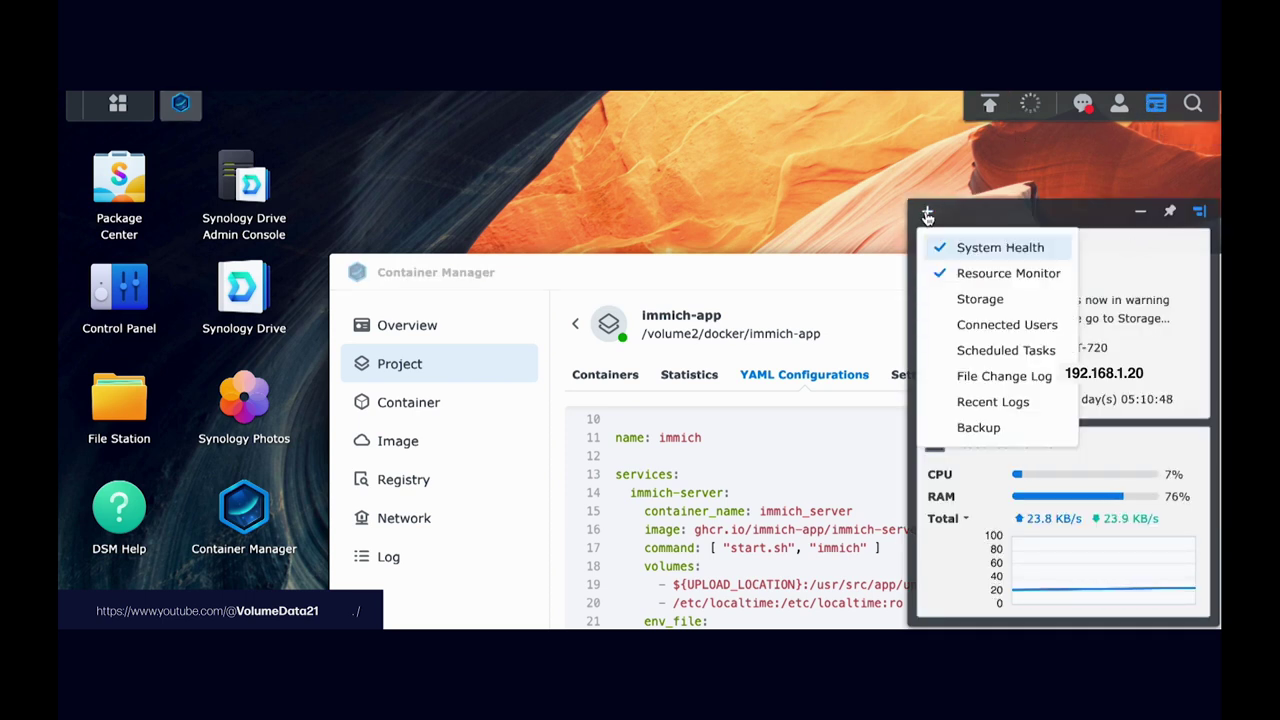
pyautogui.click(992, 206)
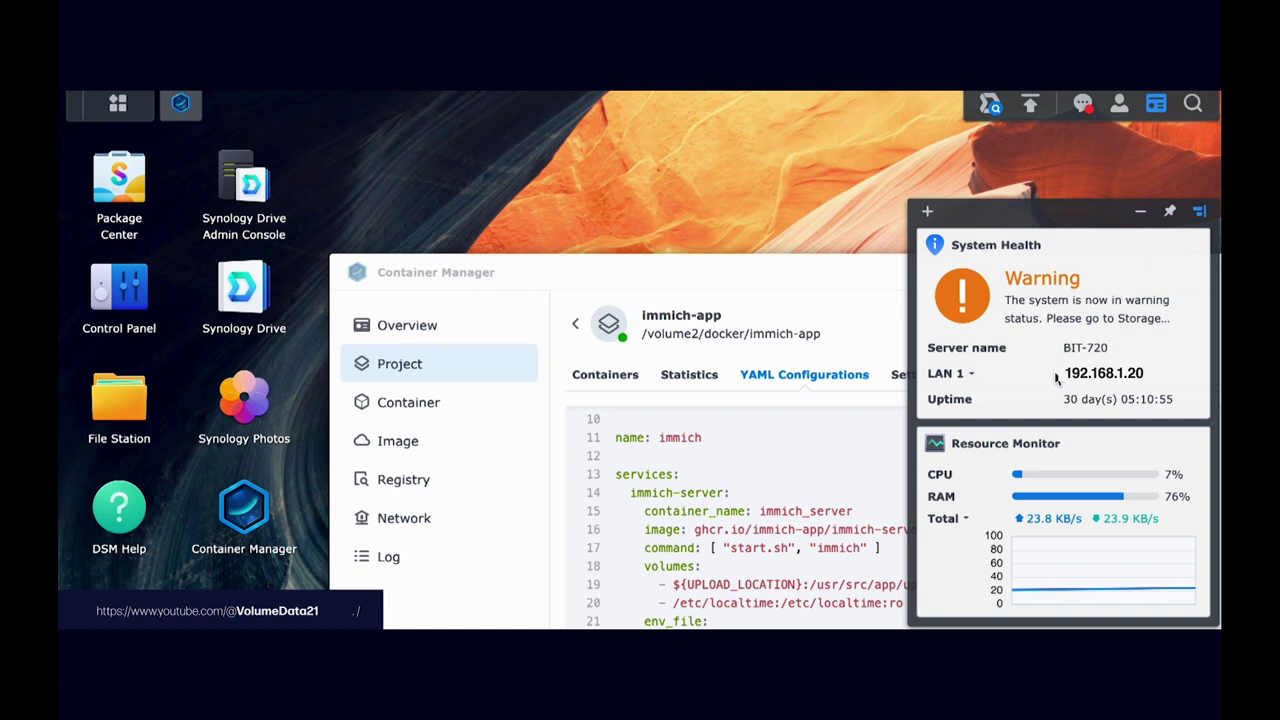
pyautogui.click(973, 376)
pyautogui.click(975, 379)
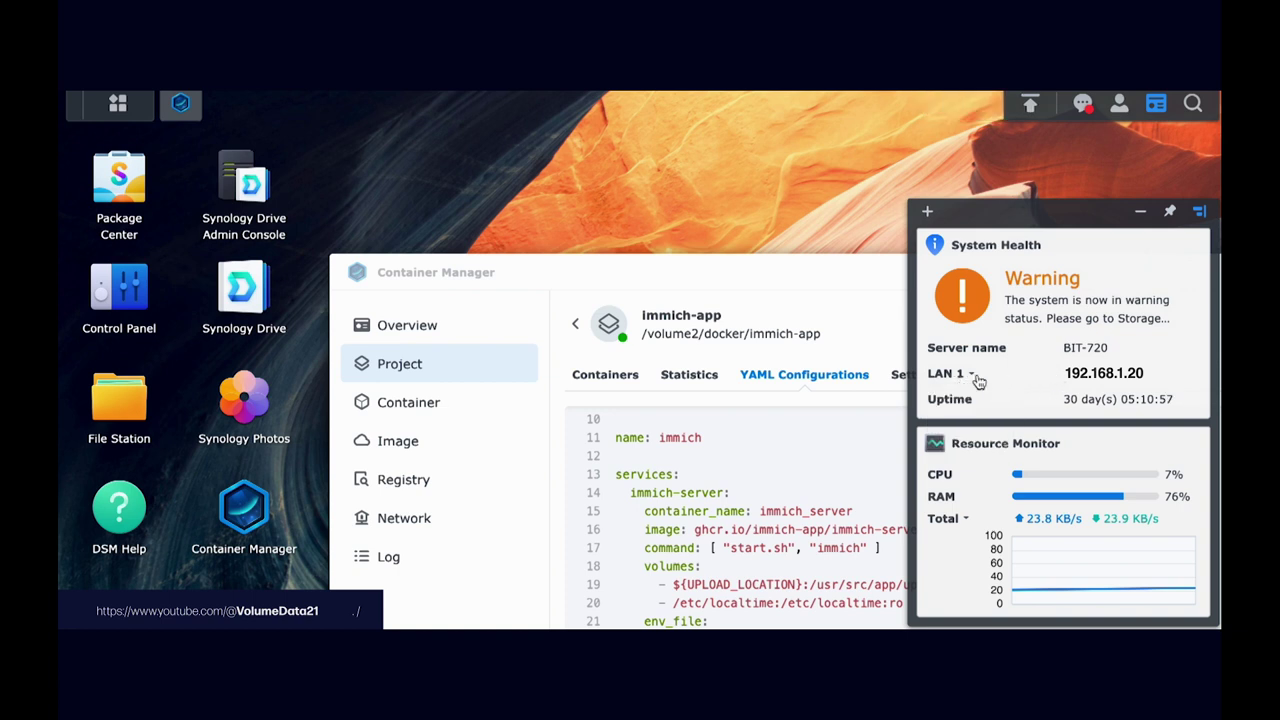
pyautogui.click(975, 383)
pyautogui.click(967, 431)
pyautogui.click(965, 376)
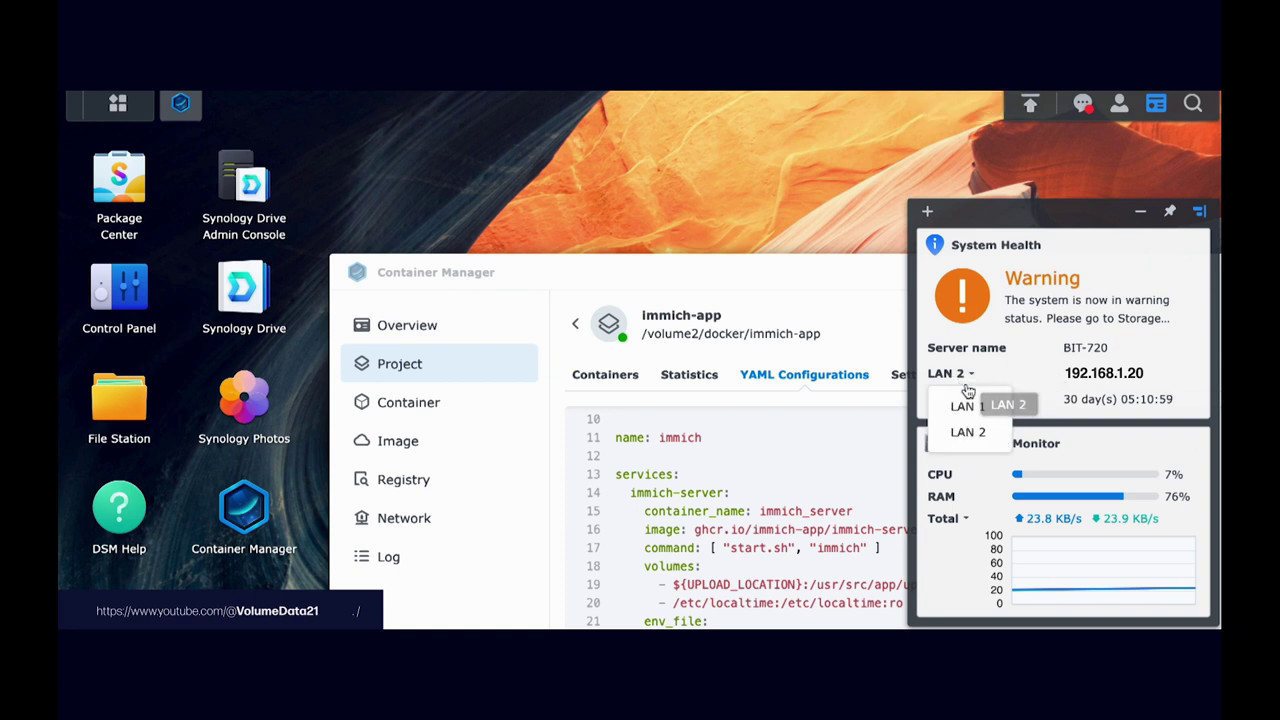
pyautogui.click(967, 405)
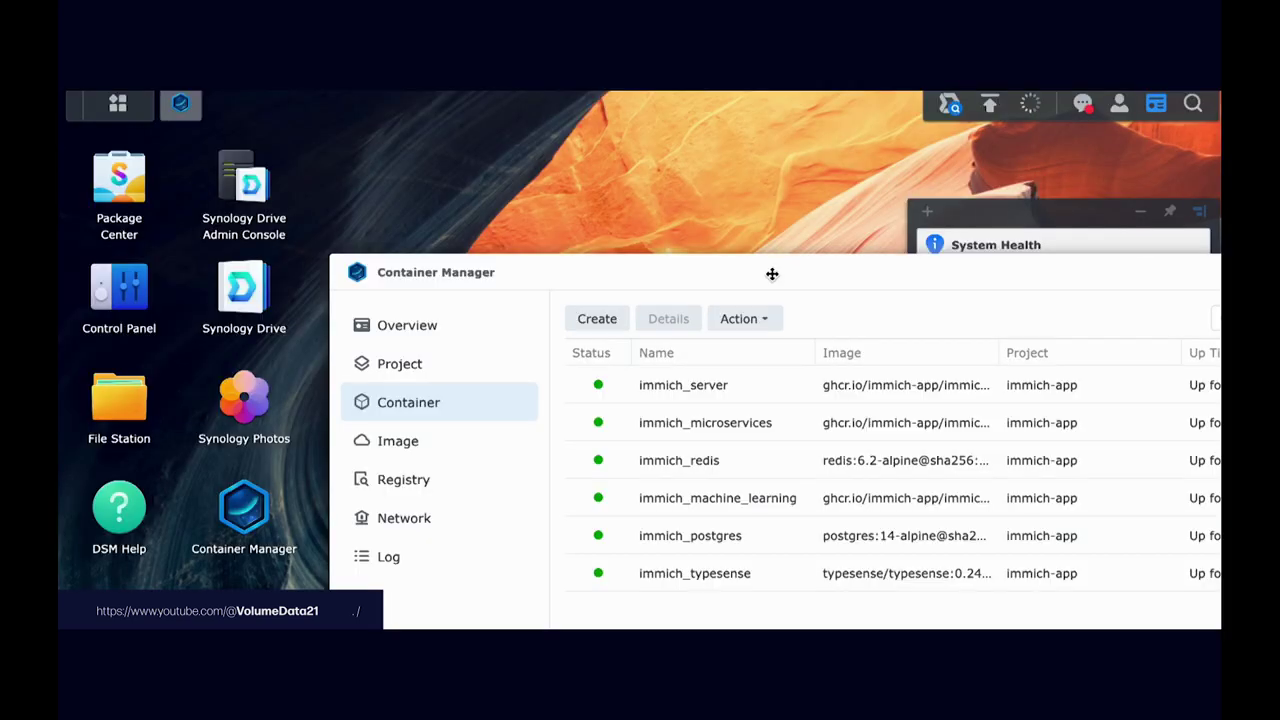
# Step: Move Container Manager up to reveal more container columns
pyautogui.moveTo(772, 274); pyautogui.dragTo(587, 129)
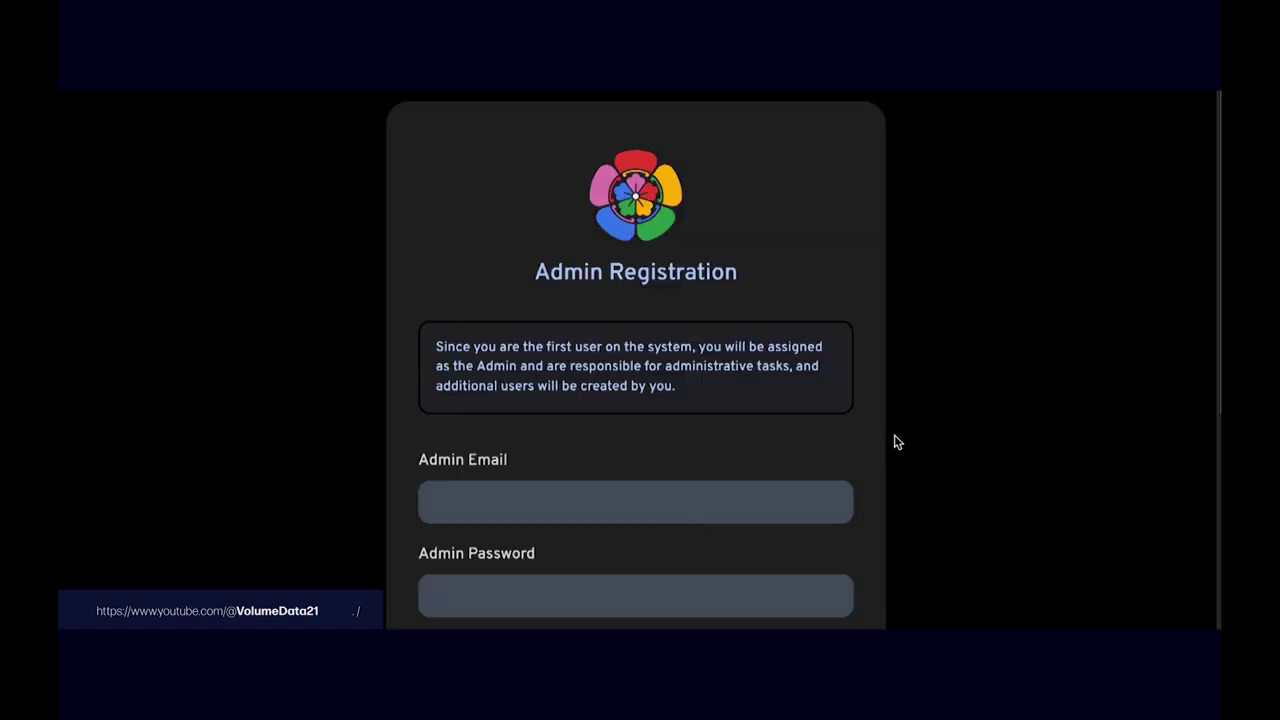
# Step: Register the Immich admin account with an email, a password and a display name
pyautogui.scroll(-2, 870, 447)
pyautogui.click(791, 342)
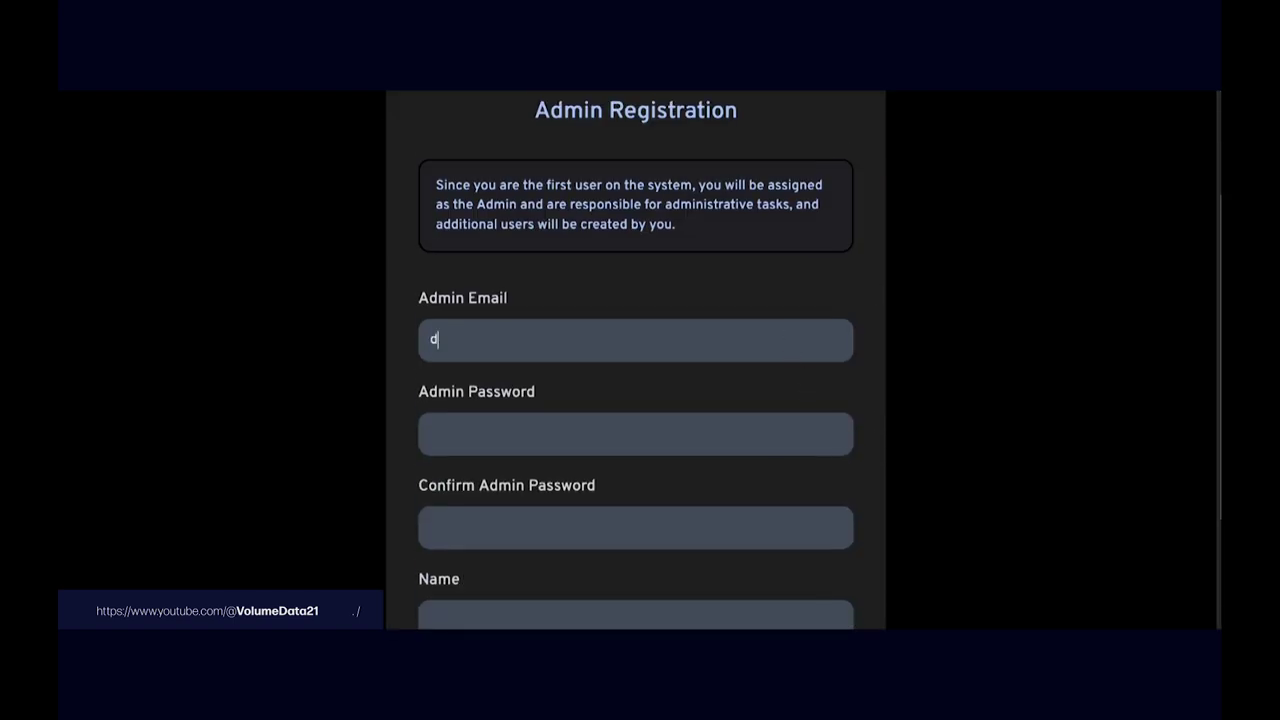
pyautogui.click(430, 434)
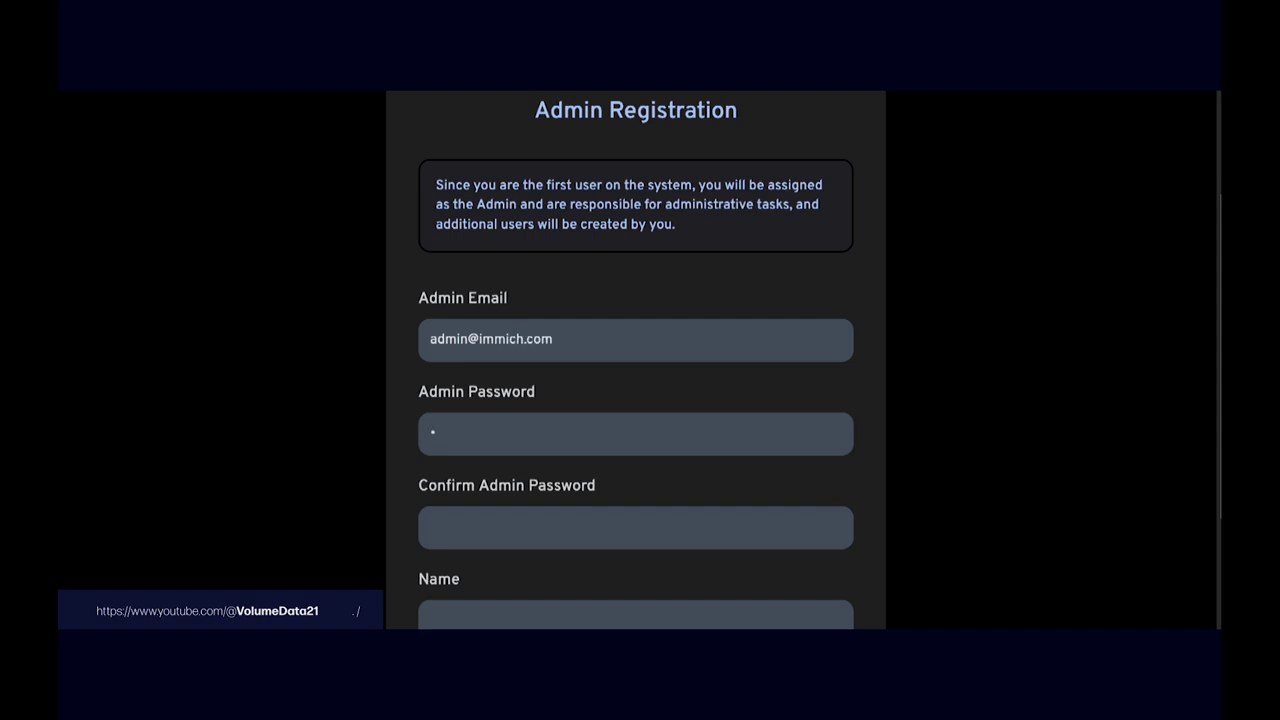
pyautogui.click(430, 527)
pyautogui.click(430, 621)
pyautogui.write('immich')
pyautogui.scroll(-1, 935, 330)
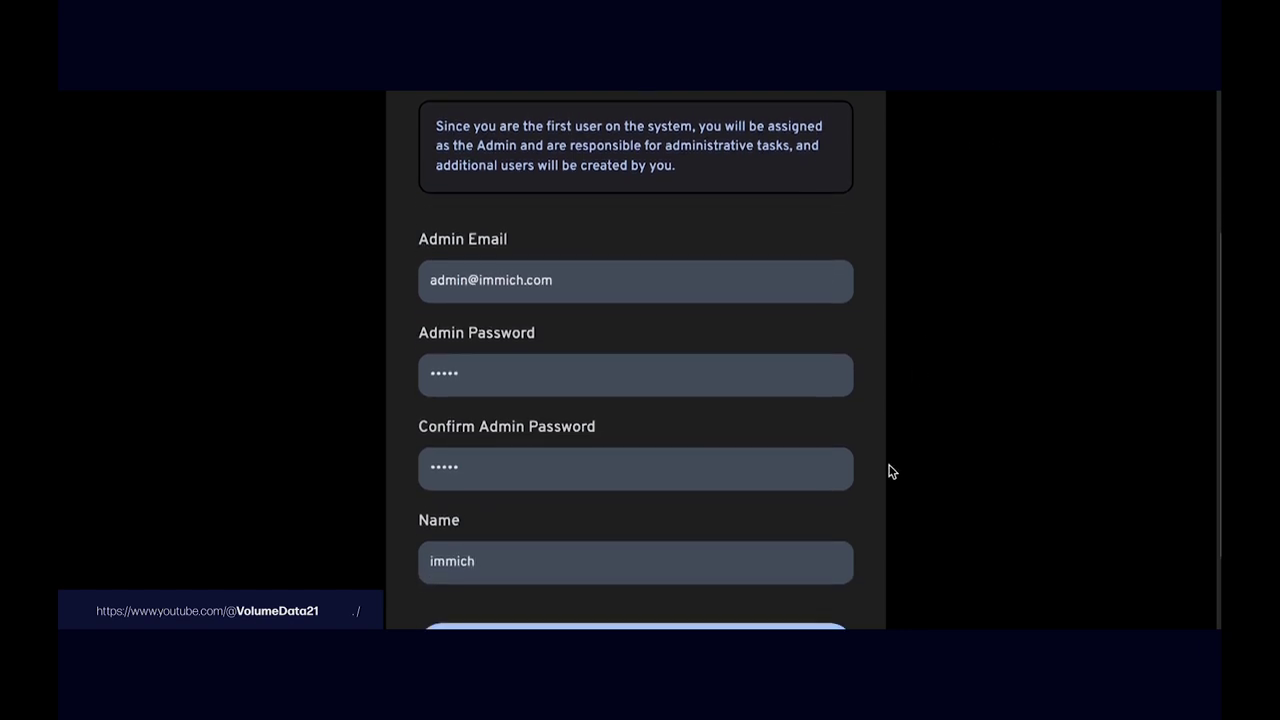
pyautogui.scroll(-2, 850, 495)
pyautogui.click(743, 572)
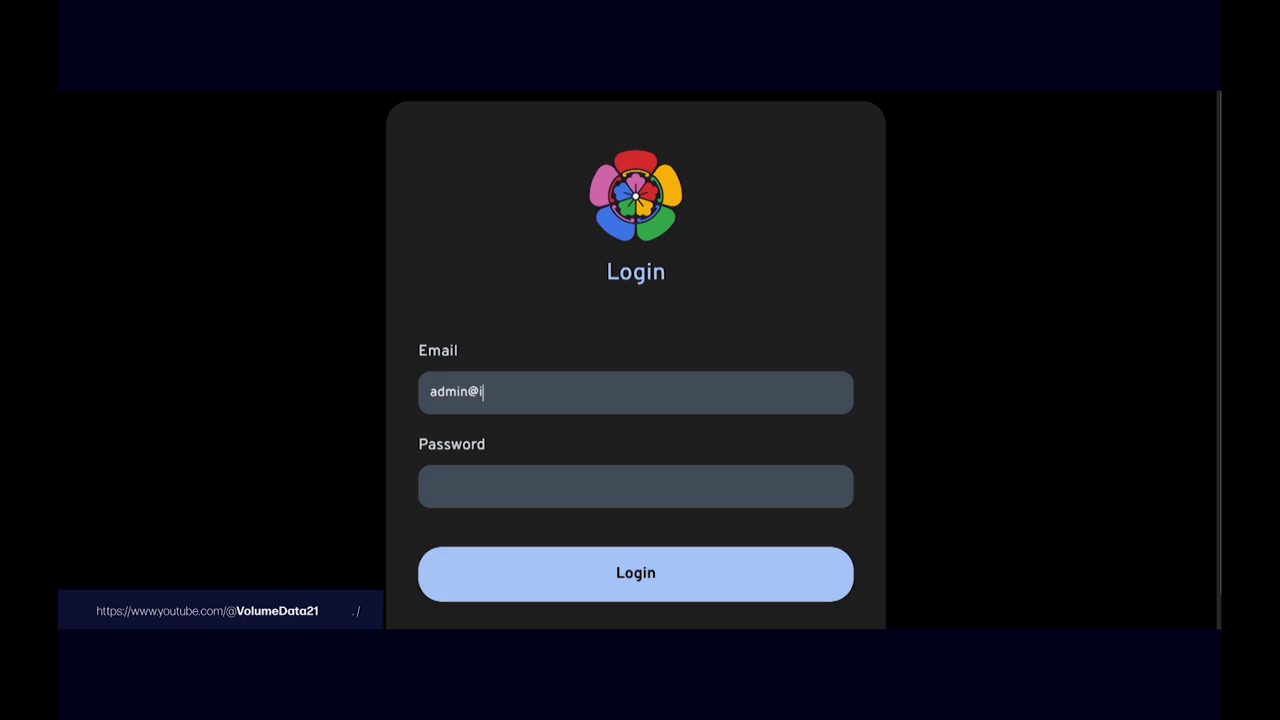
# Step: Log in to Immich with the admin email and password
pyautogui.hotkey('ctrl', 'a')
pyautogui.press('Return')
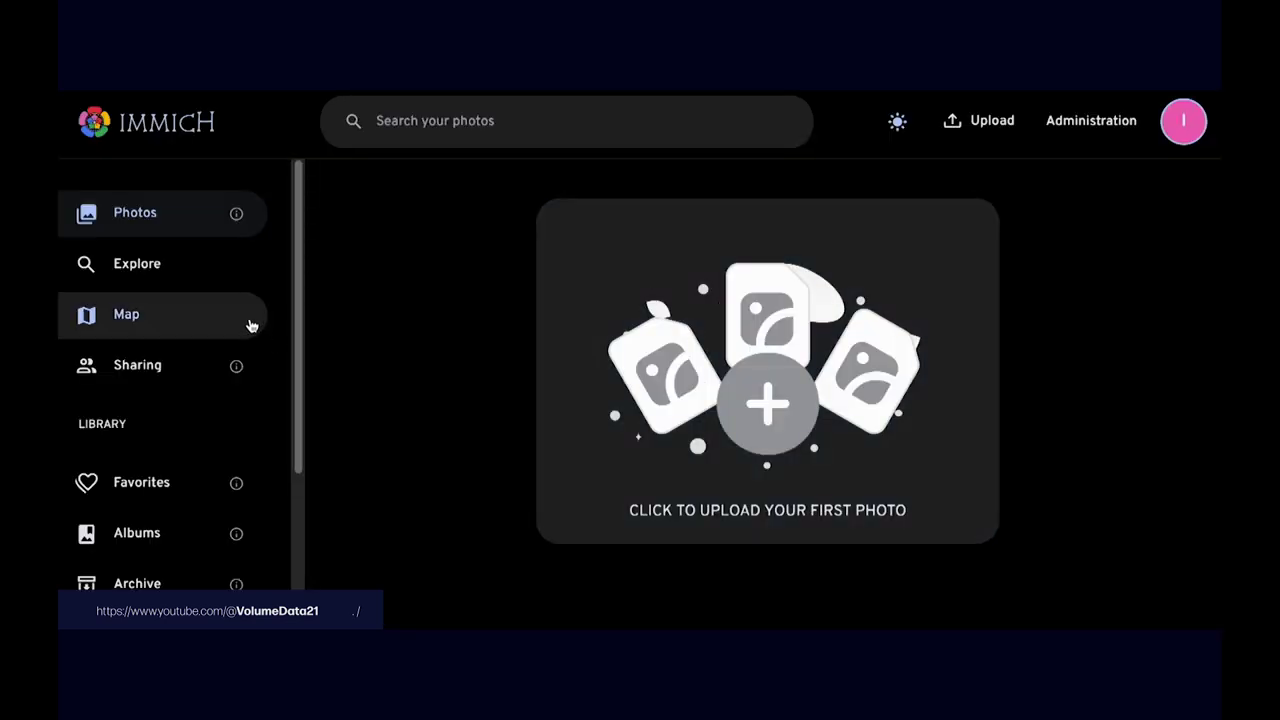
# Step: Upload the two-corgis image as the first photo in the Immich library
pyautogui.click(131, 322)
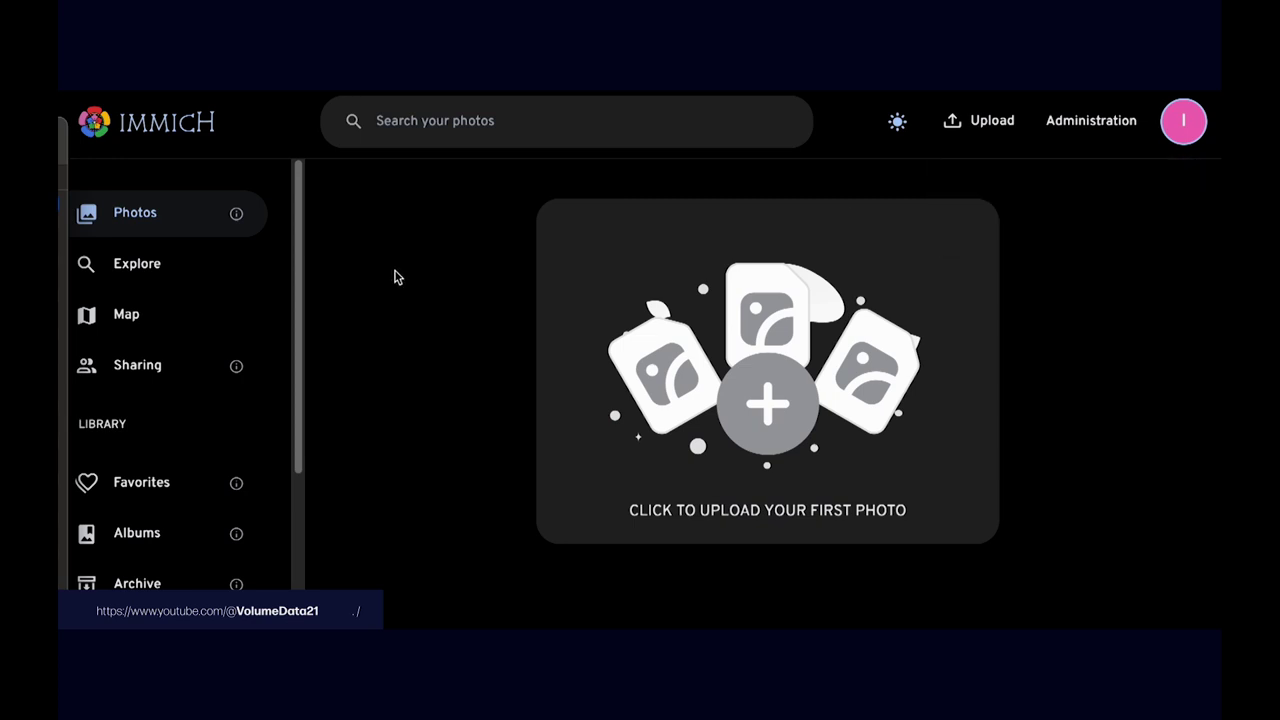
pyautogui.press('F5')
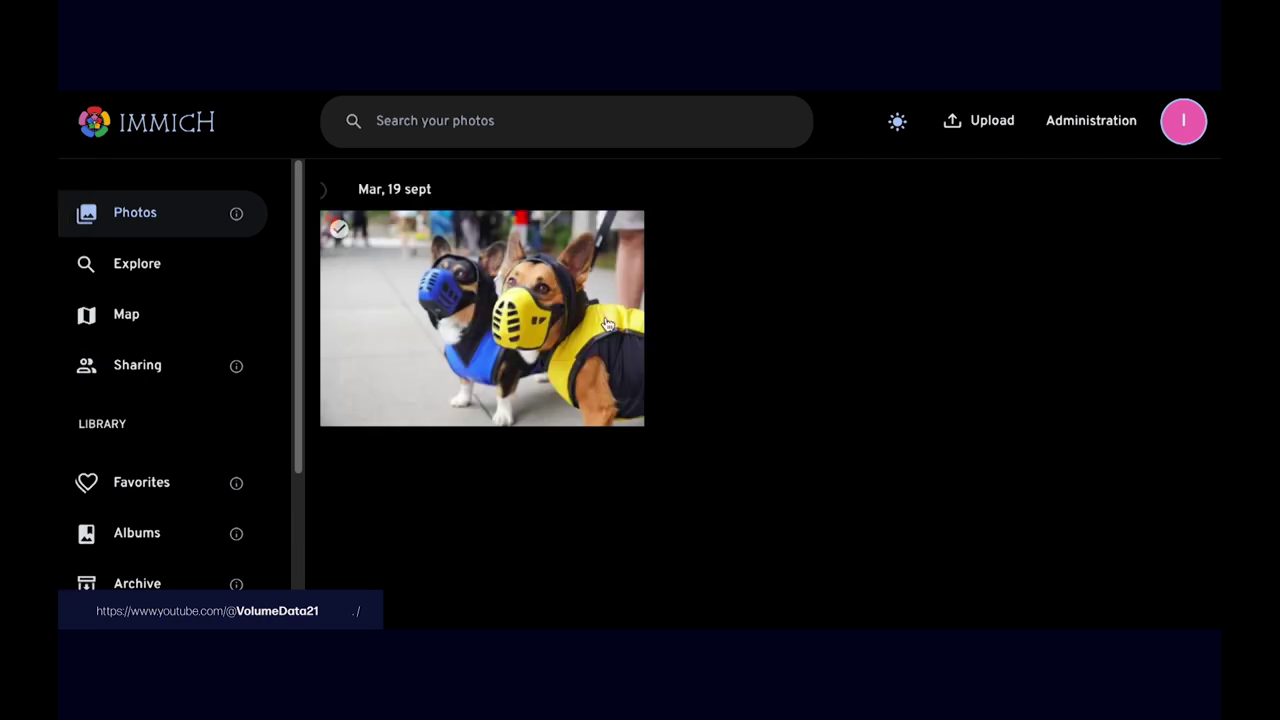